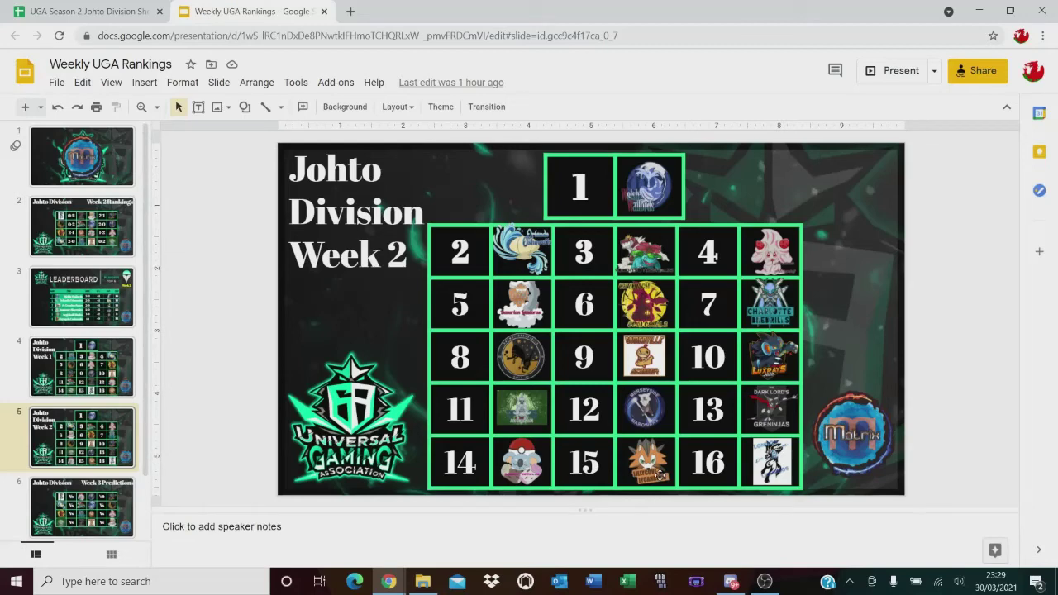
left_click(659, 473)
left_click(790, 475)
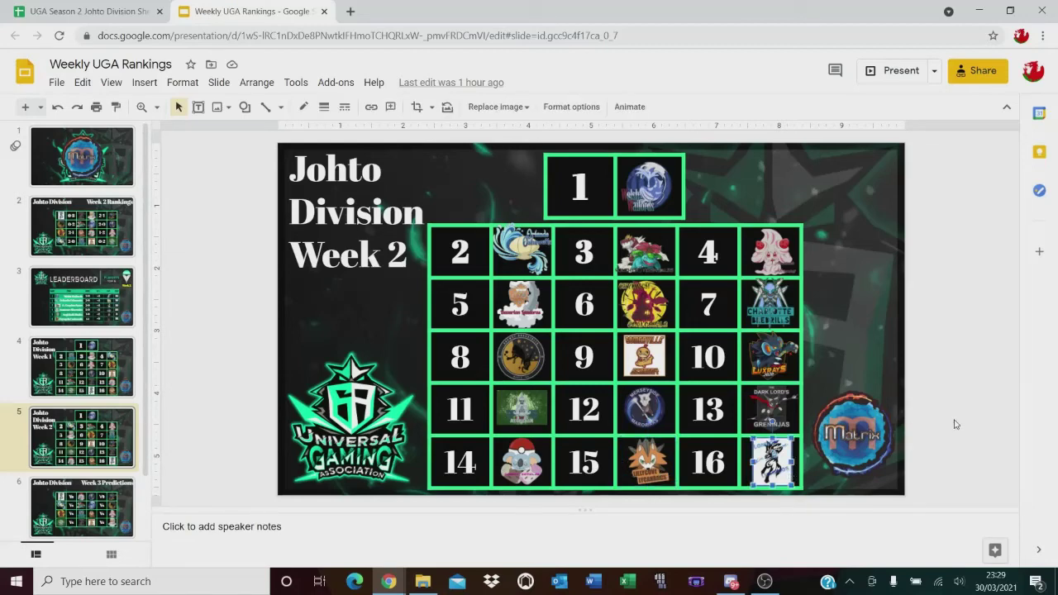
left_click(942, 362)
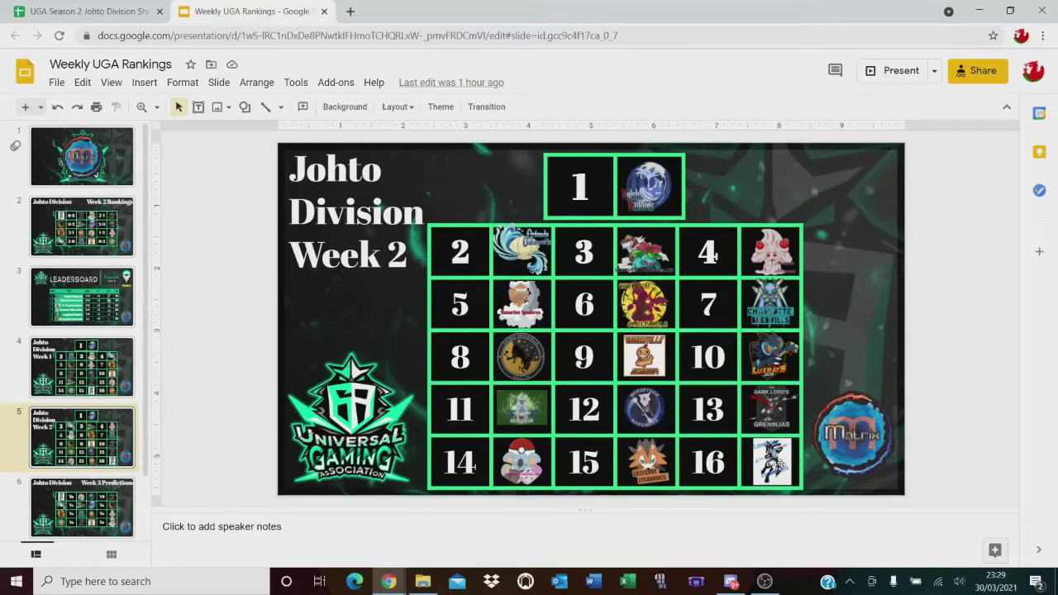
left_click_drag(926, 445, 958, 495)
left_click(636, 467)
left_click(926, 398)
left_click(649, 467)
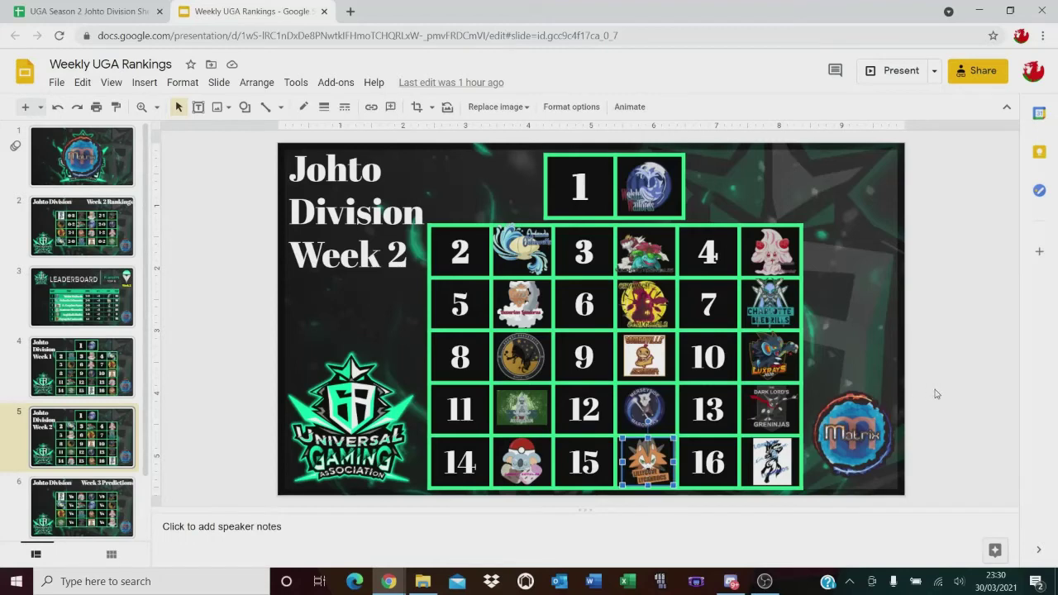
left_click(942, 477)
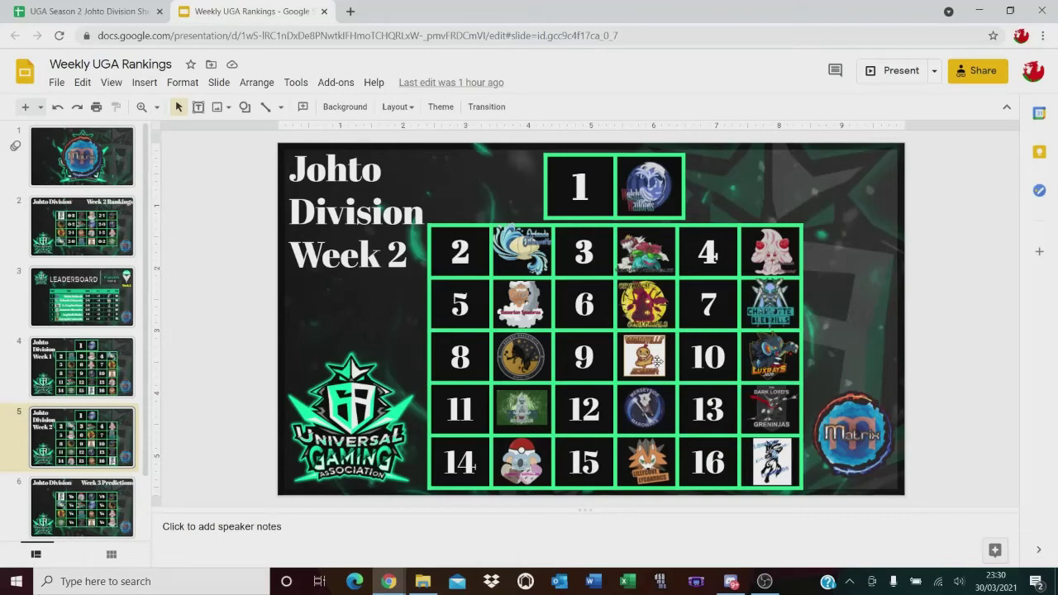
left_click(653, 362)
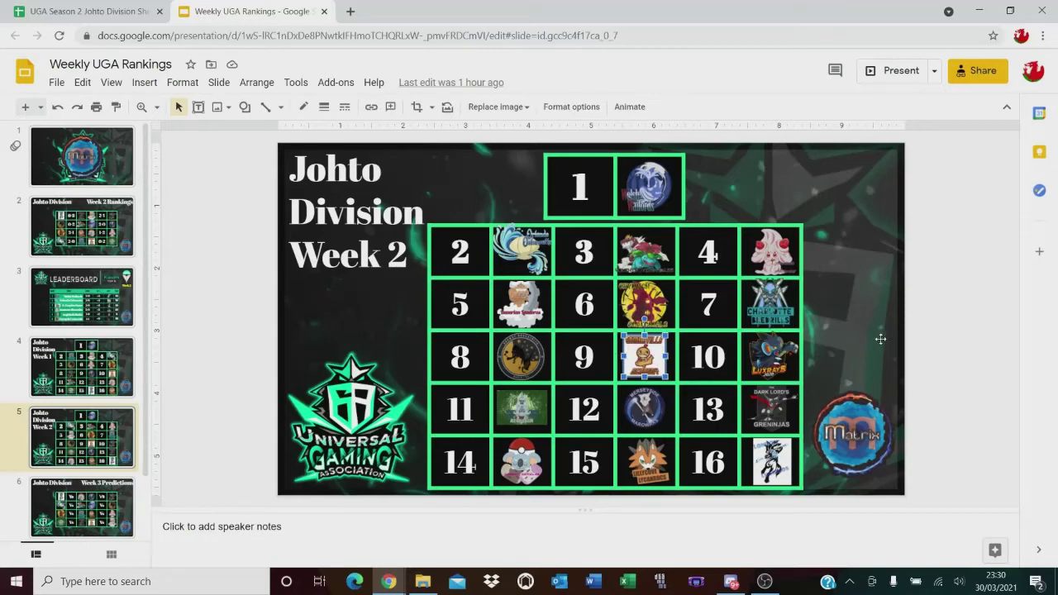
left_click(938, 342)
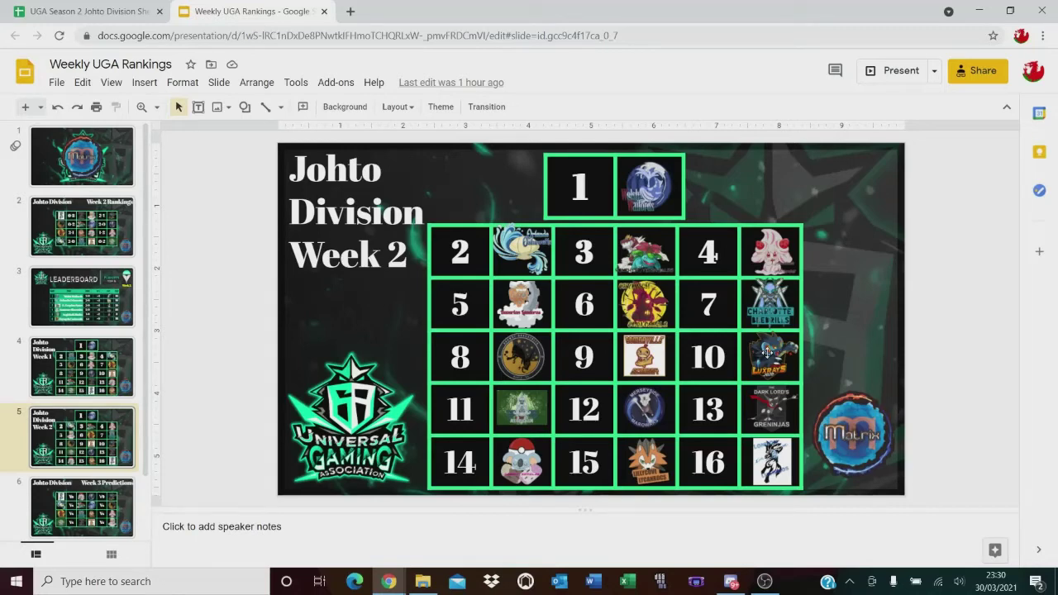
- Swap the logos at ranks 9 and 10 so the Luxrays logo sits at 9 and the white square logo at 10
left_click_drag(768, 352, 705, 356)
left_click(646, 351)
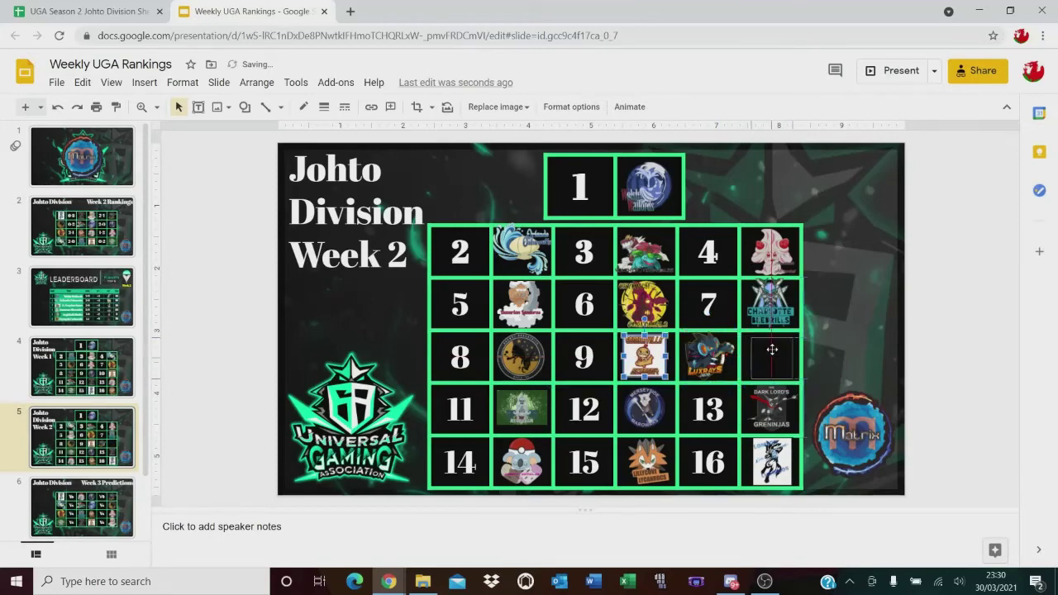
left_click_drag(772, 349, 772, 351)
left_click_drag(698, 356, 638, 357)
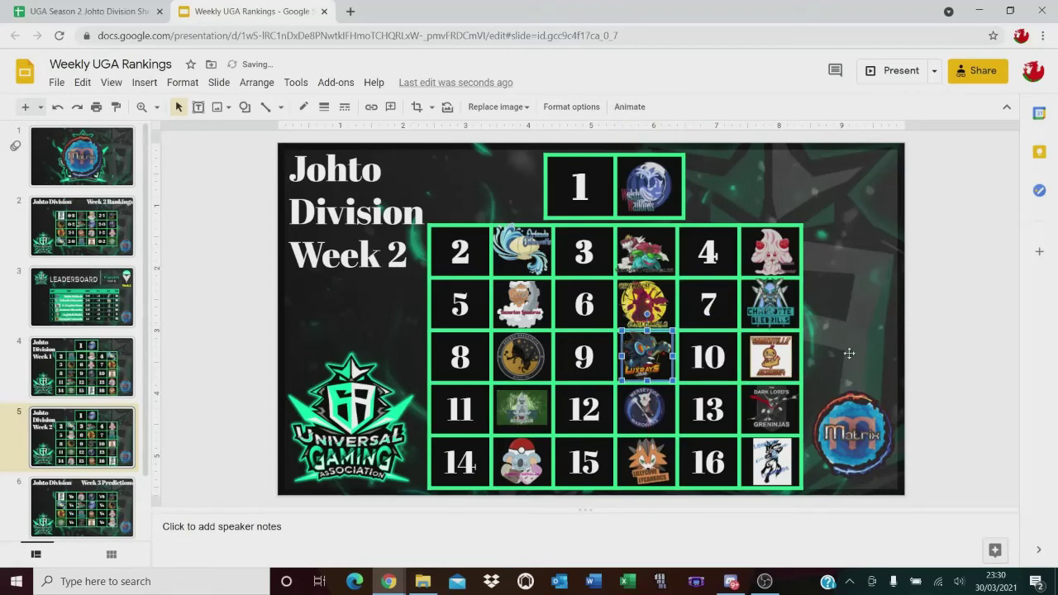
left_click(938, 353)
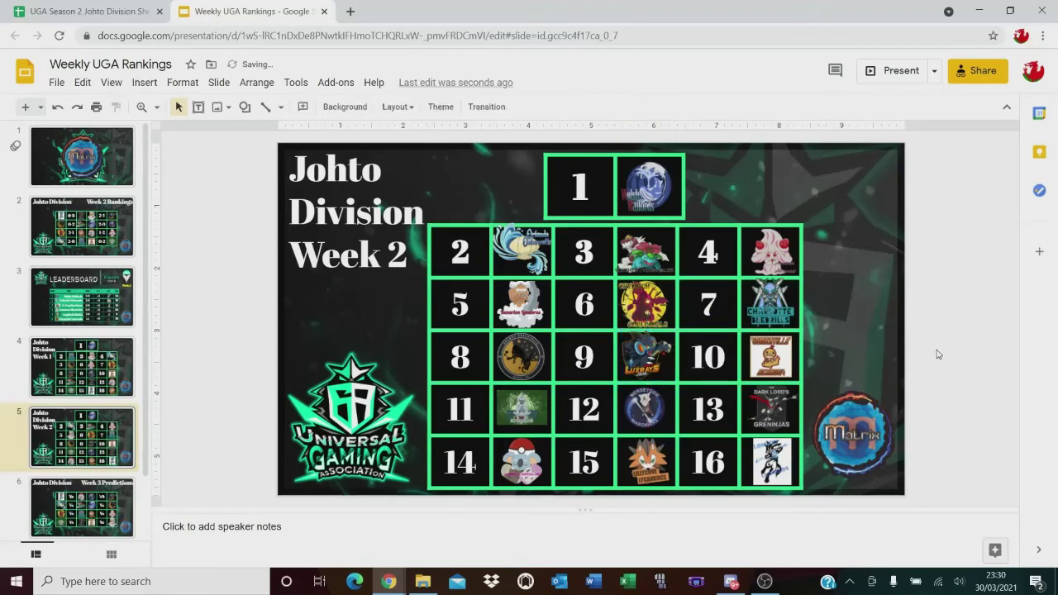
left_click(644, 359)
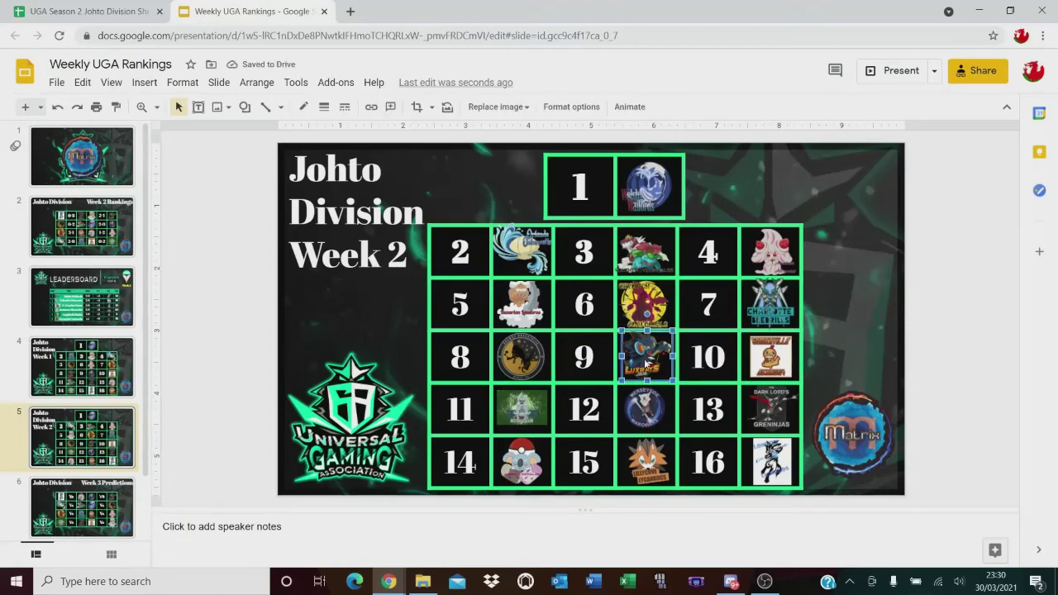
left_click(942, 321)
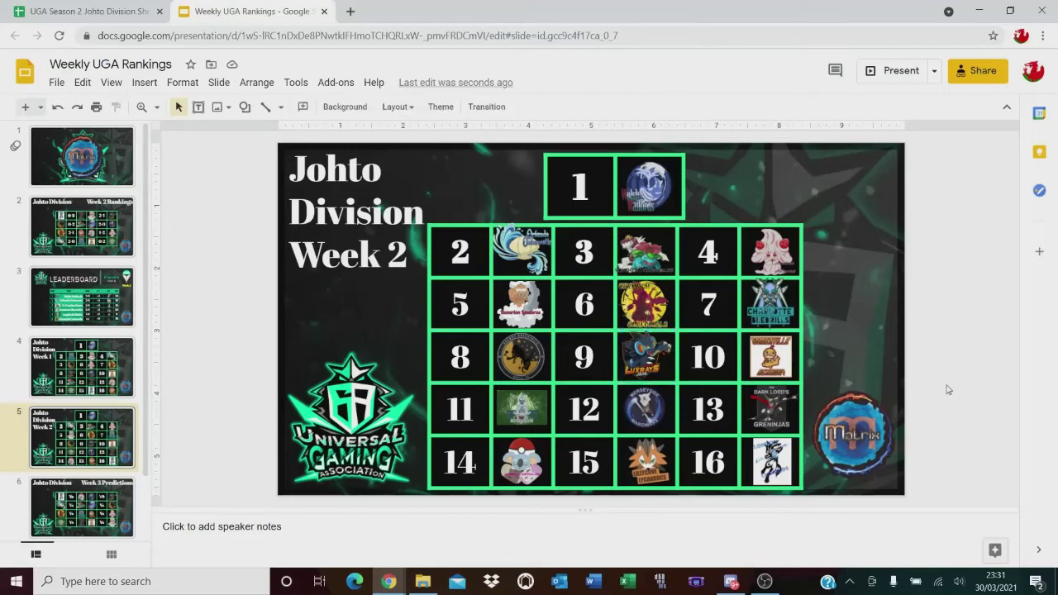
left_click(765, 360)
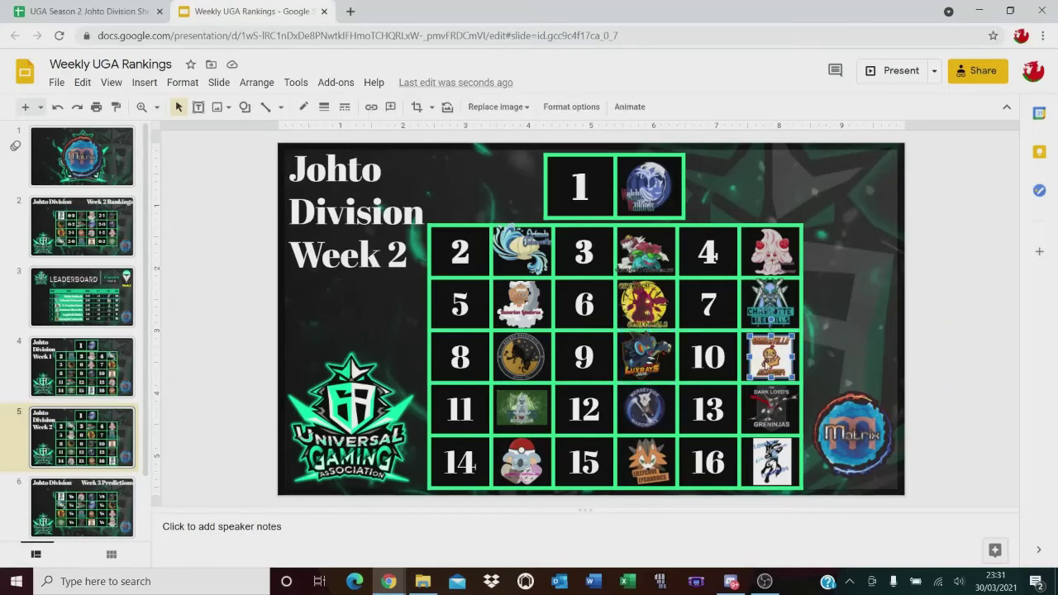
left_click(966, 286)
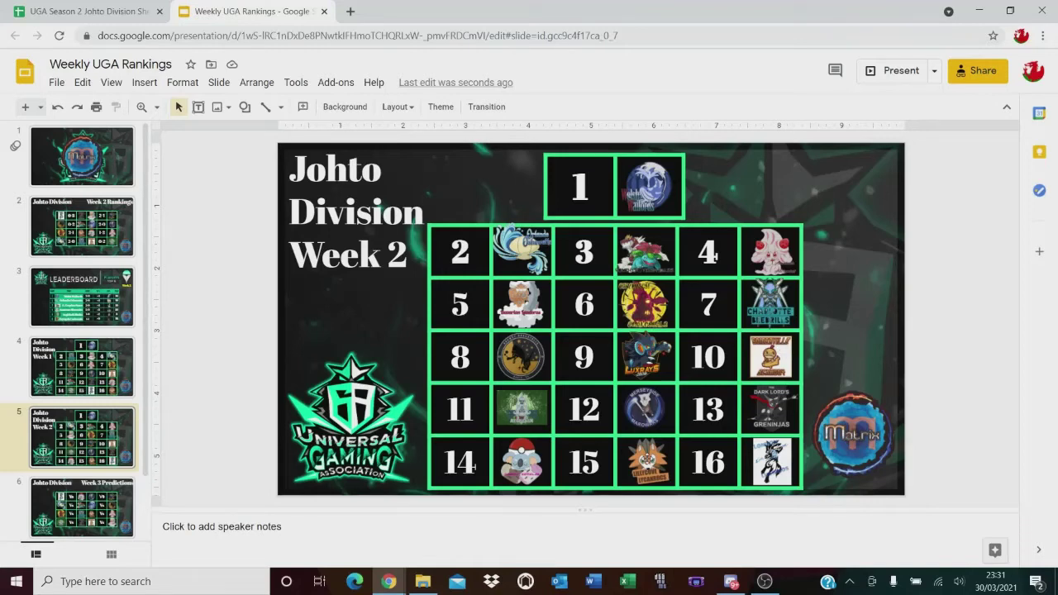
left_click(647, 461)
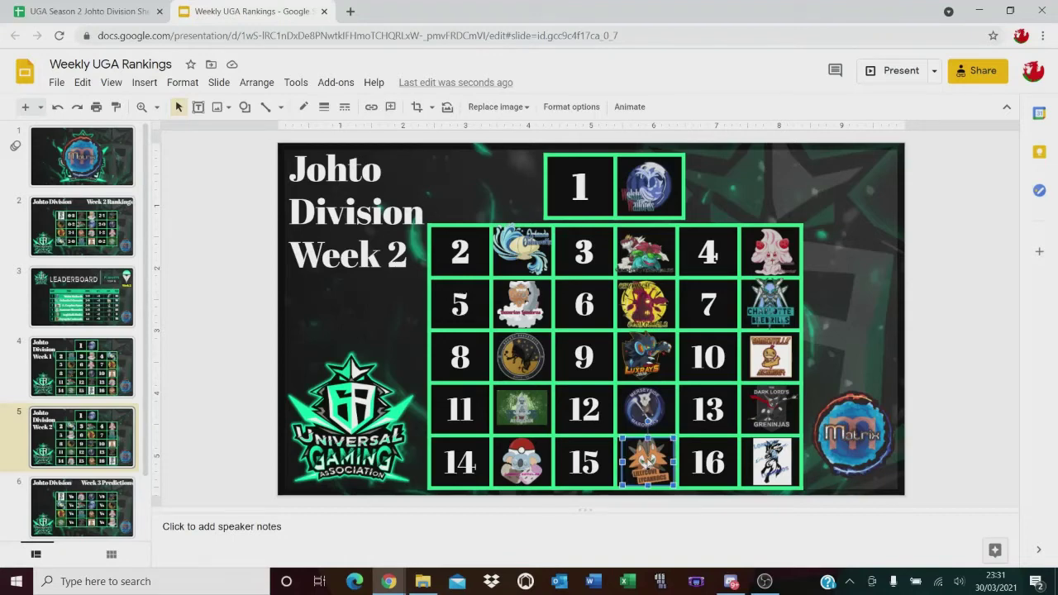
left_click(781, 452)
left_click(948, 449)
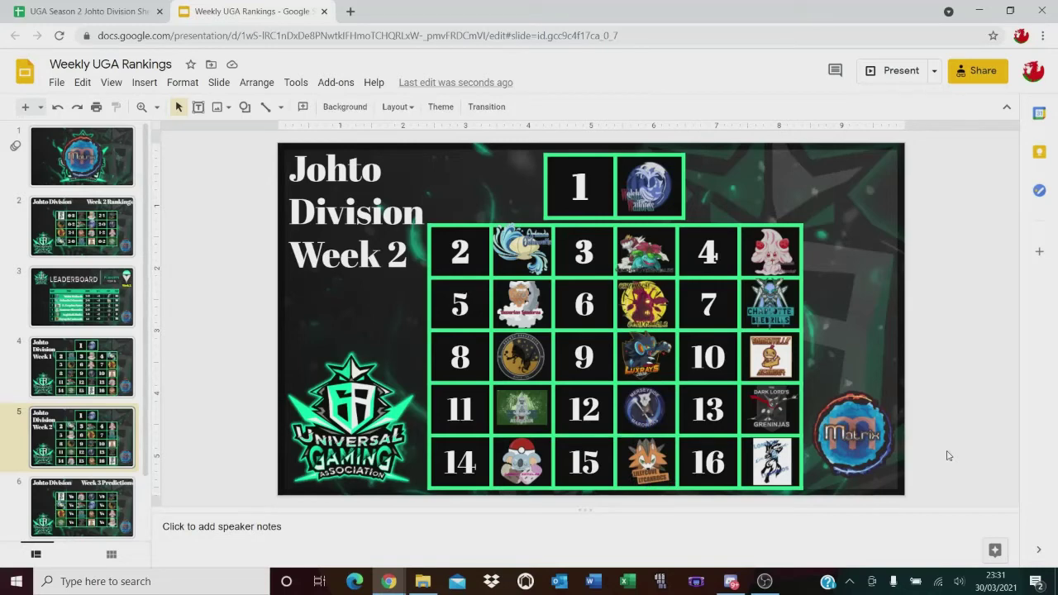
left_click(761, 466)
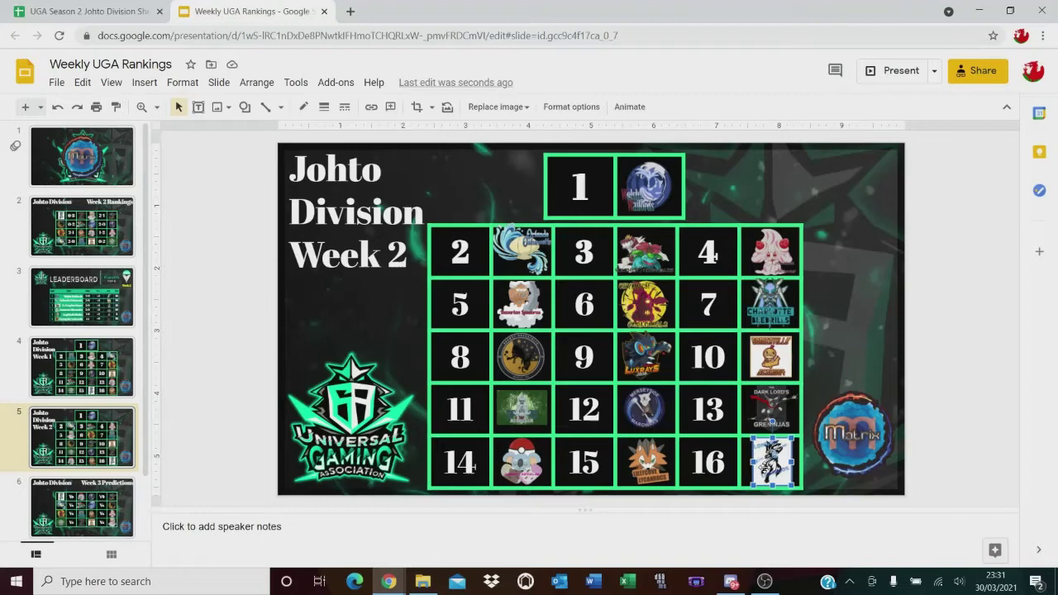
left_click(915, 442)
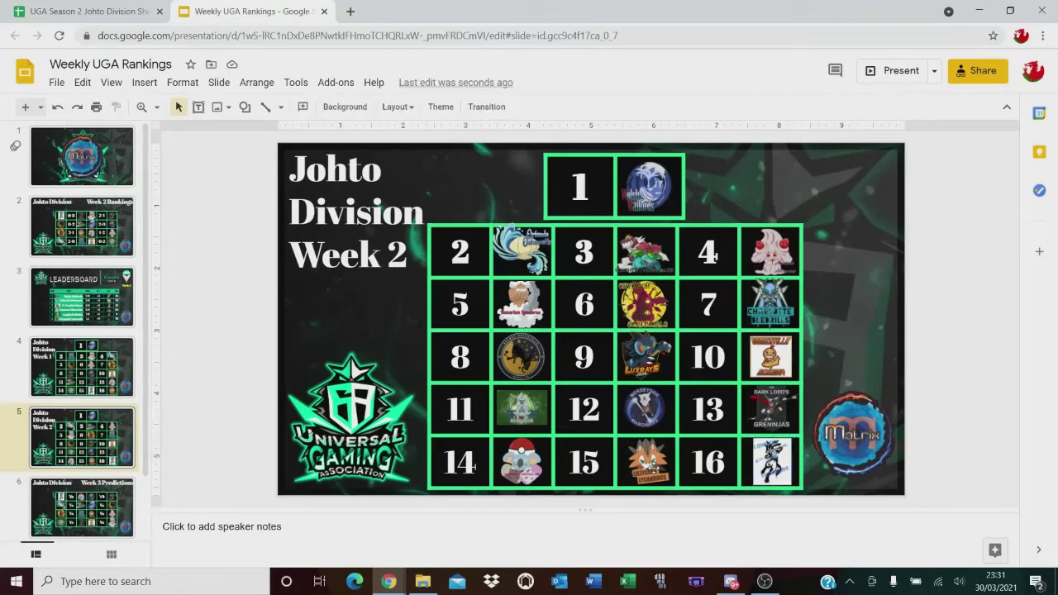
left_click(650, 468)
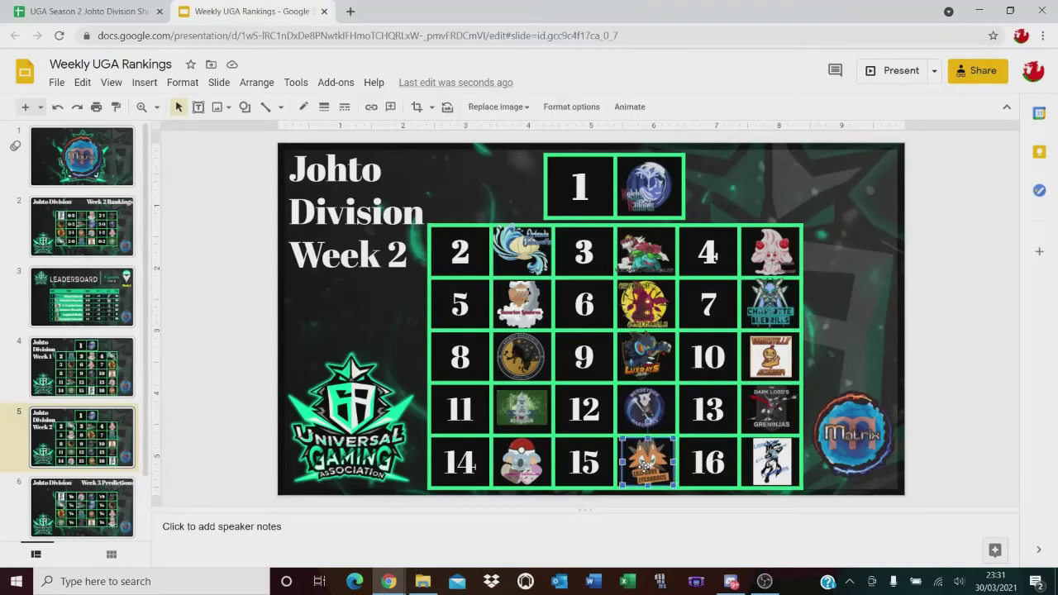
left_click(912, 412)
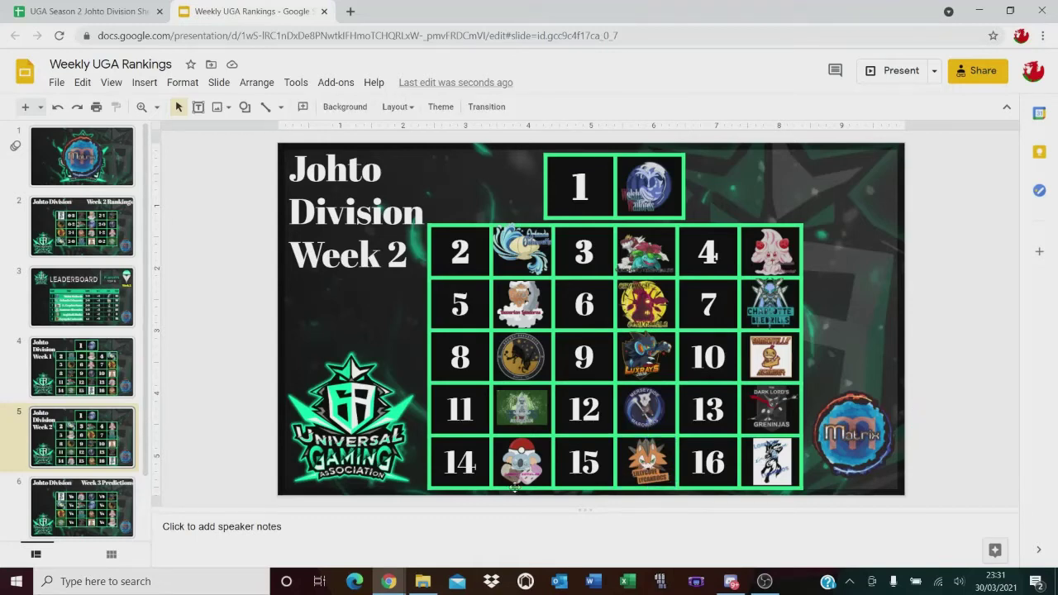
left_click(522, 466)
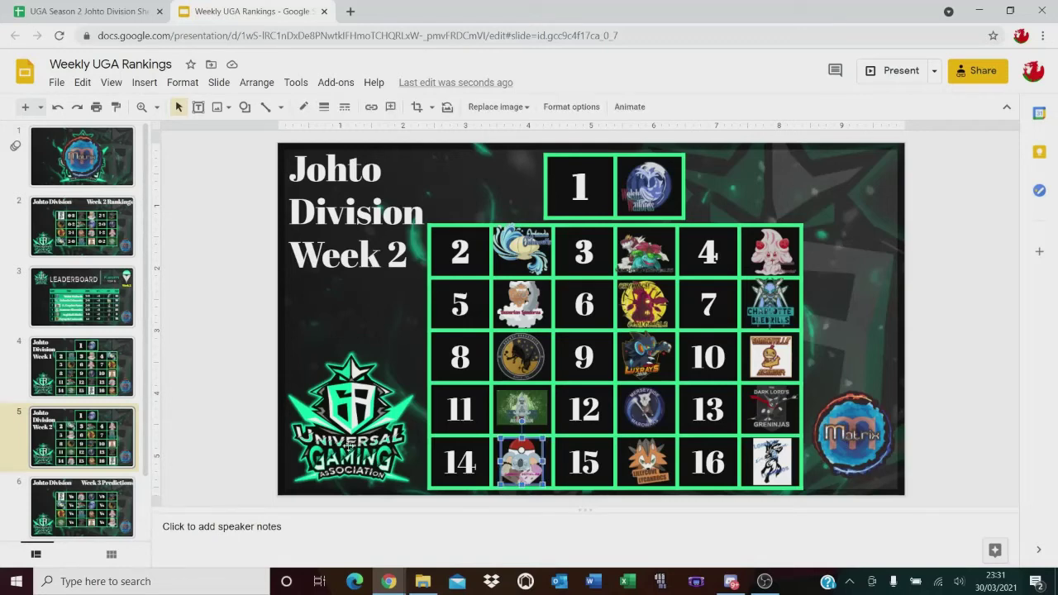
left_click_drag(237, 403, 229, 481)
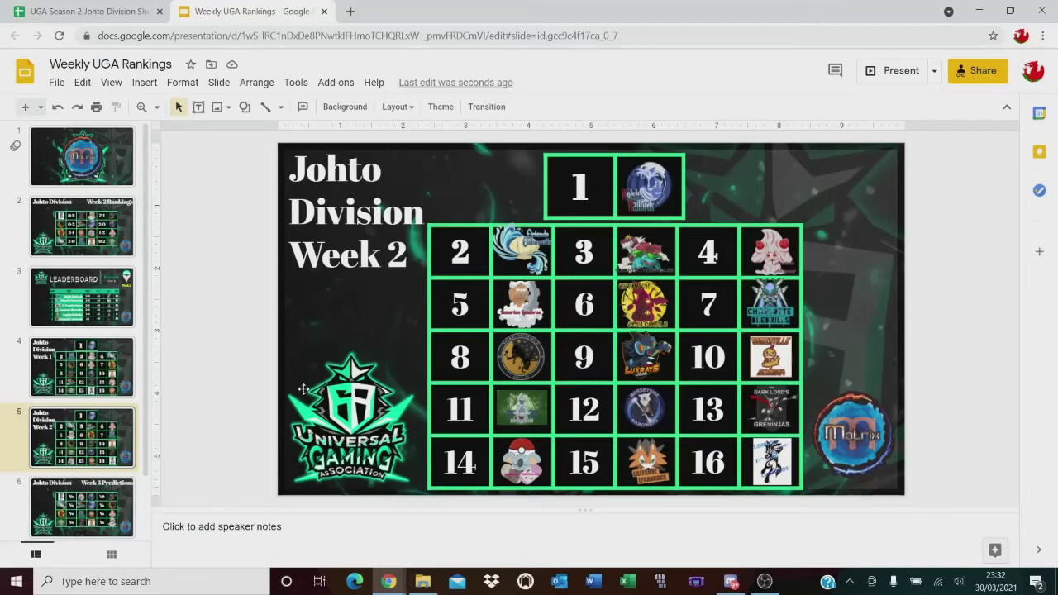
left_click_drag(210, 339, 261, 426)
left_click(520, 465)
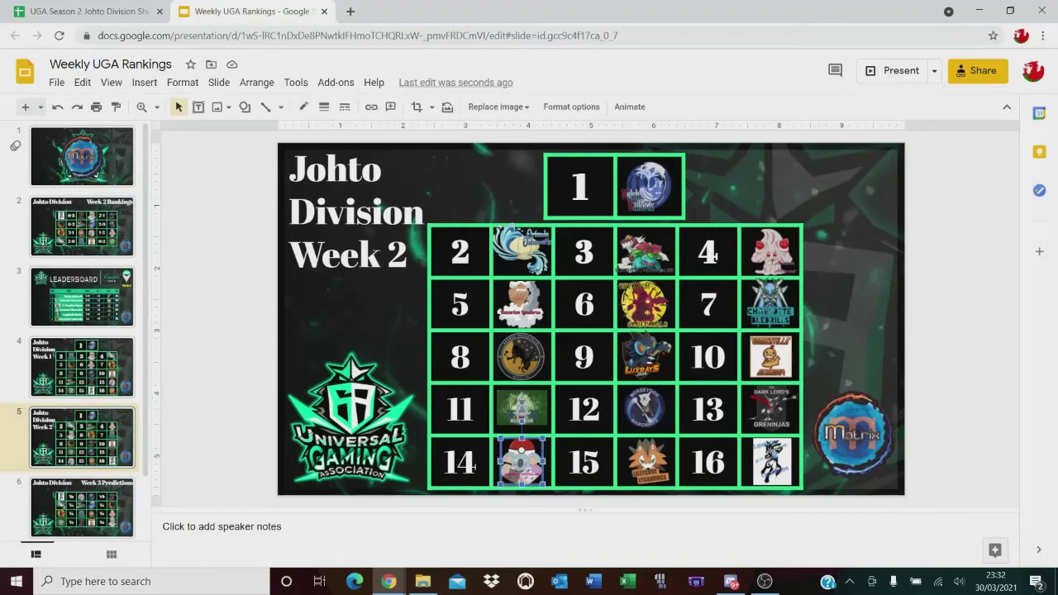
left_click_drag(207, 392, 223, 442)
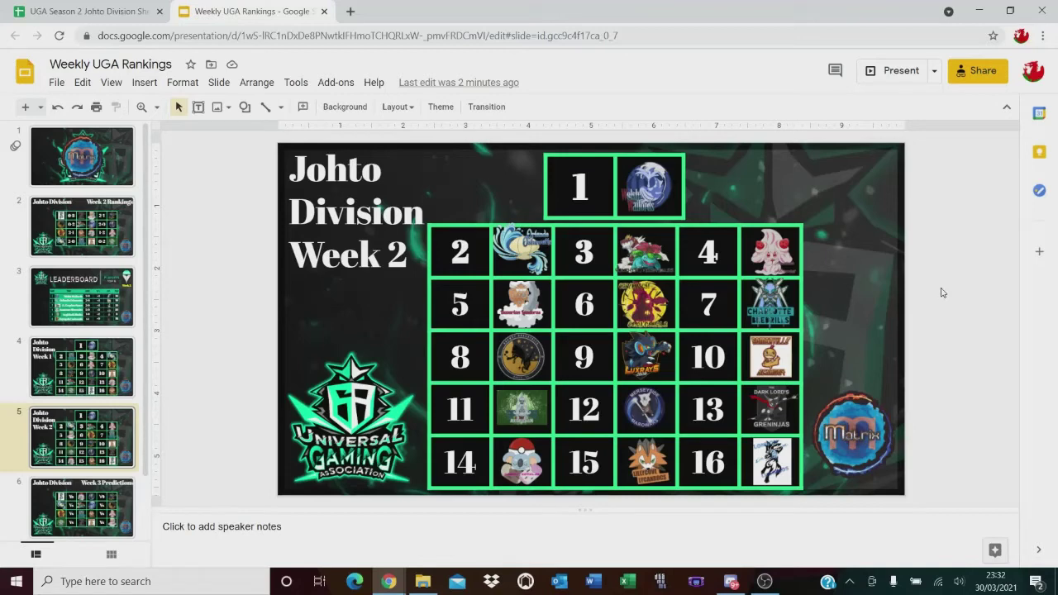
left_click_drag(940, 288, 971, 333)
right_click(953, 367)
left_click(962, 382)
left_click_drag(218, 359, 243, 433)
left_click_drag(465, 502, 534, 505)
left_click(509, 467)
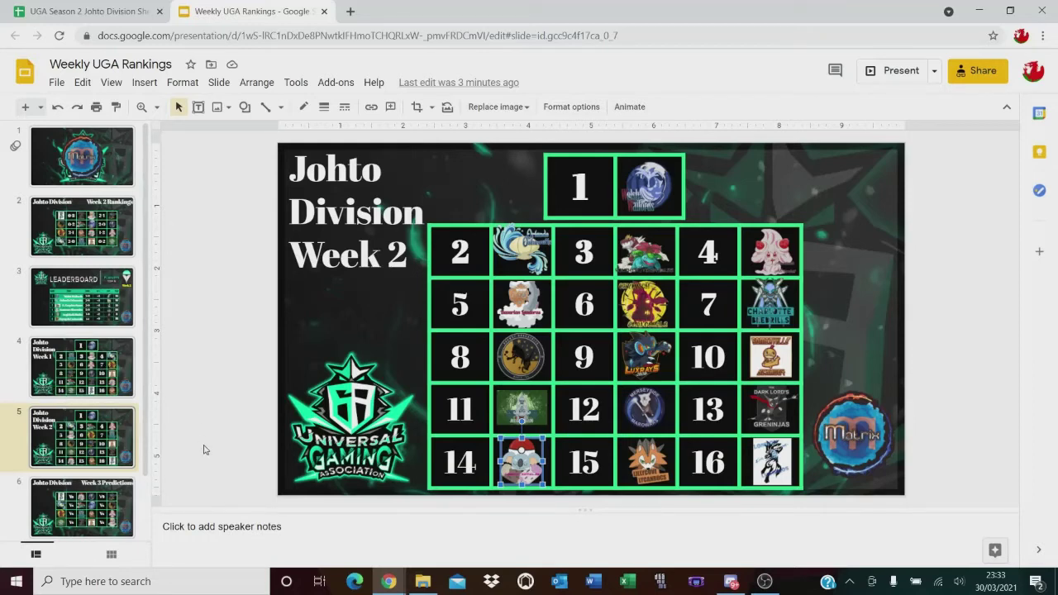
left_click_drag(204, 446, 237, 477)
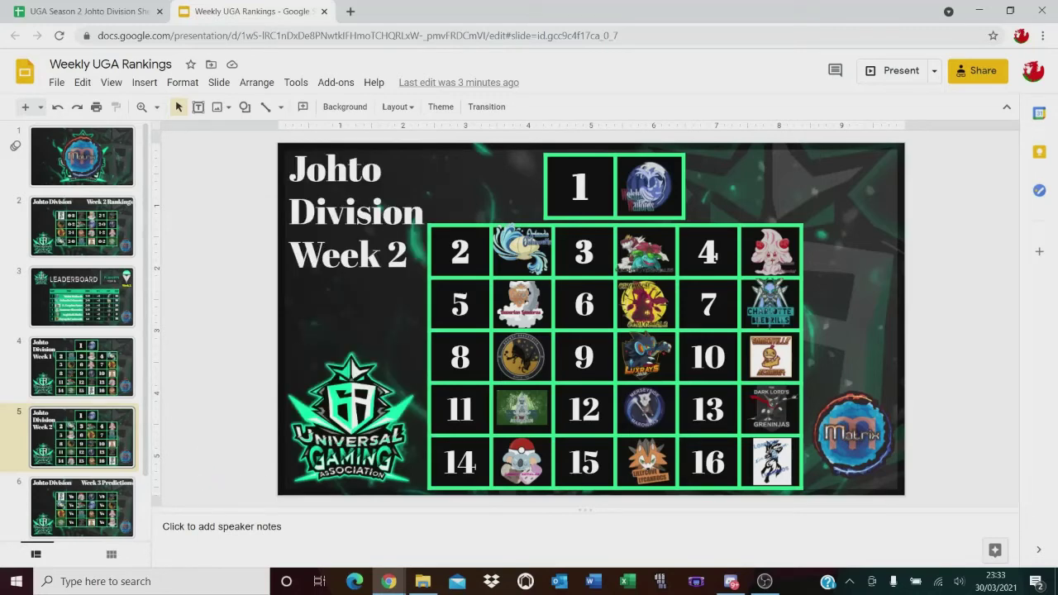
- Swap the logos at ranks 13 and 14, placing the koala logo at 13 and the Dark Lord's Greninjas logo at 14
left_click(749, 406)
left_click_drag(748, 406, 432, 453)
left_click_drag(503, 451, 776, 405)
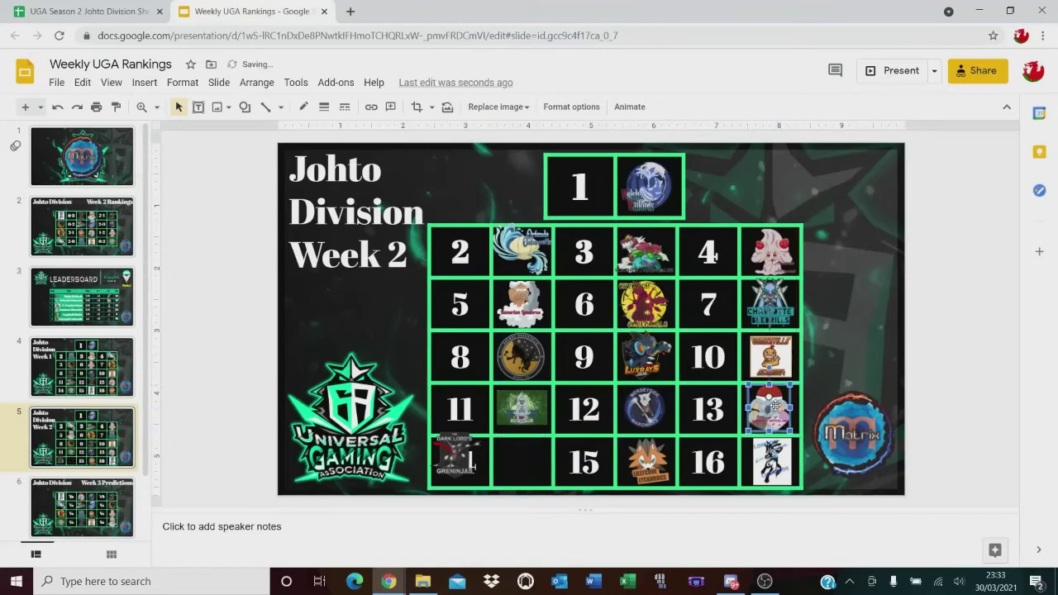
left_click_drag(440, 452, 508, 459)
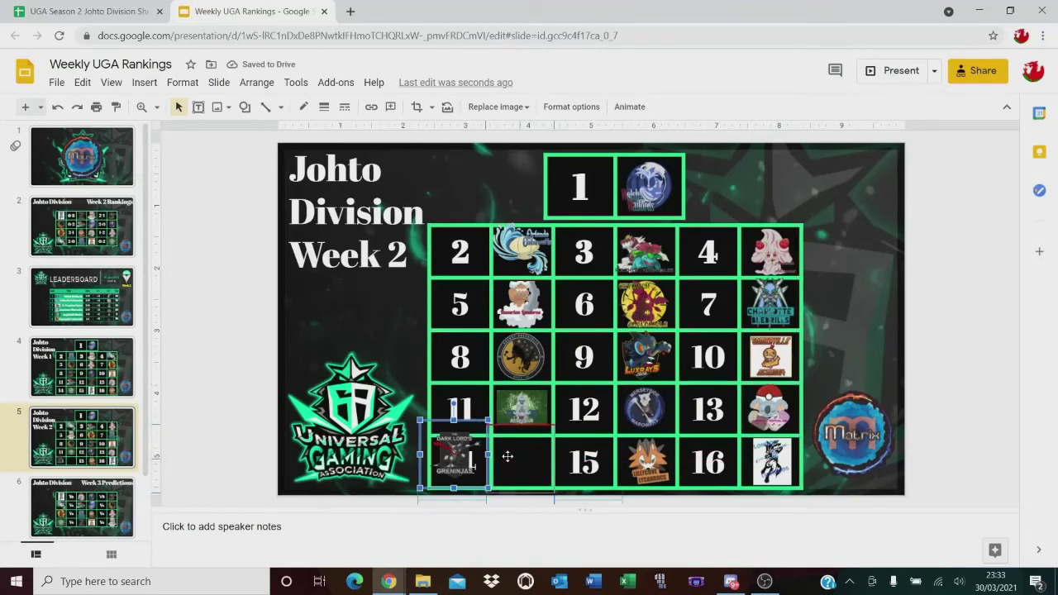
left_click(228, 348)
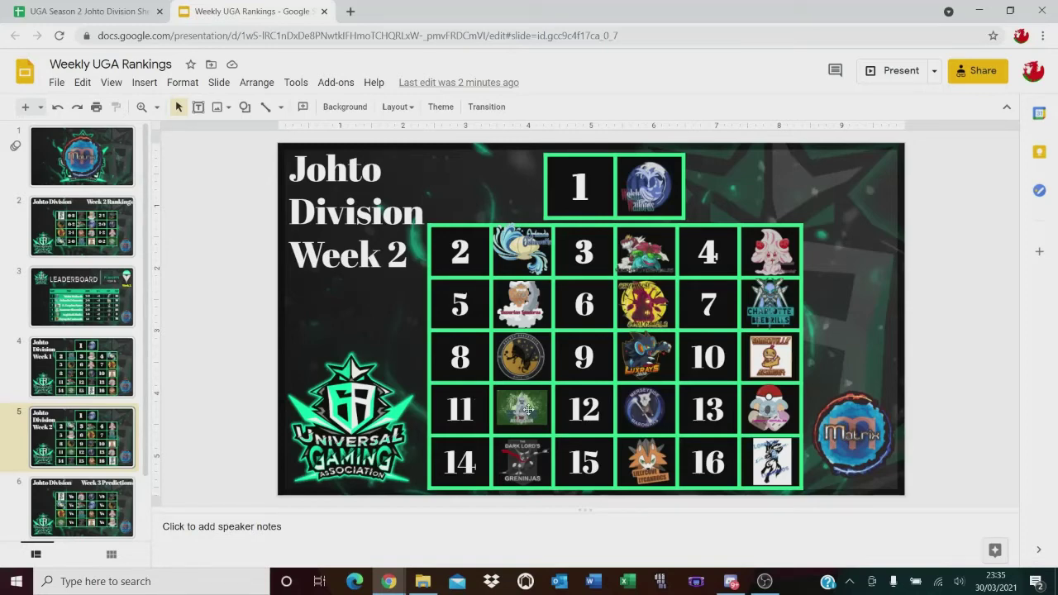
- Move the koala logo into the rank 10 cell and the white square logo into the rank 13 cell
left_click_drag(528, 409, 761, 402)
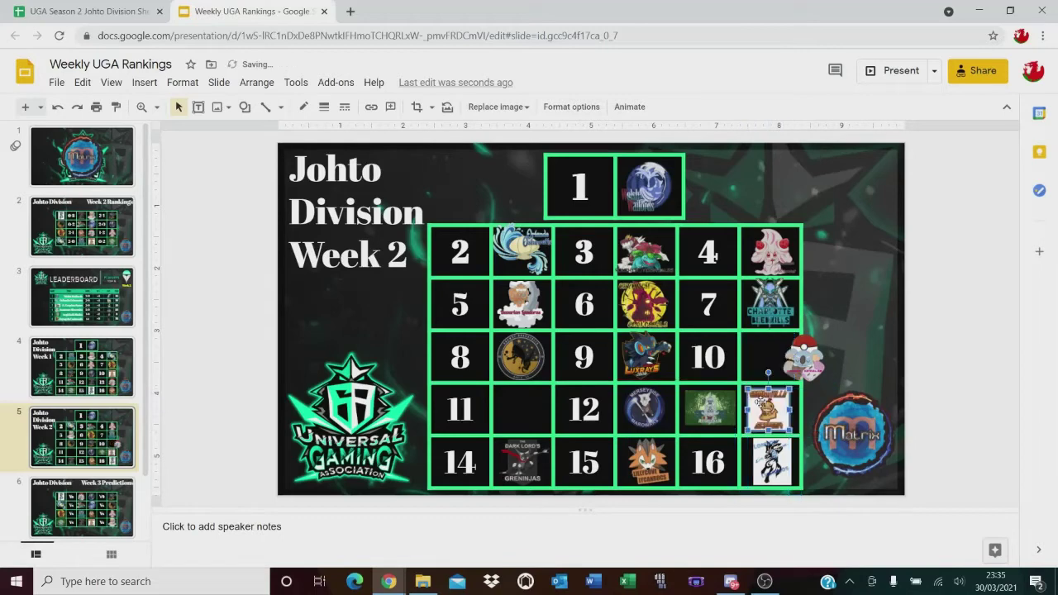
left_click(815, 354)
left_click_drag(815, 353, 752, 349)
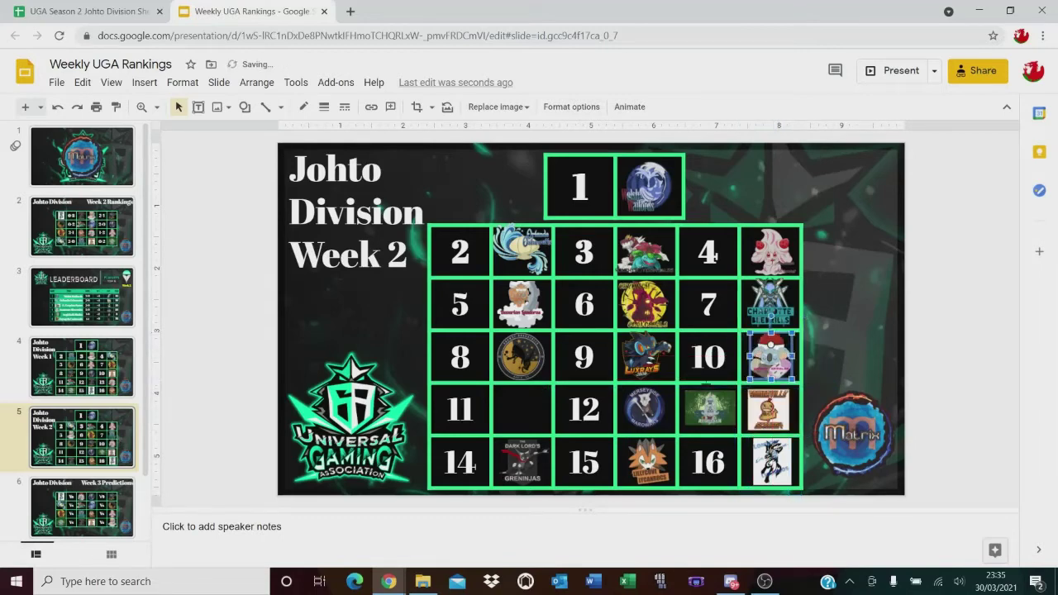
- Move the green logo away from the rank 13 number and place the Merseyside Marowaks logo in the rank 11 cell
left_click_drag(706, 404, 611, 420)
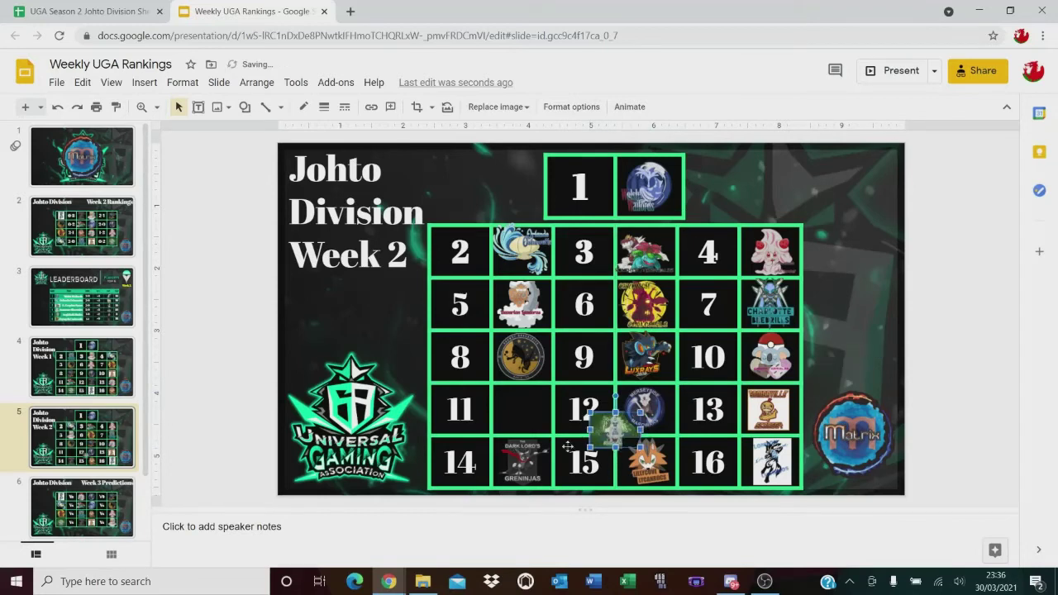
left_click_drag(523, 452, 524, 455)
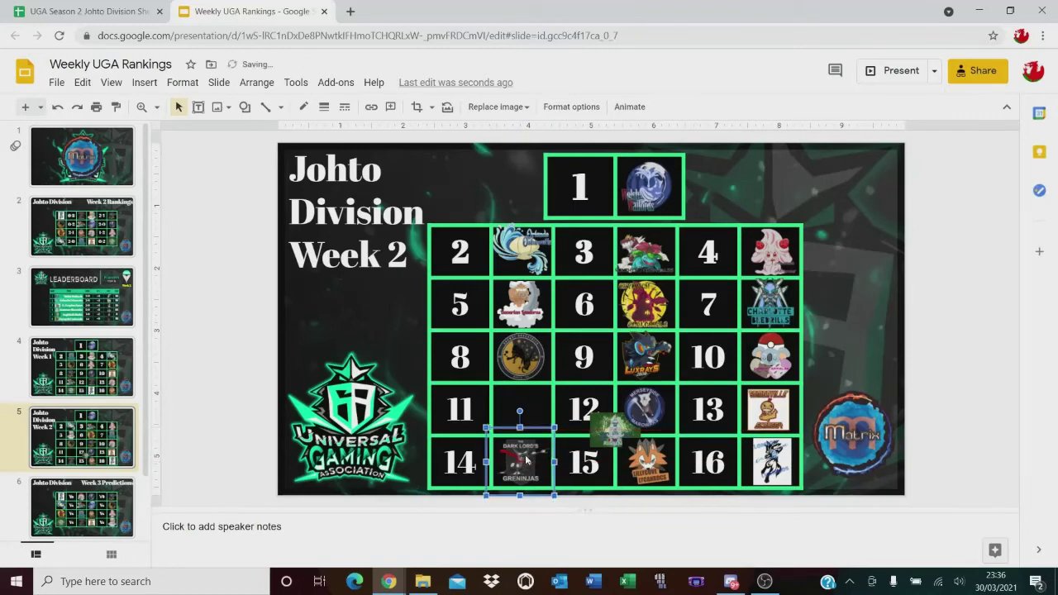
left_click(566, 436)
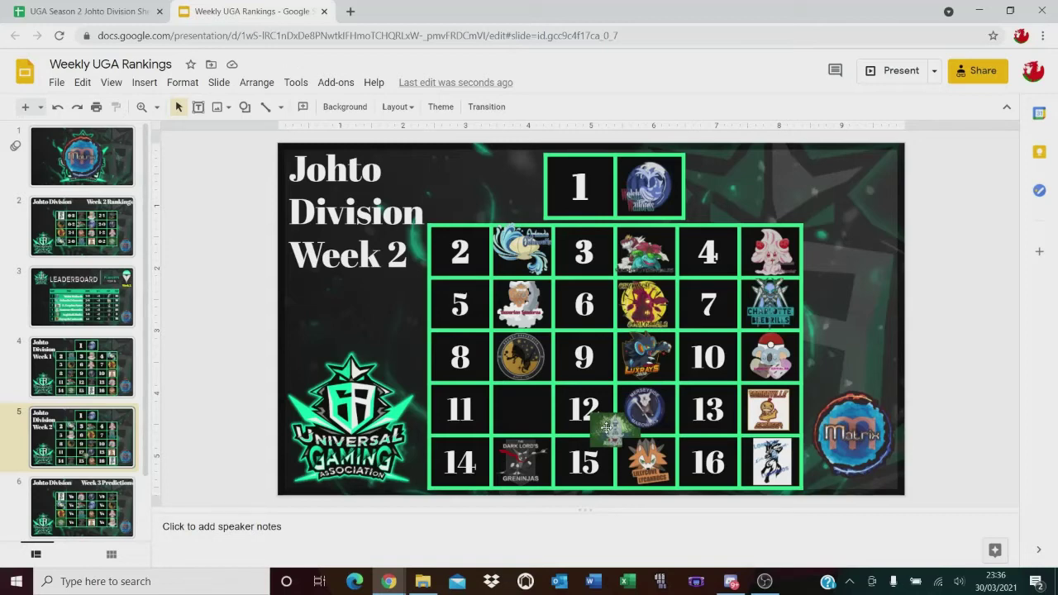
left_click_drag(650, 405, 531, 403)
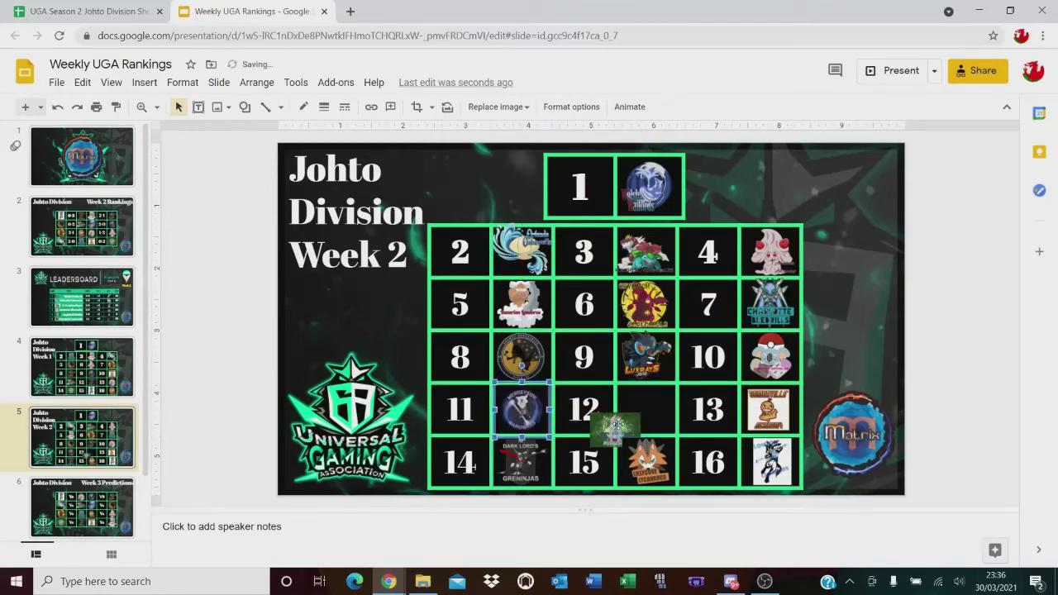
- Move the white square logo into the rank 12 cell and the green logo into the rank 13 cell
left_click(770, 410)
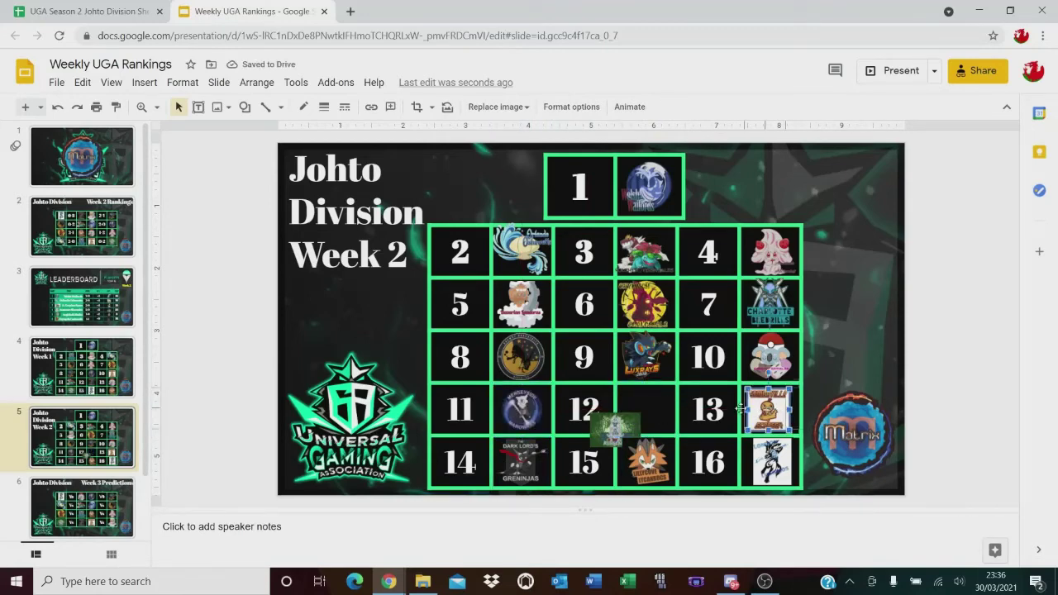
left_click_drag(738, 408, 654, 407)
left_click_drag(595, 428, 746, 407)
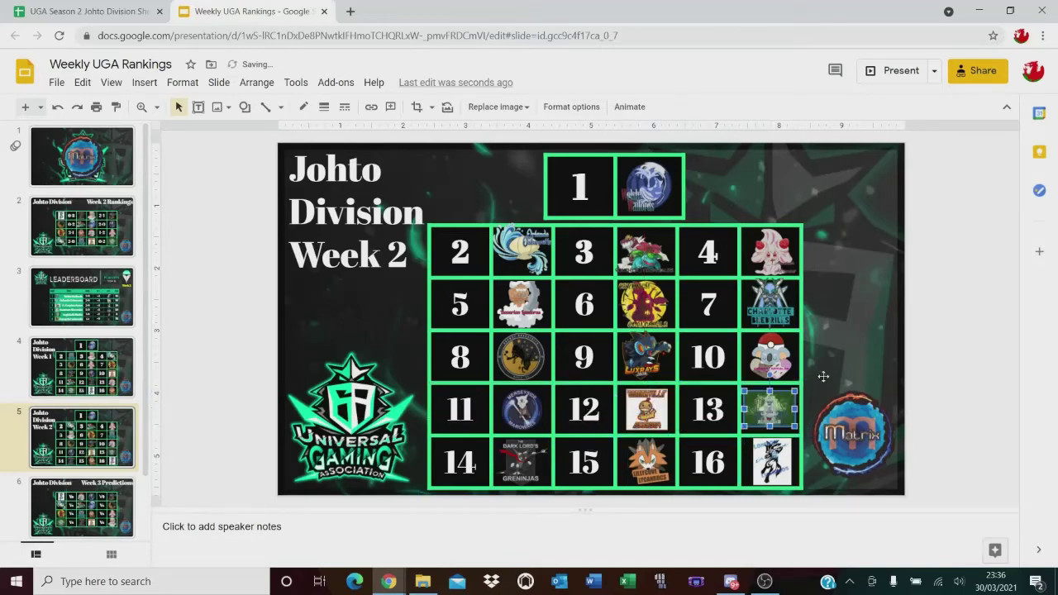
left_click(946, 354)
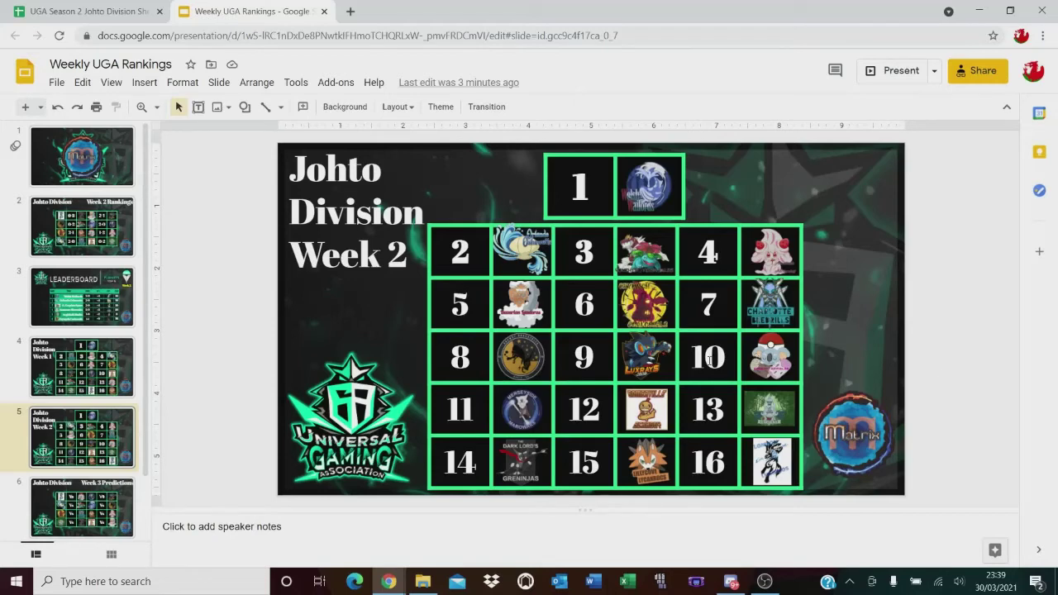
- Review the placement of the logos at ranks 11, 12, 13 and 16 on the Week 2 slide
left_click(649, 402)
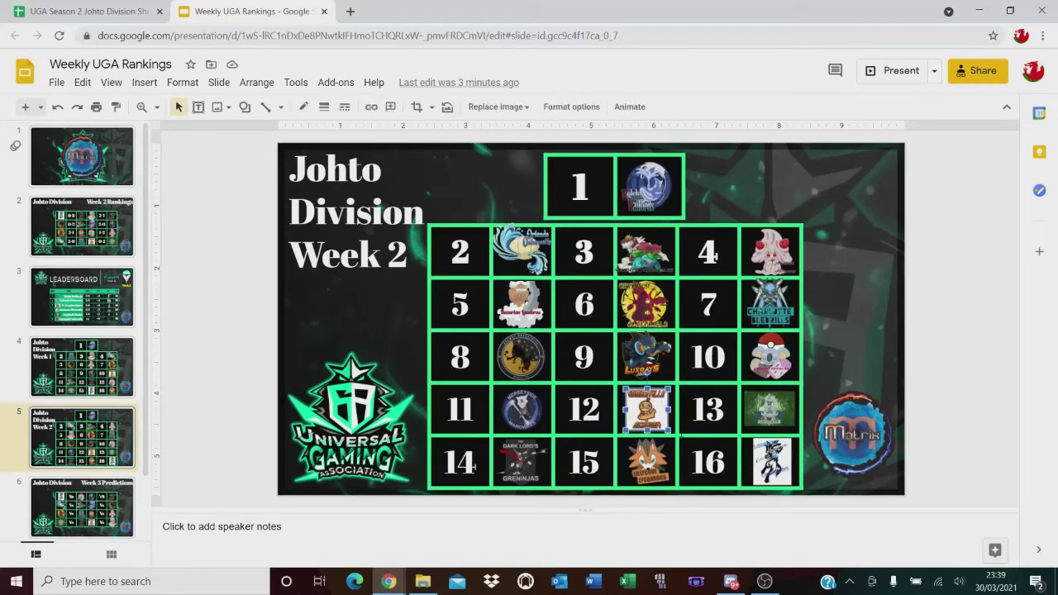
left_click(758, 461)
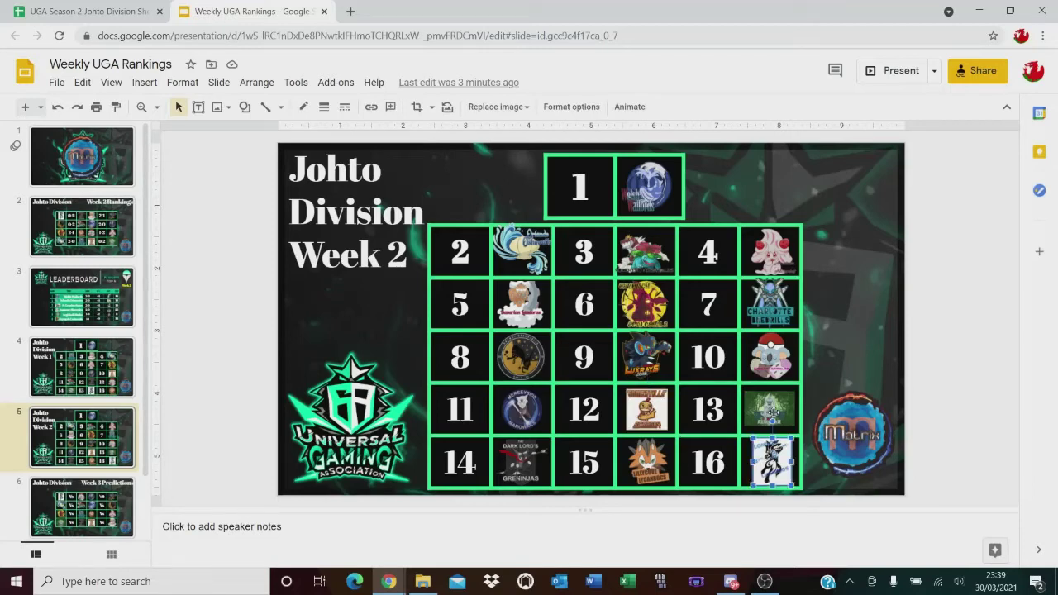
left_click(771, 412)
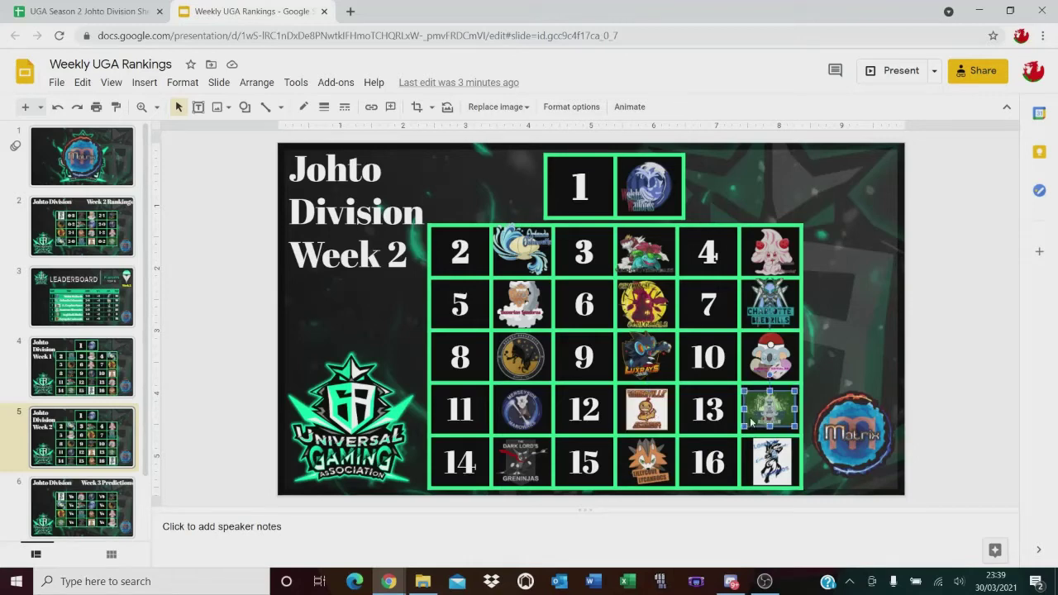
left_click(644, 396)
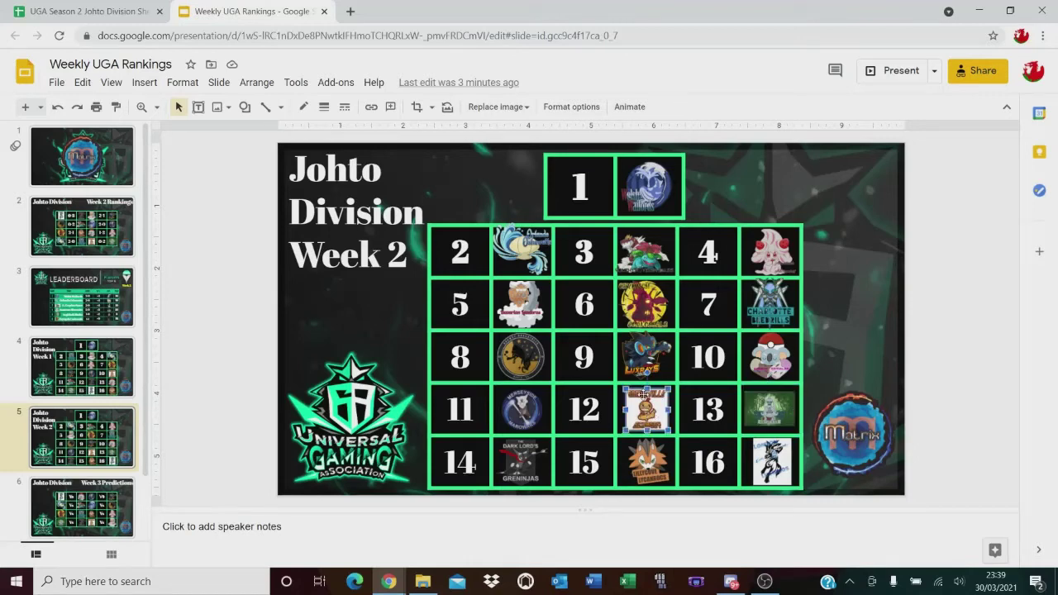
left_click(512, 409)
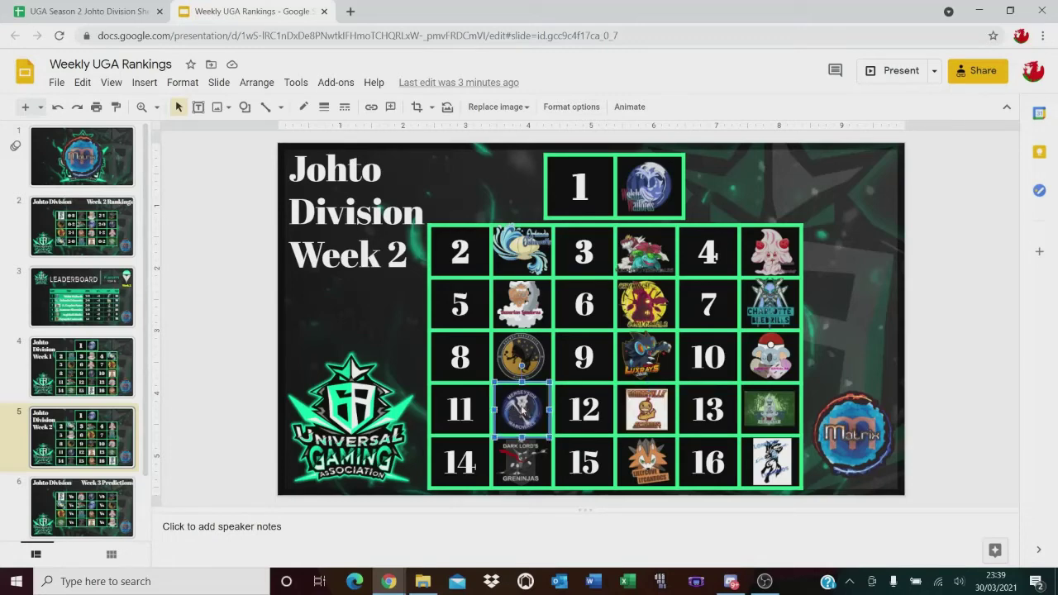
left_click(253, 403)
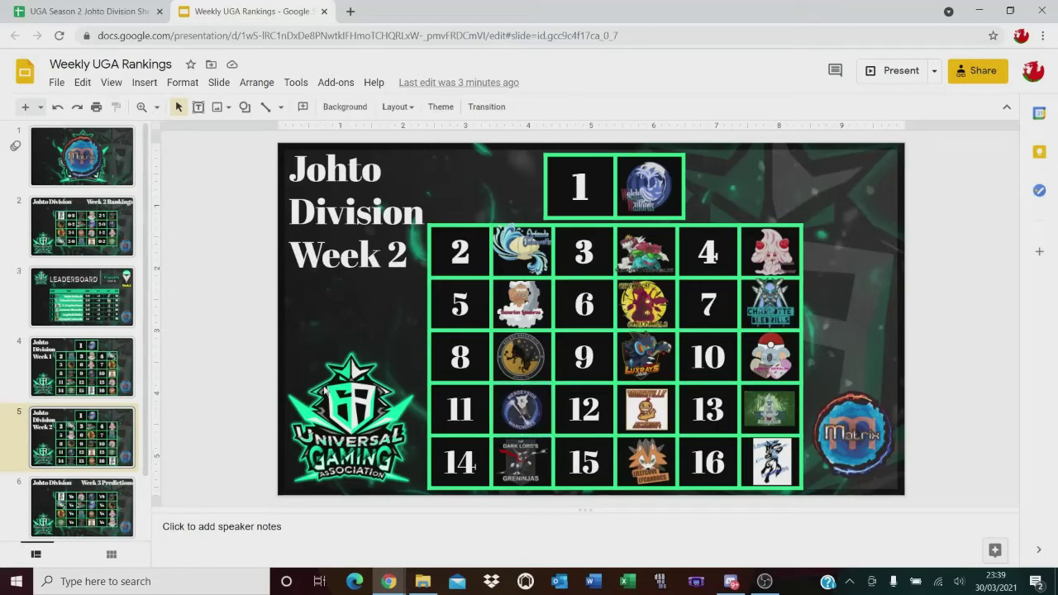
left_click(505, 417)
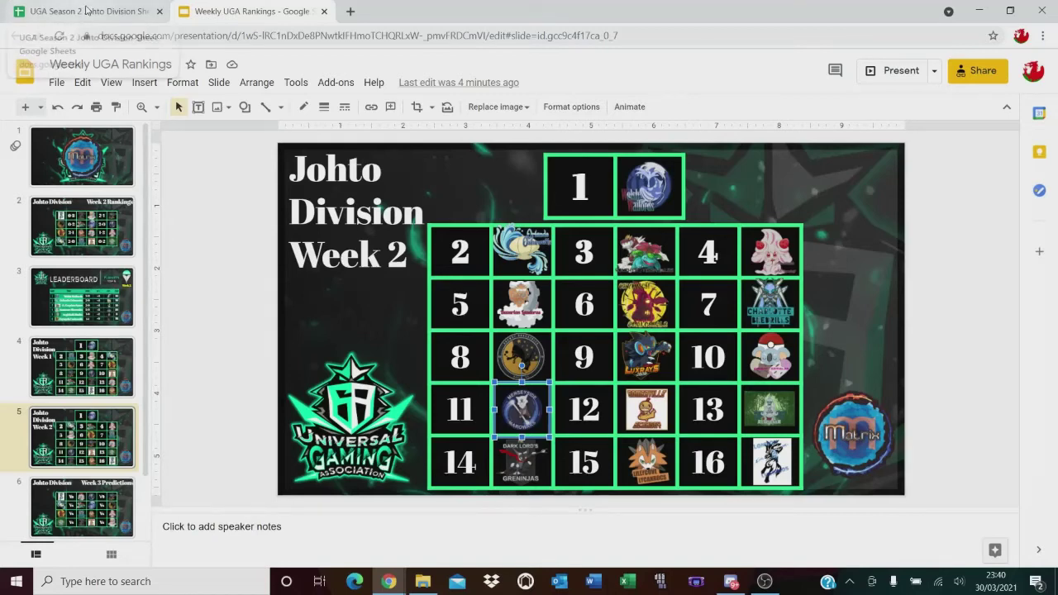
- Check the SEL team's stats and schedule in the UGA Season 2 Johto Division Sheet and return to the Weekly UGA Rankings slides
left_click(85, 11)
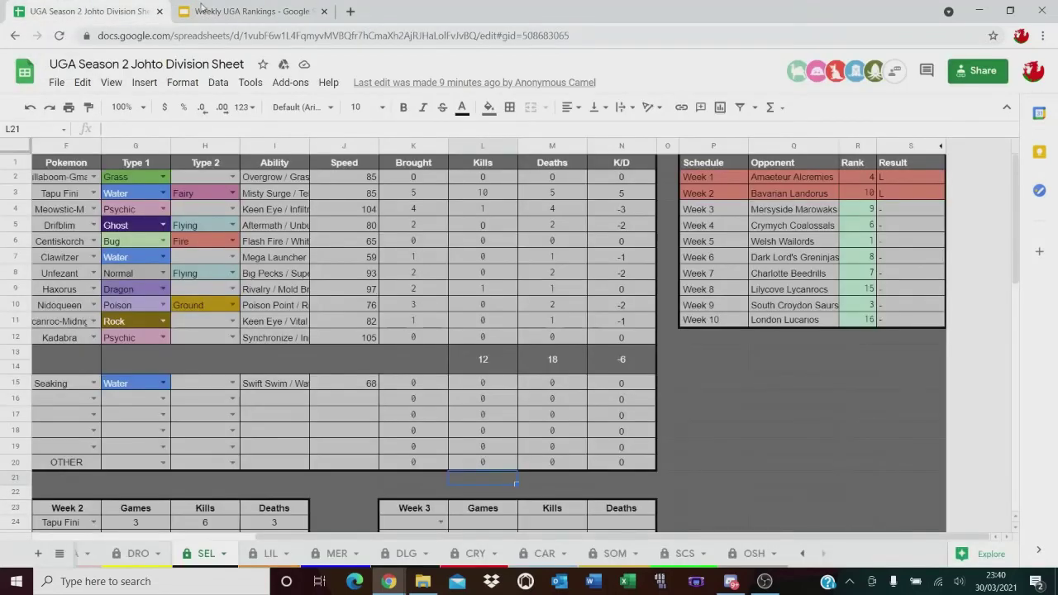
left_click(232, 10)
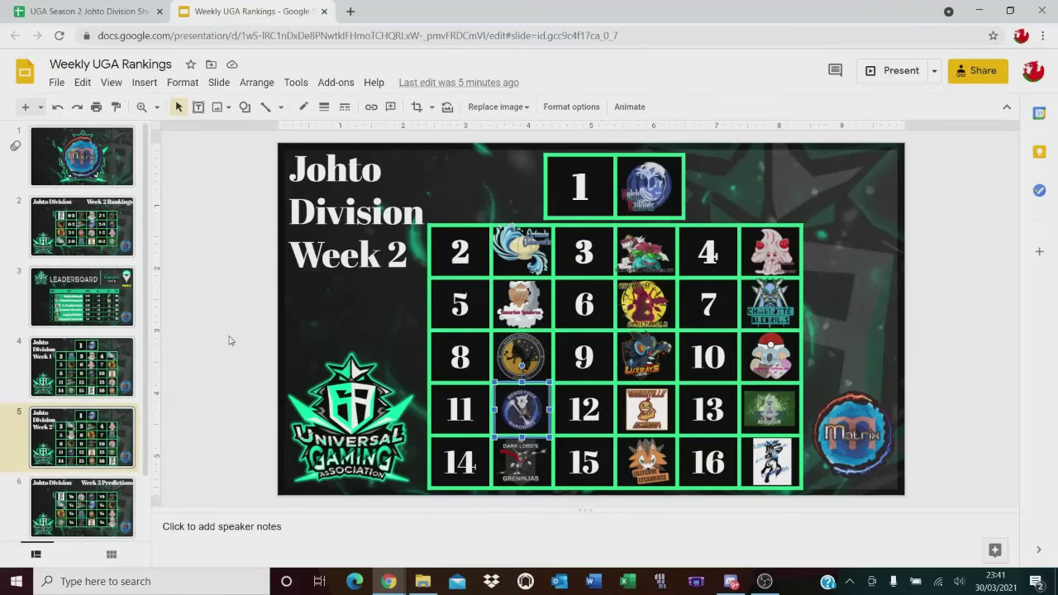
left_click(231, 340)
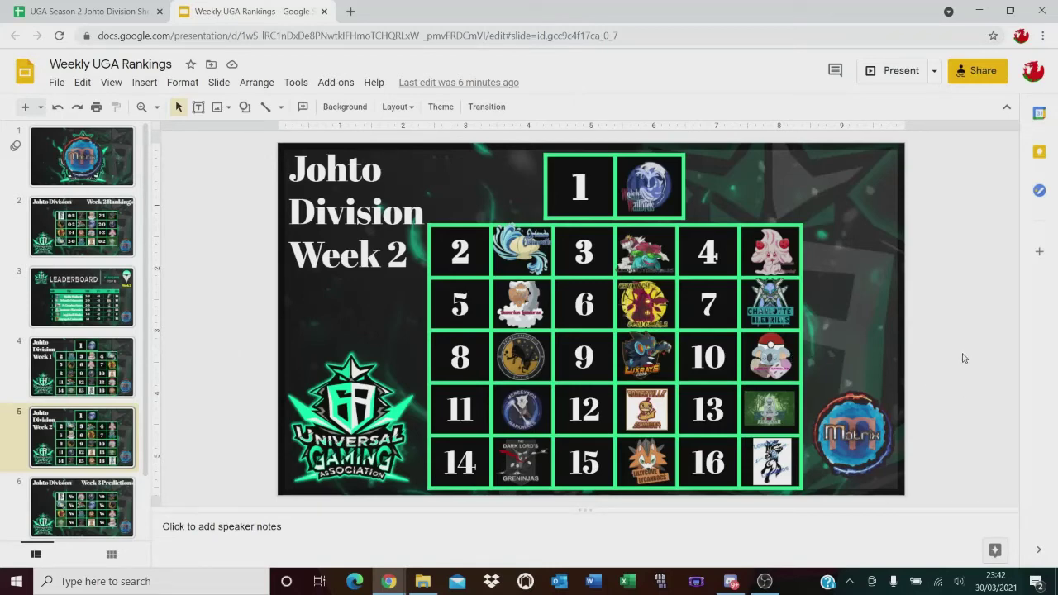
- Review the placement of the koala logo at rank 10 and the Luxrays logo at rank 9
left_click(891, 363)
left_click(927, 365)
left_click(772, 358)
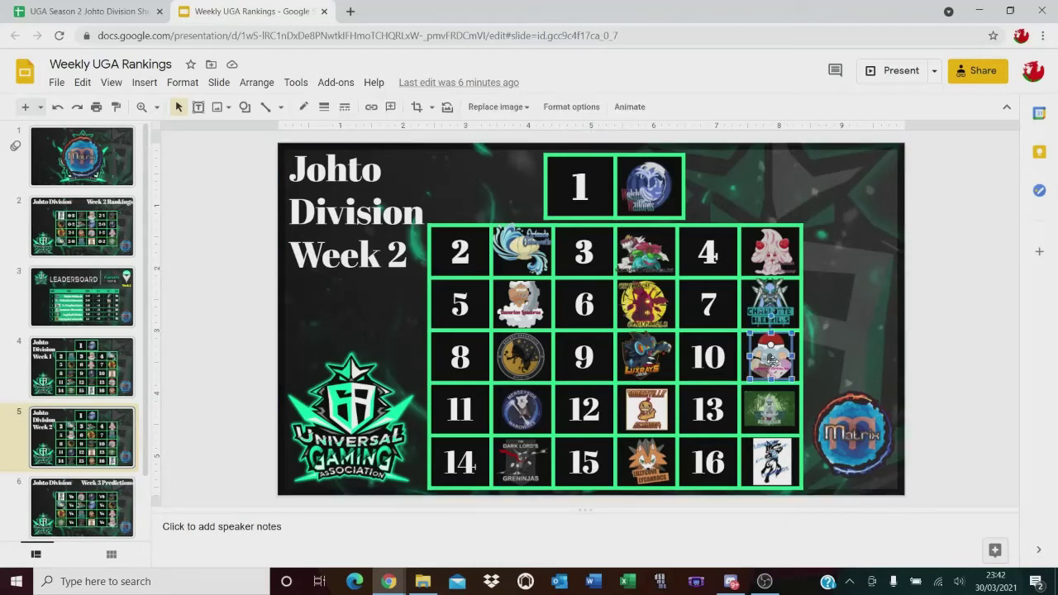
left_click(922, 362)
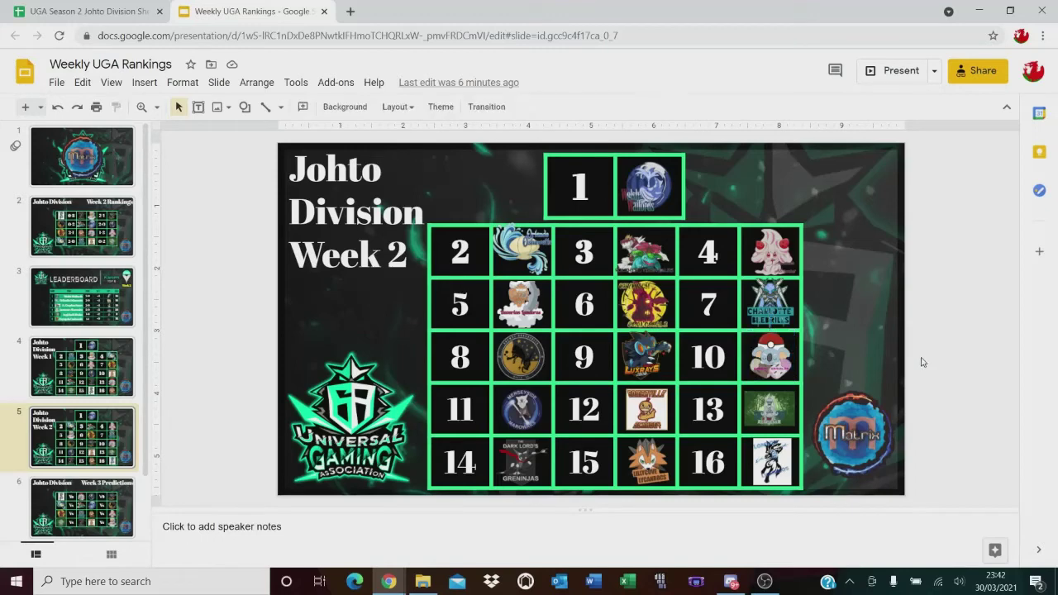
left_click(766, 356)
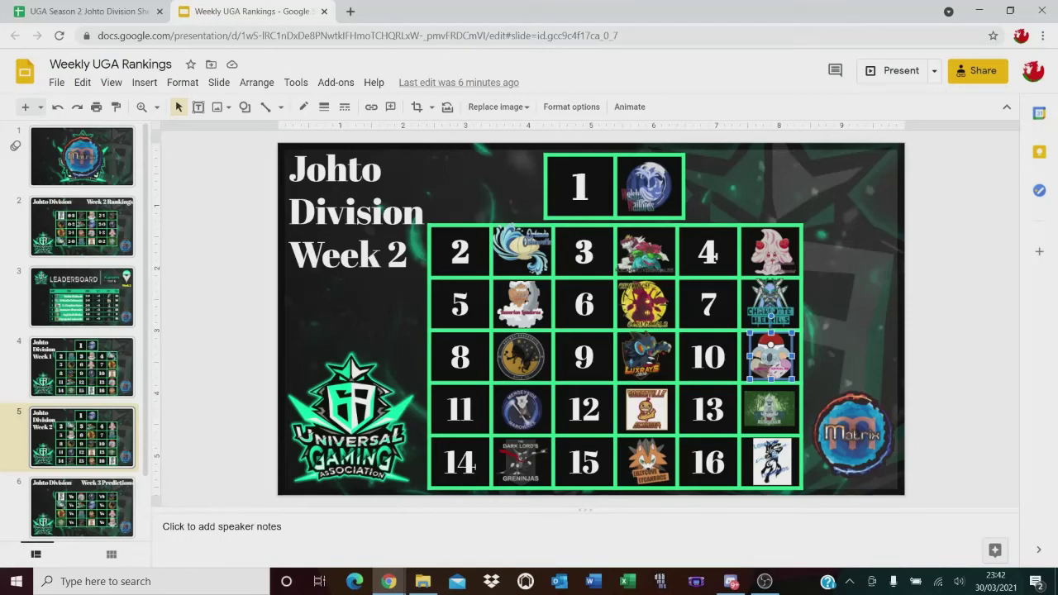
left_click(644, 358)
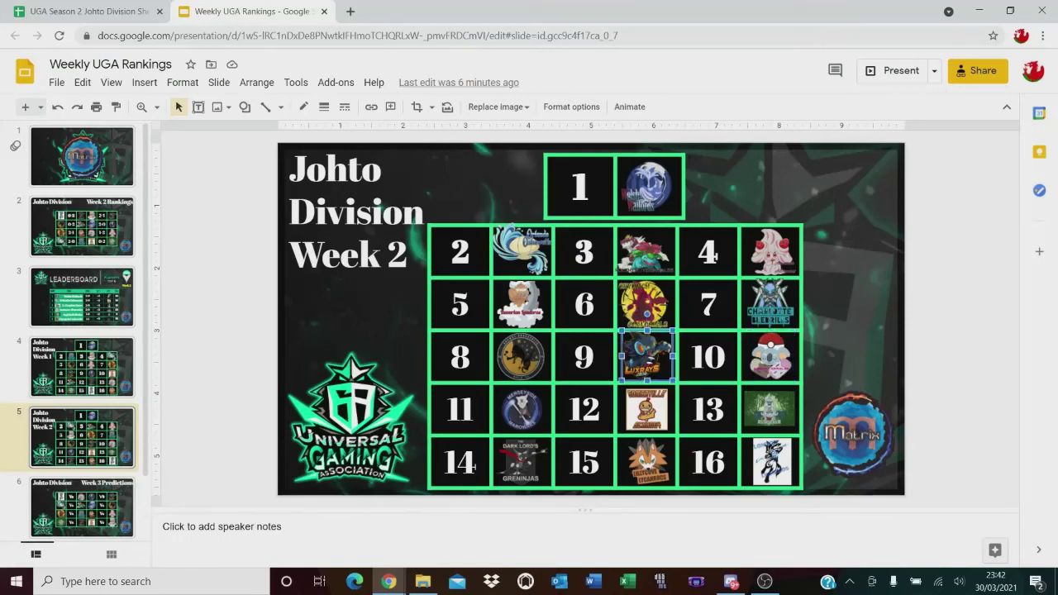
left_click(244, 308)
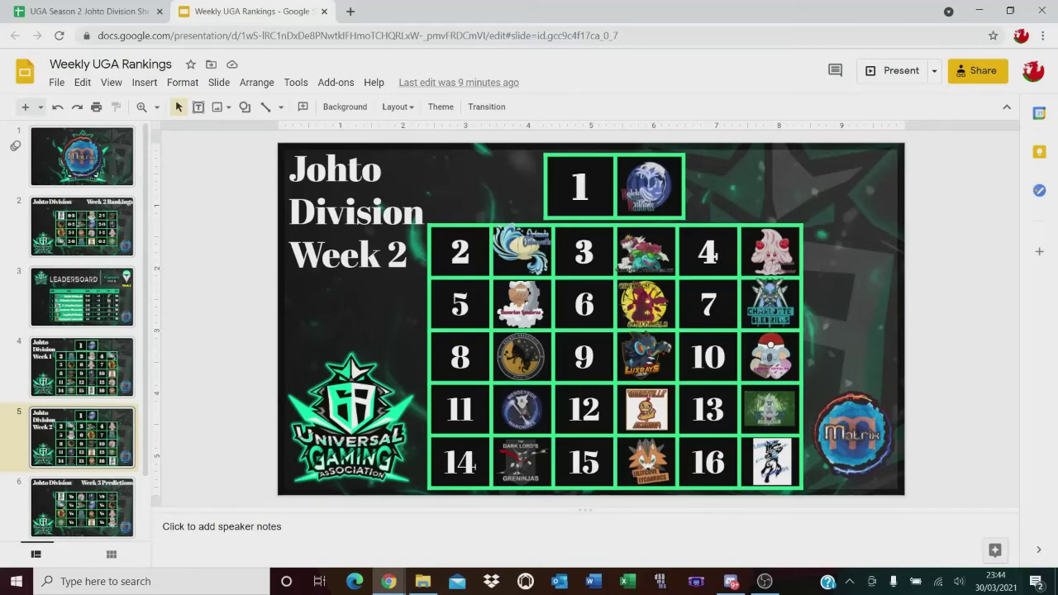
- Compare the Luxrays logo at rank 9 with the round gold logo at rank 8 to judge their order
left_click(653, 362)
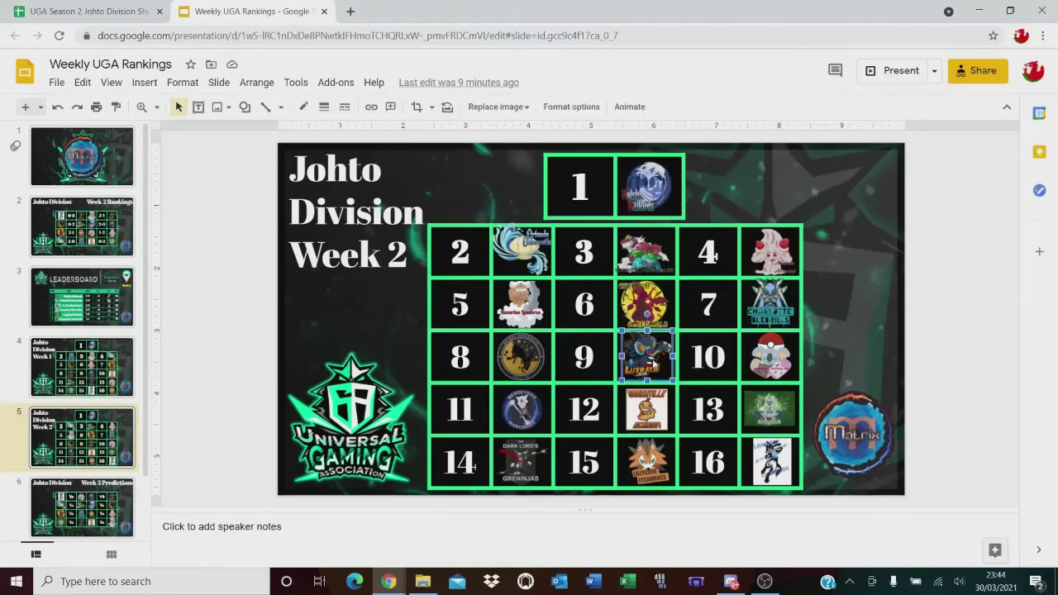
left_click(520, 364)
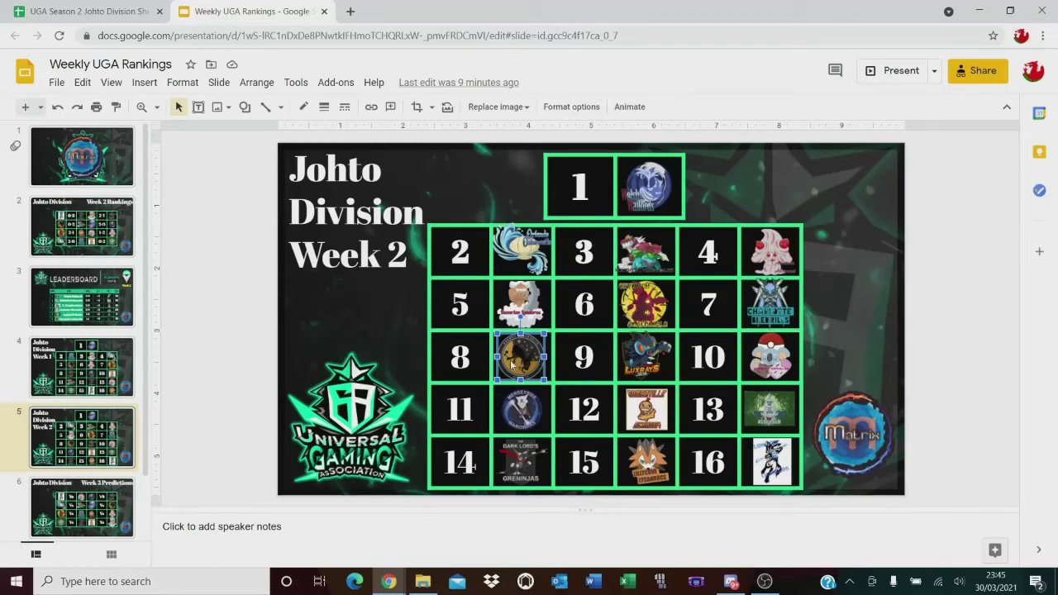
left_click(264, 325)
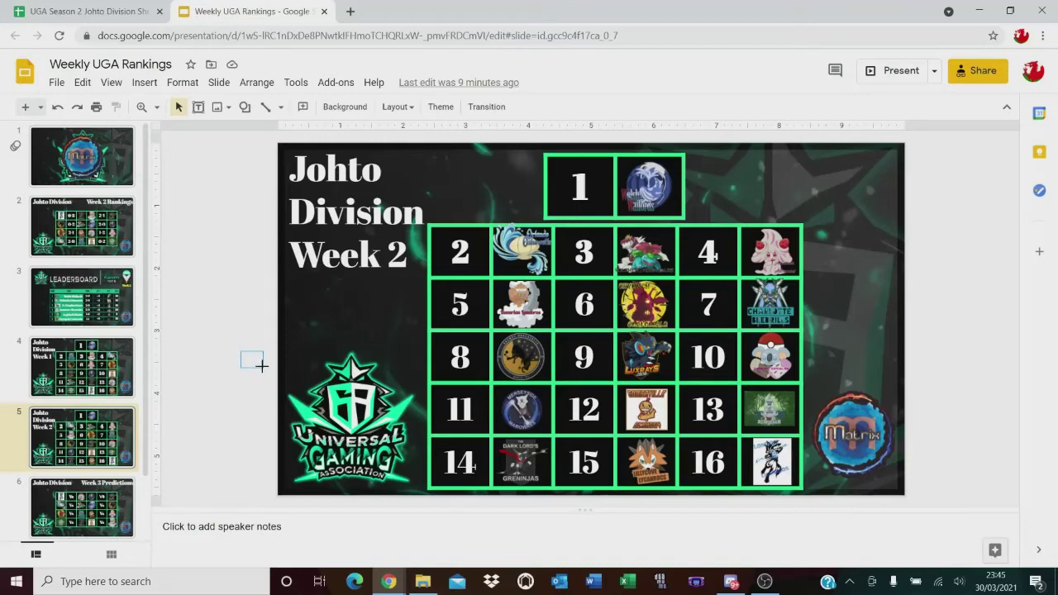
left_click_drag(241, 342, 266, 371)
left_click(536, 353)
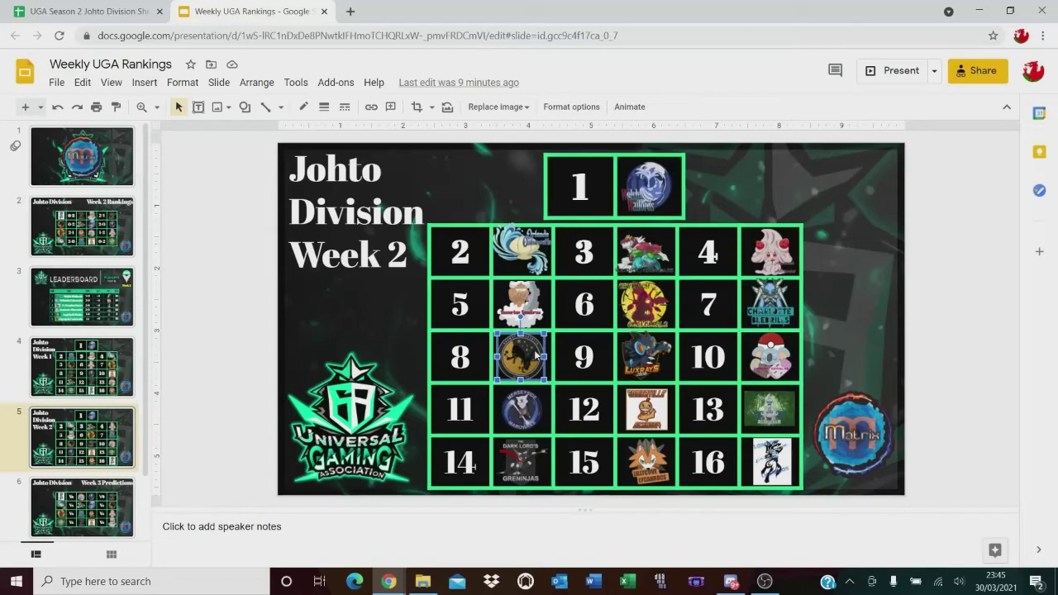
left_click(653, 248)
left_click(248, 289)
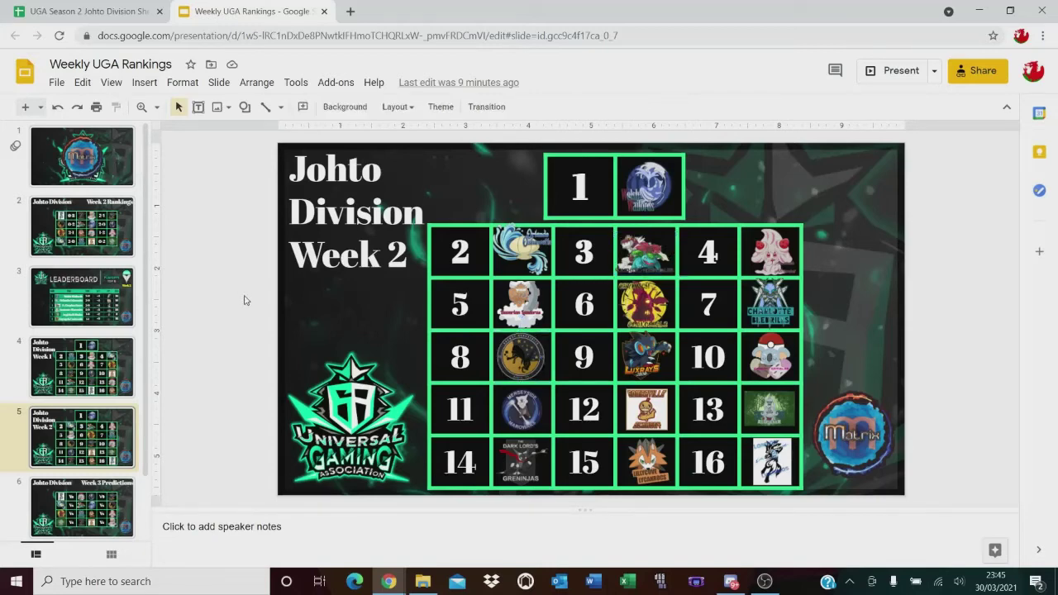
left_click(655, 361)
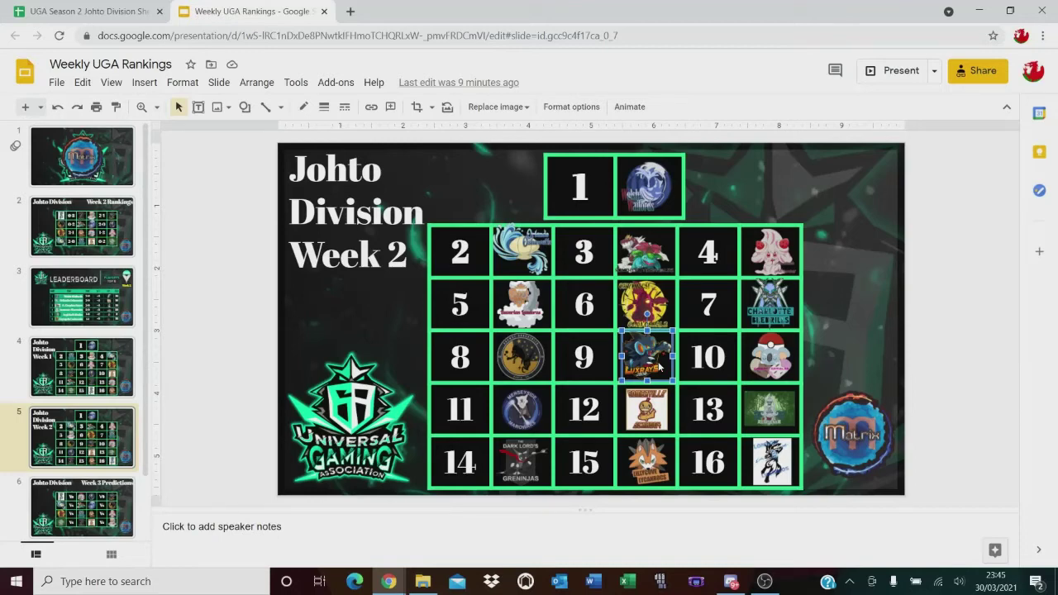
left_click(937, 349)
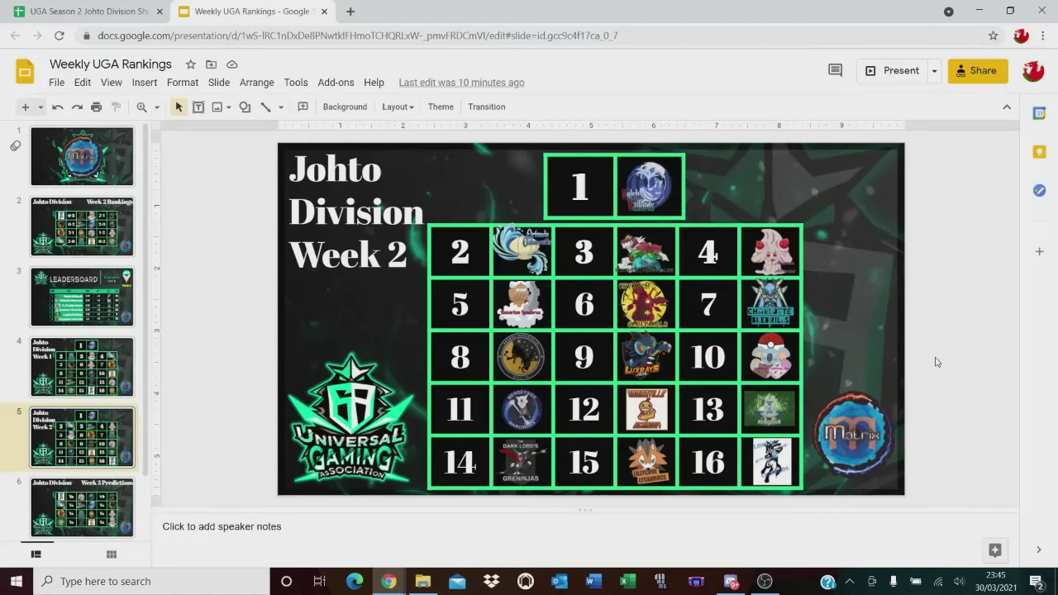
left_click(652, 357)
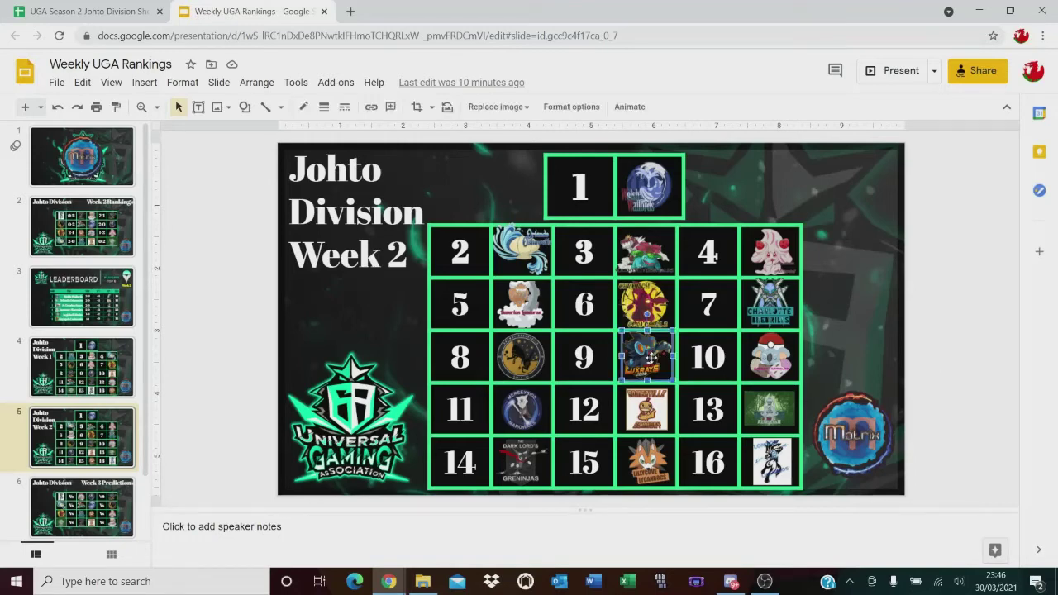
left_click_drag(251, 330, 230, 379)
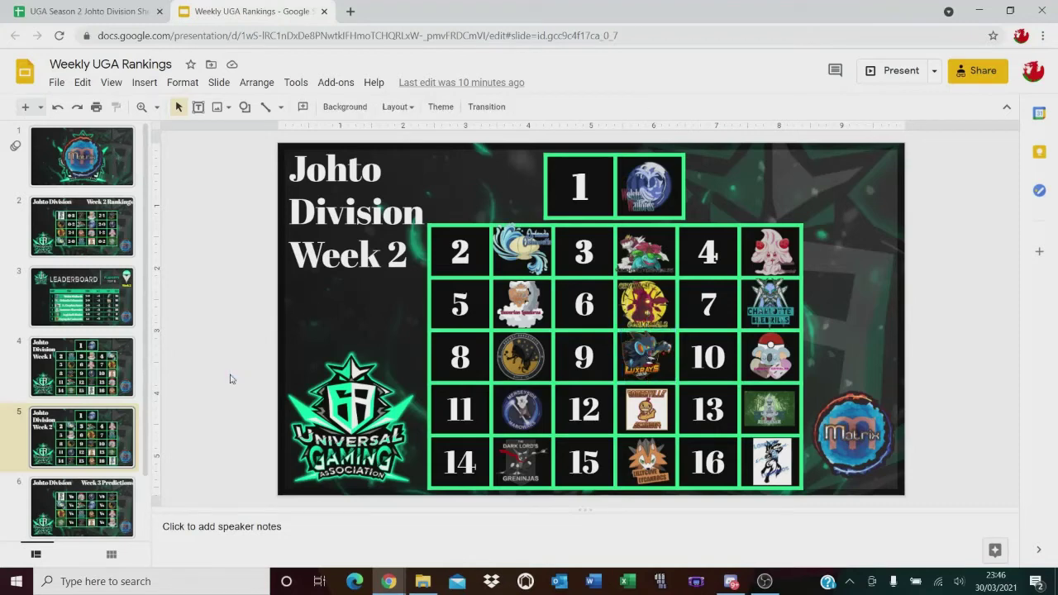
left_click(520, 357)
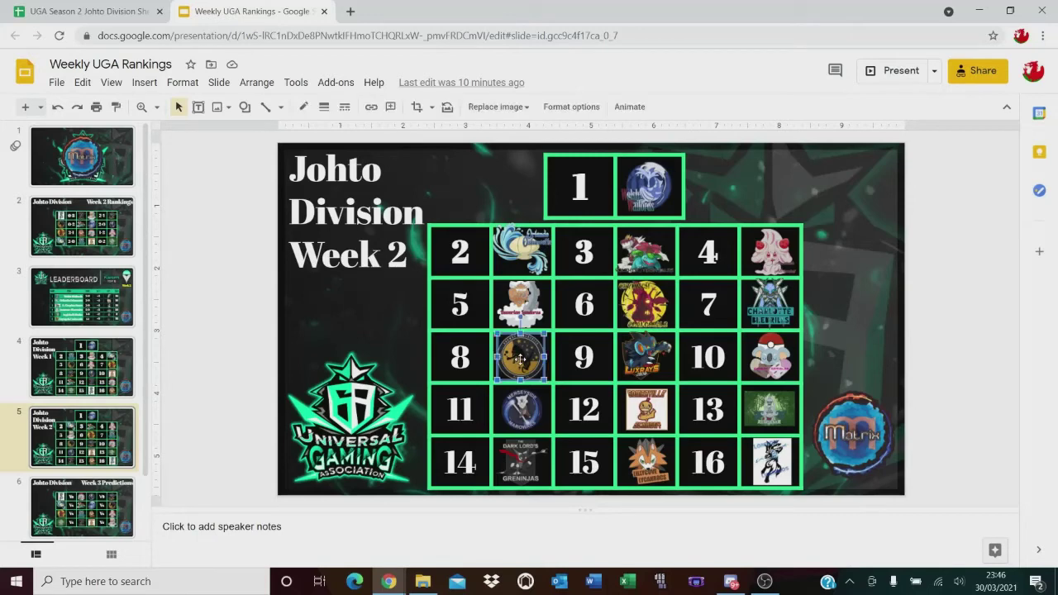
left_click(940, 325)
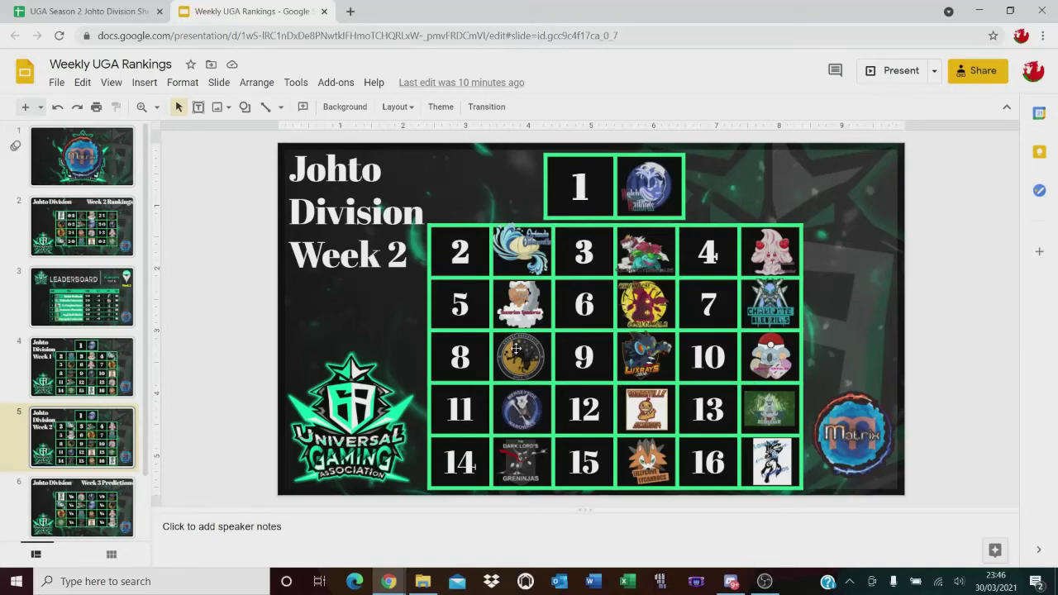
- Swap the logos at ranks 8 and 9, placing the Luxrays logo at 8 and the round gold logo at 9
left_click_drag(517, 353, 582, 356)
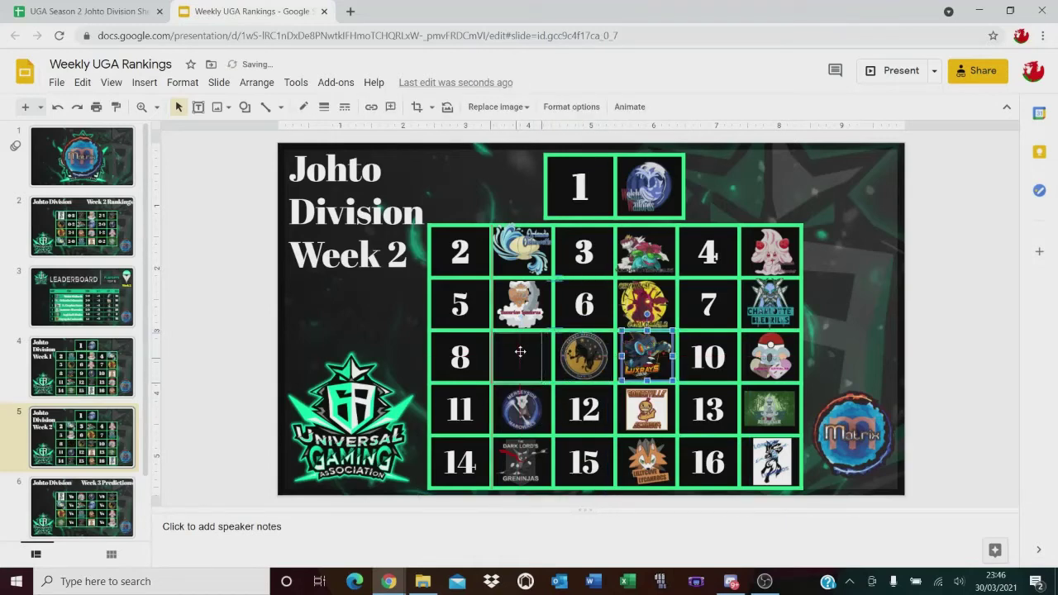
left_click_drag(522, 352, 647, 350)
left_click(920, 303)
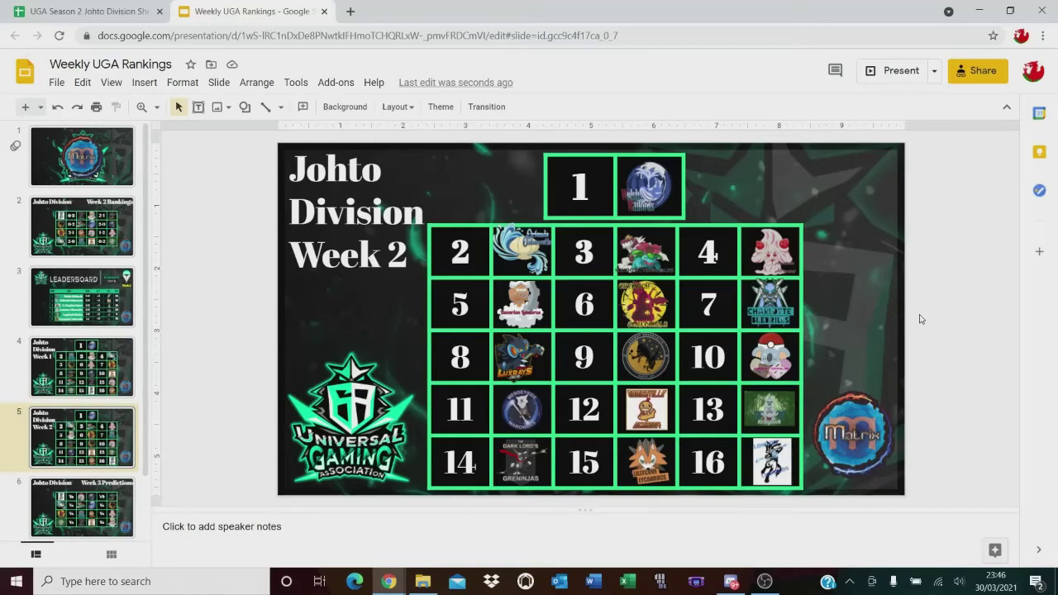
left_click_drag(921, 266, 713, 340)
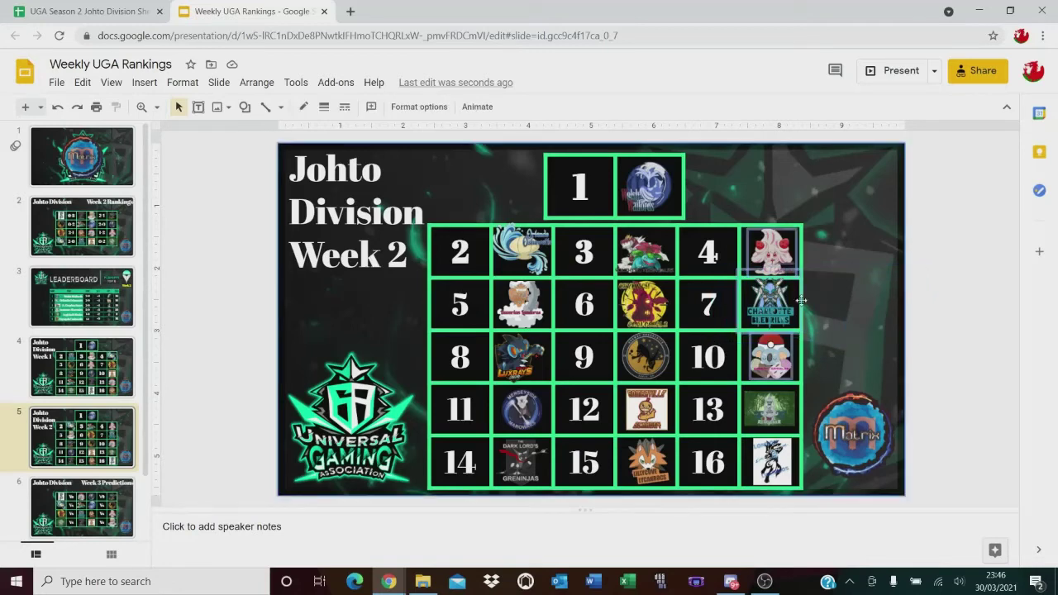
left_click(955, 279)
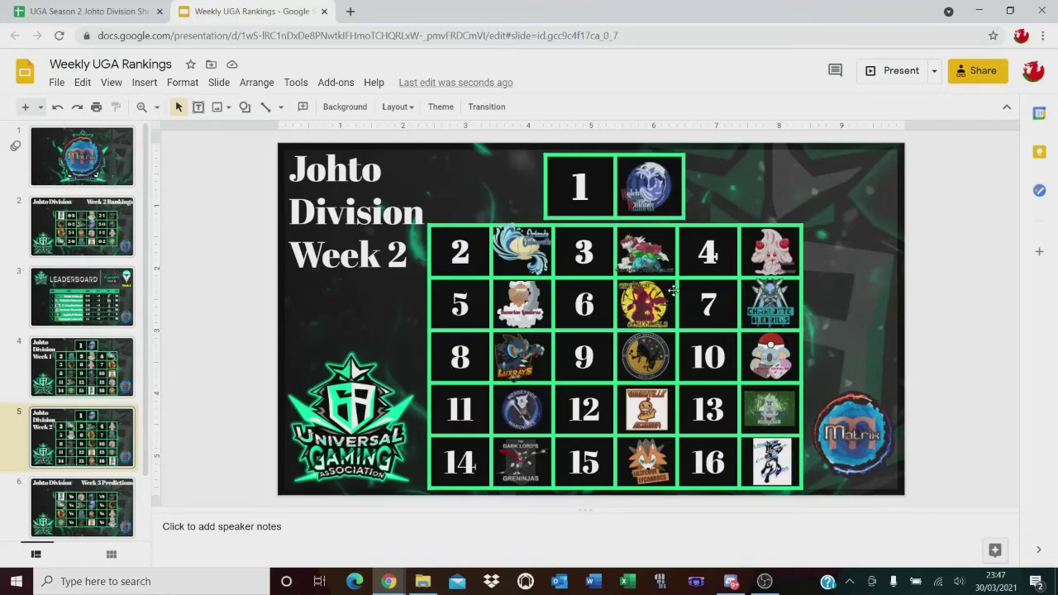
left_click_drag(639, 295, 578, 299)
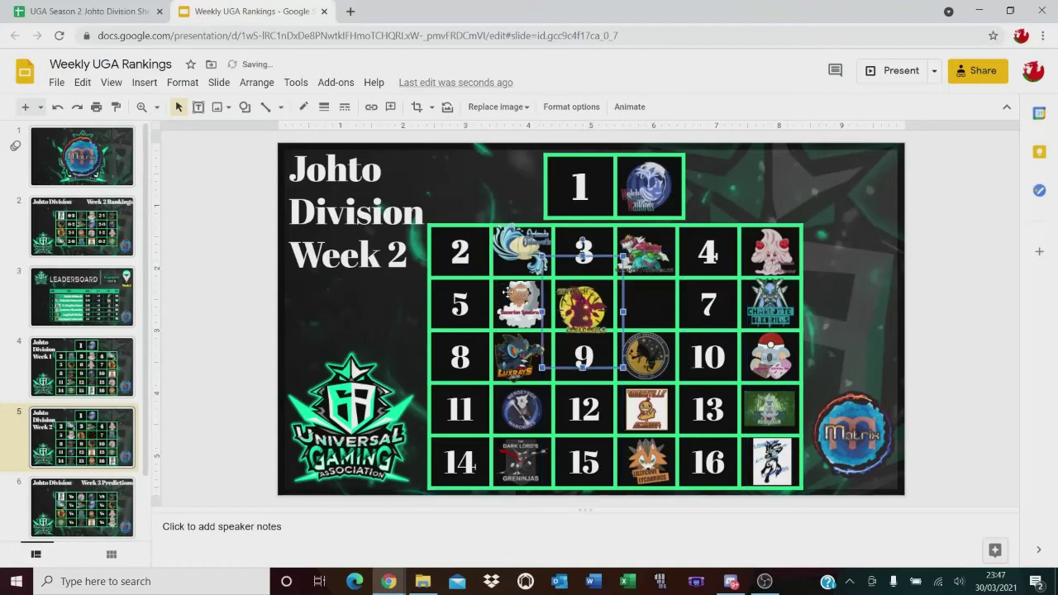
left_click_drag(509, 293, 537, 298)
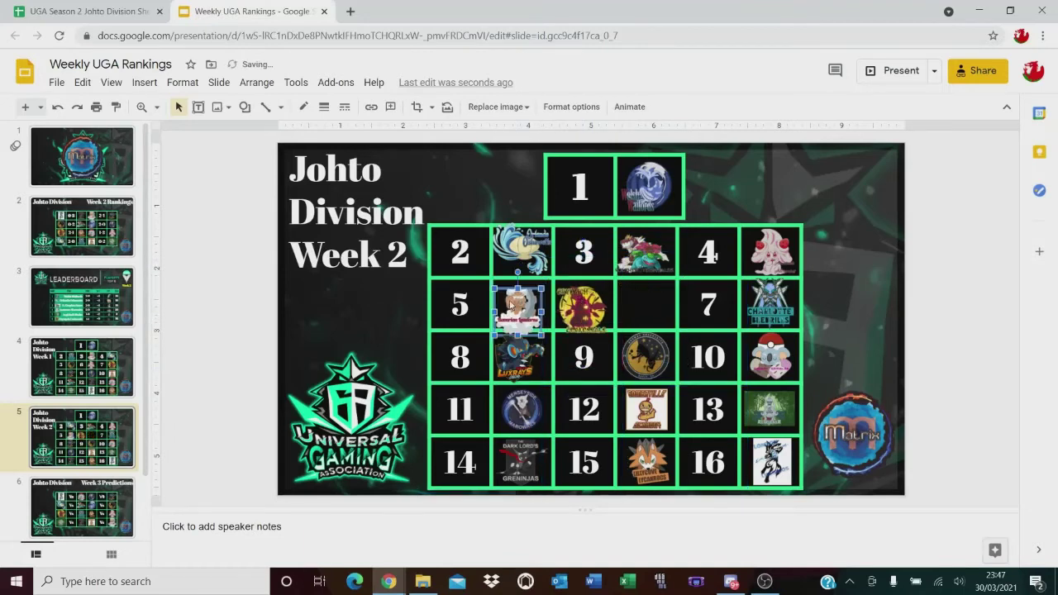
left_click(583, 302)
left_click_drag(641, 305, 634, 306)
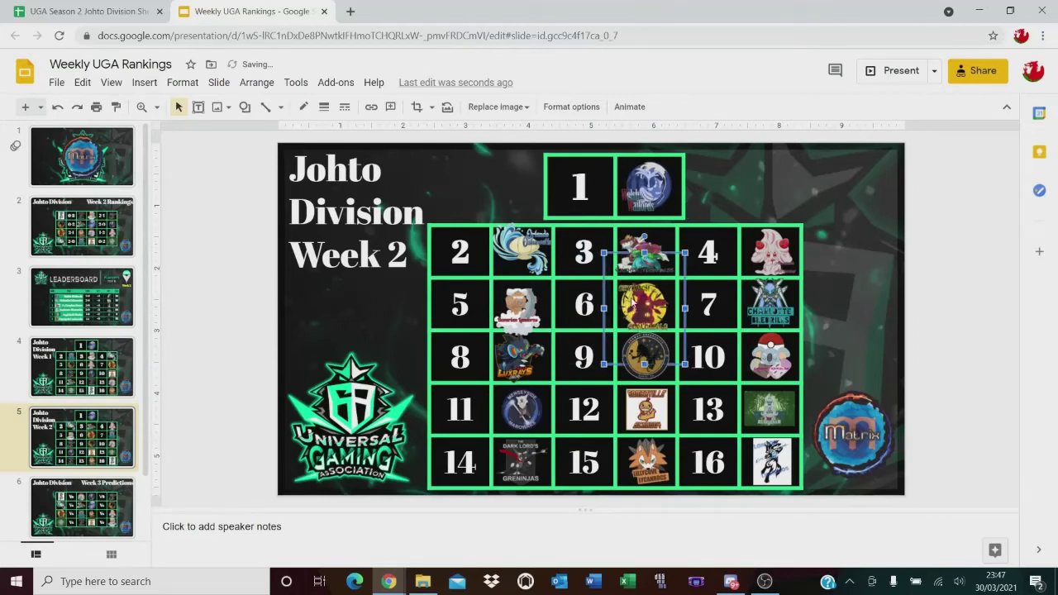
- Swap the logos at ranks 5 and 7, placing the Charlotte Beedrills logo at 5 and the Bavarian Landorus logo at 7
mouse_move(768, 285)
left_mouse_down()
mouse_move(574, 289)
mouse_move(539, 303)
mouse_move(785, 298)
left_mouse_up()
left_click_drag(579, 311, 524, 309)
left_click_drag(259, 264, 237, 351)
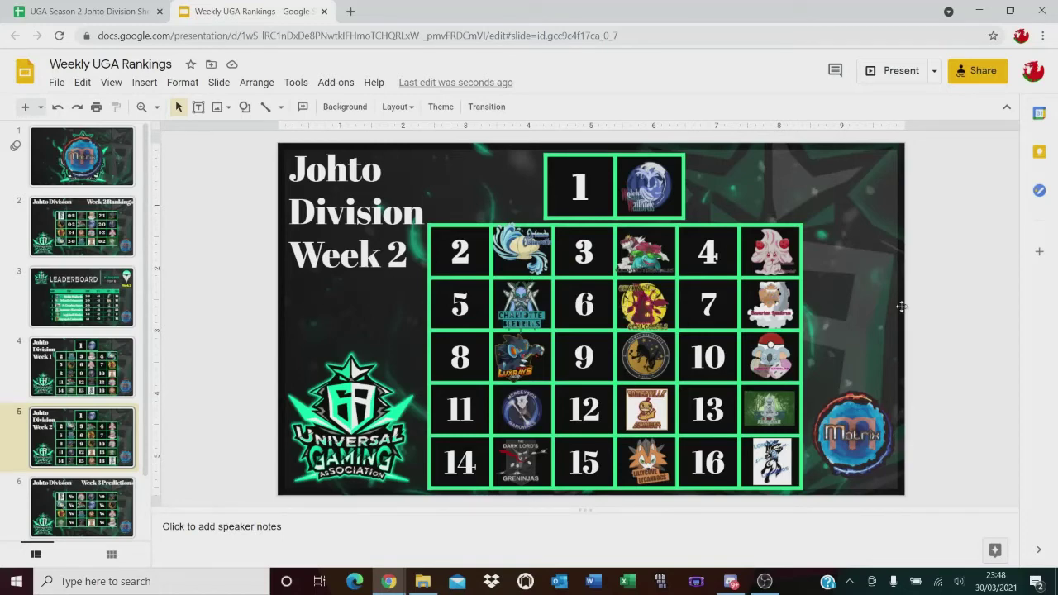
- Review the placement of the Charlotte Beedrills logo at rank 5 and the Amateur Alcremies logo at rank 4
left_click_drag(936, 275, 931, 334)
left_click(516, 311)
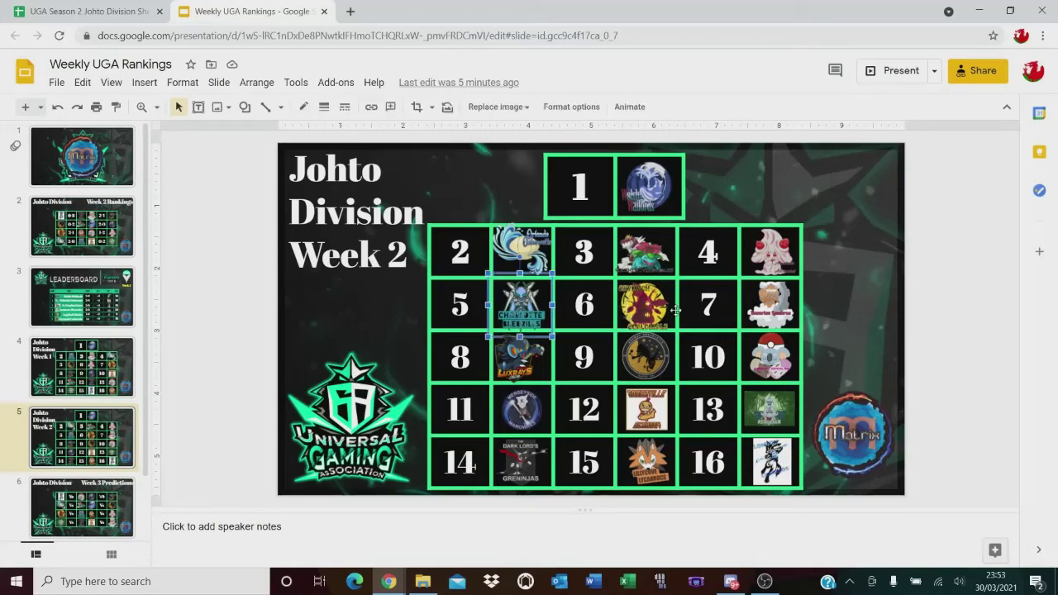
left_click(933, 309)
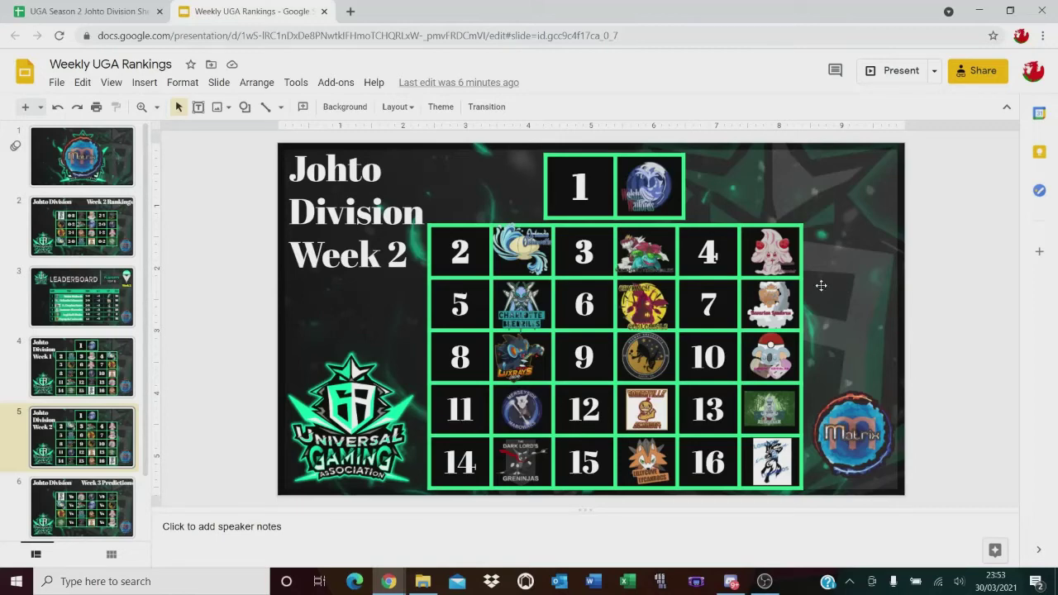
left_click(781, 254)
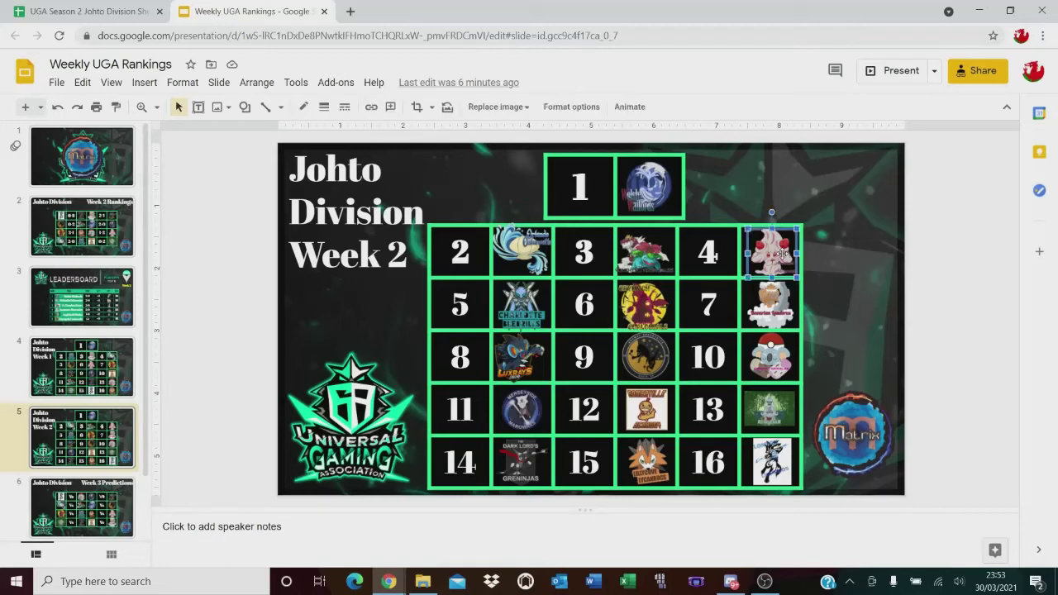
left_click(926, 246)
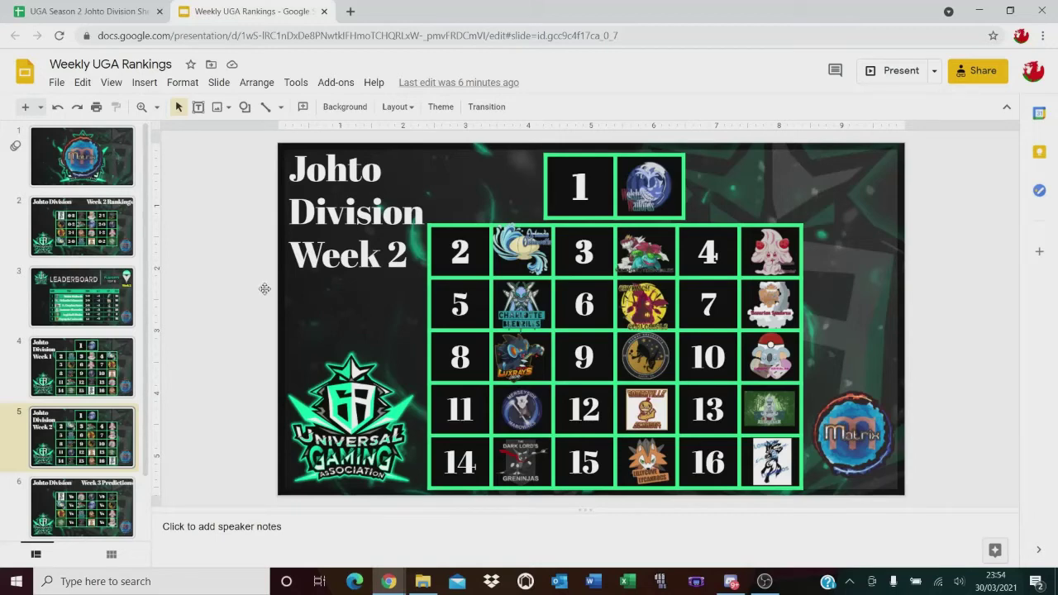
- Check the Playoffs Top 6 leaderboard slide and compare the rank 3 and rank 2 logos on the Week 2 slide
left_click(110, 311)
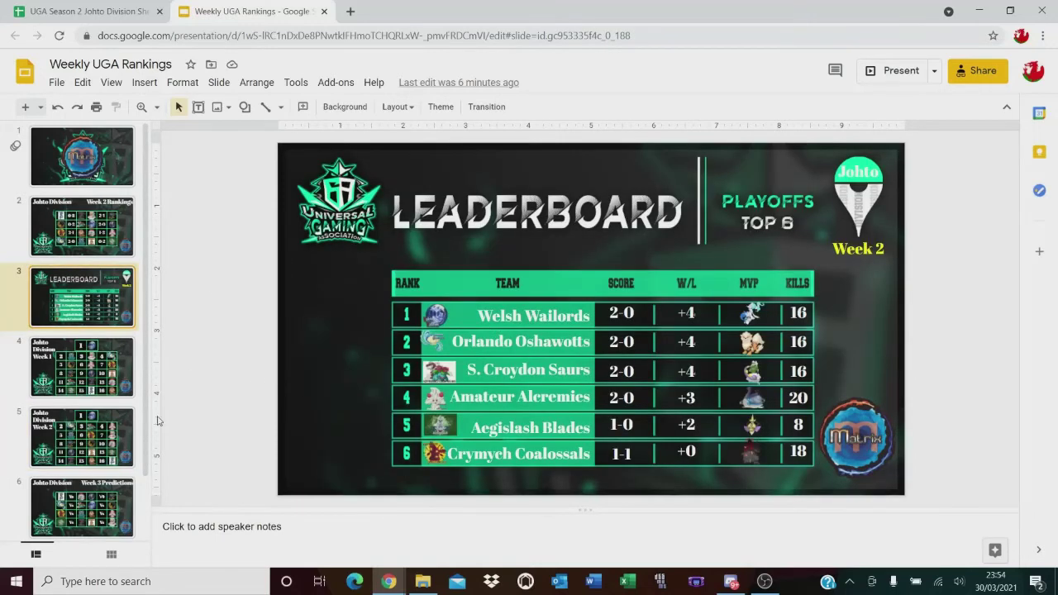
left_click(66, 447)
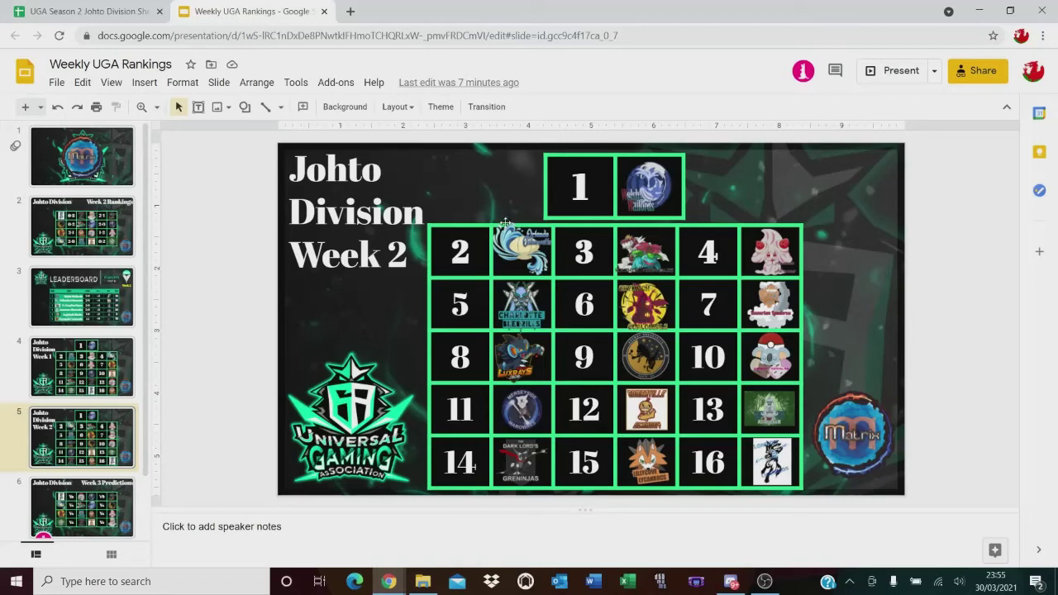
left_click(642, 243)
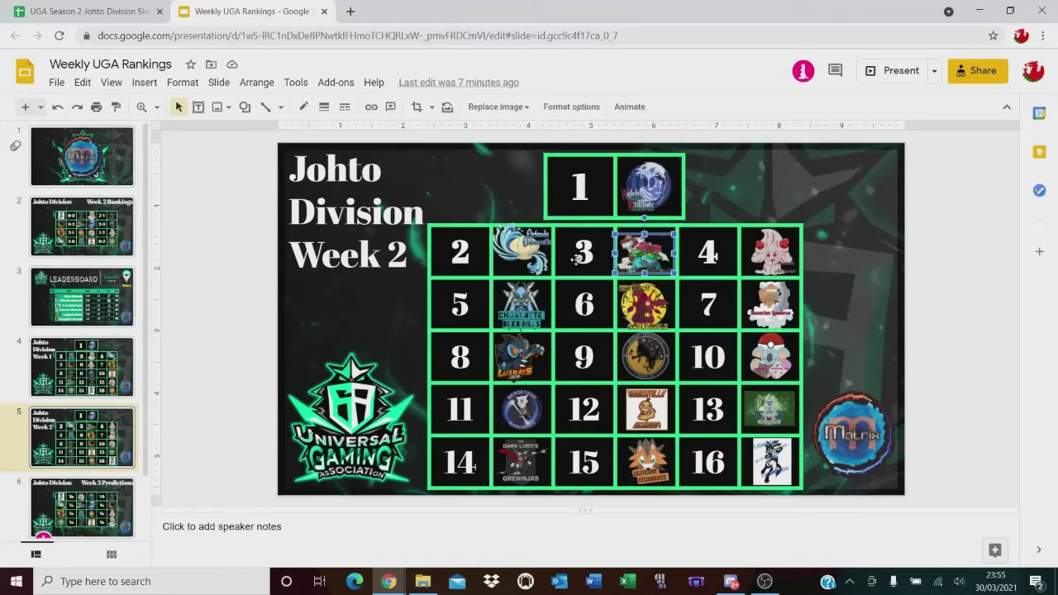
left_click(511, 254)
left_click(259, 242)
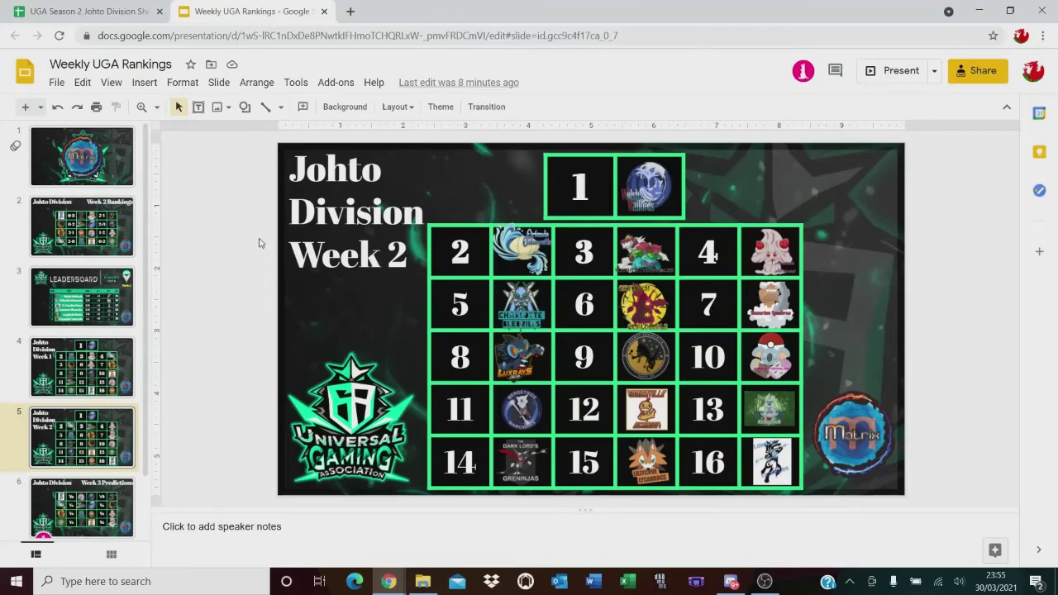
- Review the placement of the round gold logo at rank 9 and the Welsh Wailords logo at rank 1
left_click(645, 355)
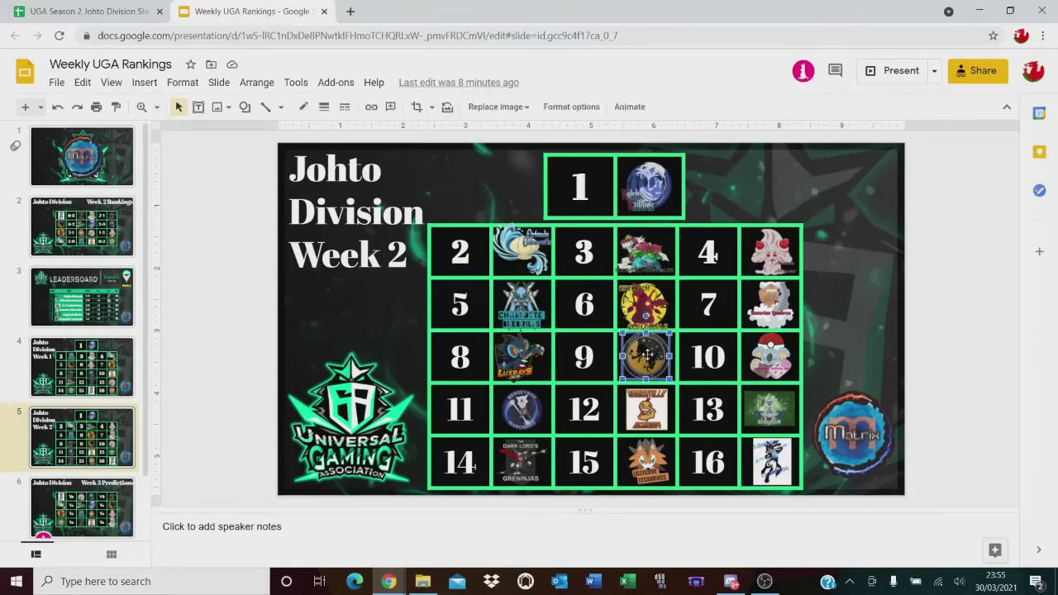
left_click(219, 284)
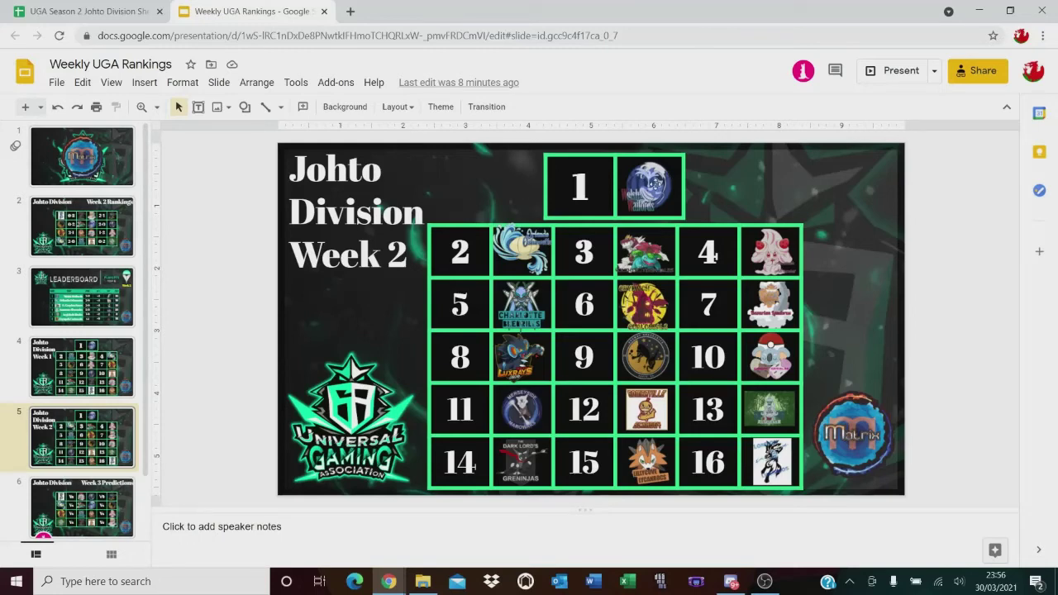
left_click(654, 183)
left_click(955, 214)
mouse_move(583, 140)
left_mouse_down()
mouse_move(691, 203)
mouse_move(618, 154)
mouse_move(590, 149)
left_mouse_up()
left_click(936, 195)
- Compare the Johto Division Week 1 and Week 2 ranking slides to examine how each team's position changed
left_click(107, 370)
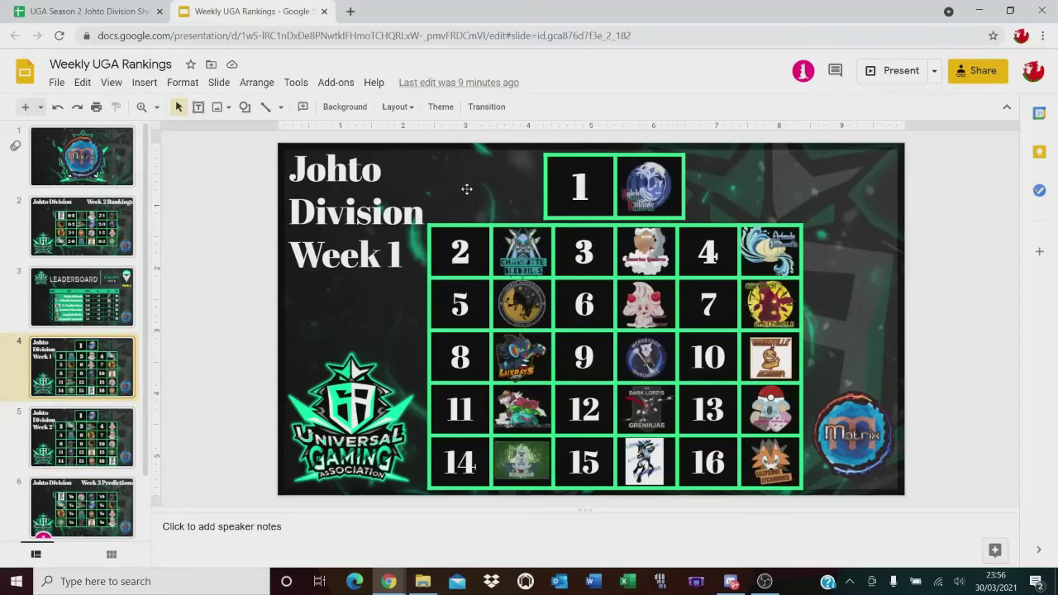
left_click(111, 424)
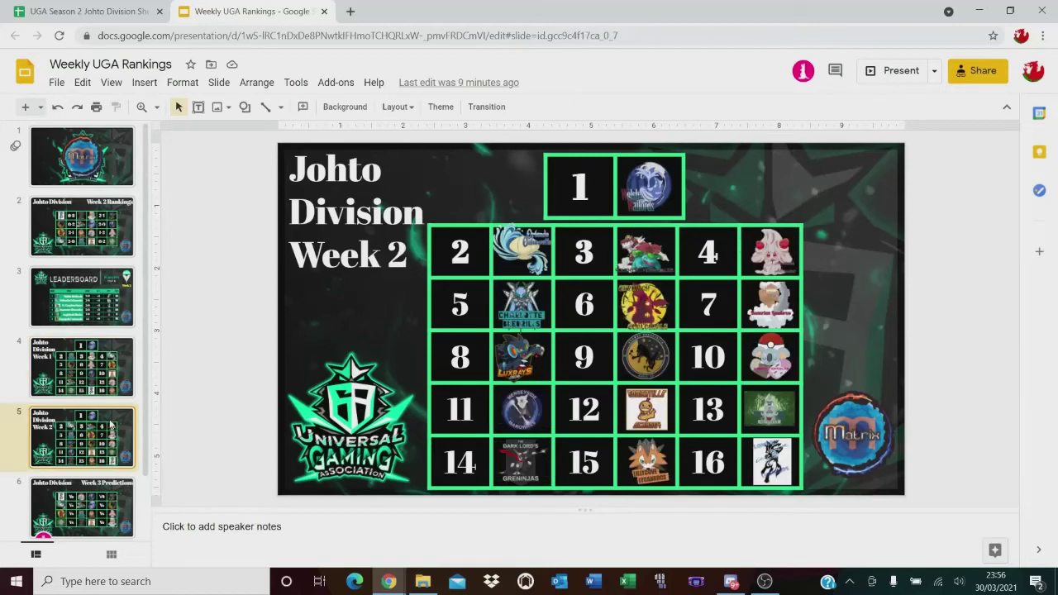
left_click(109, 361)
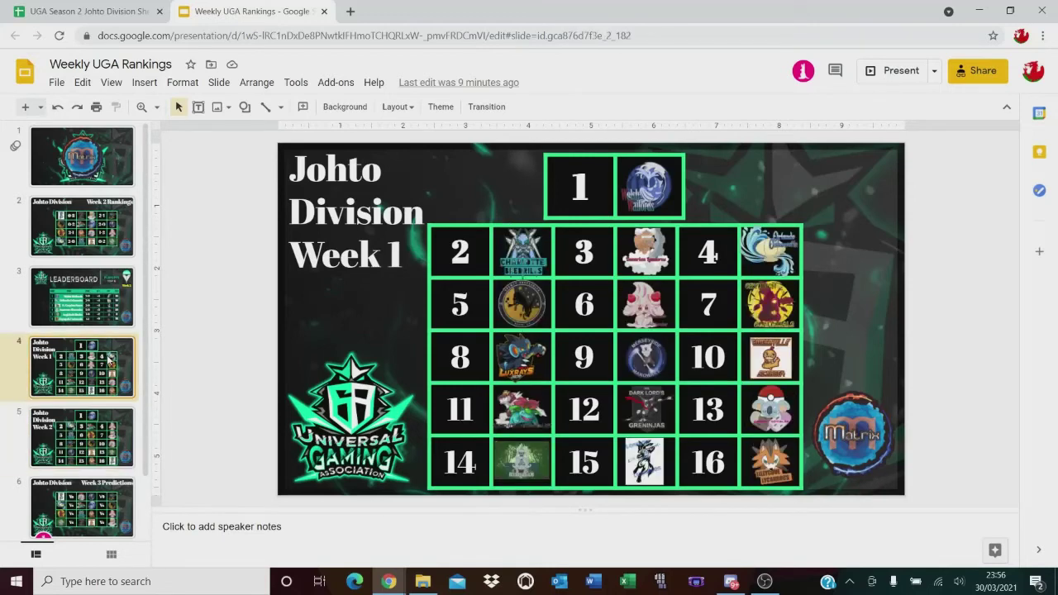
left_click(99, 432)
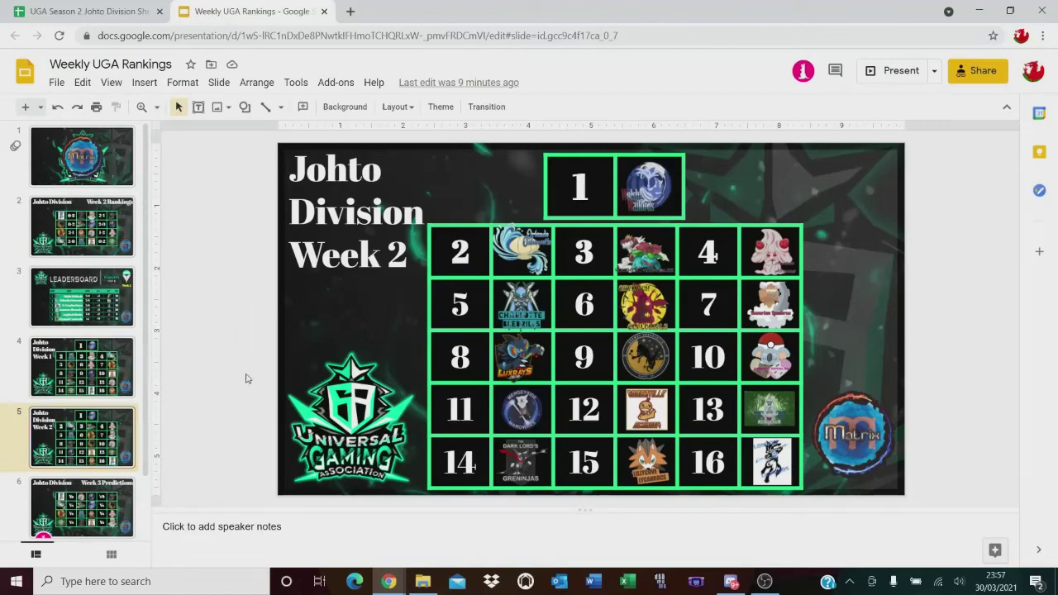
left_click(89, 380)
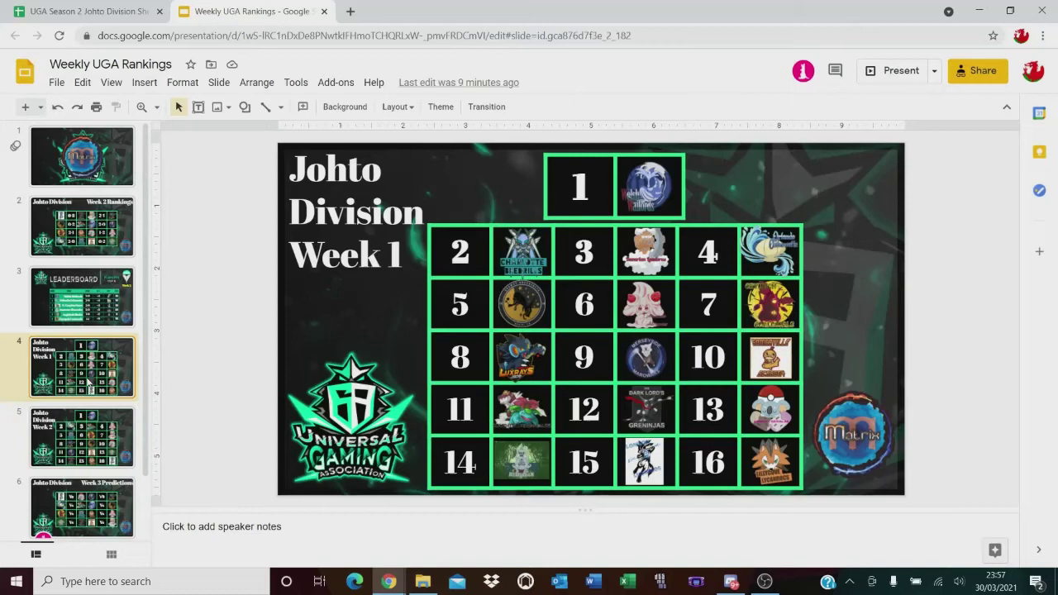
left_click(97, 426)
left_click(120, 380)
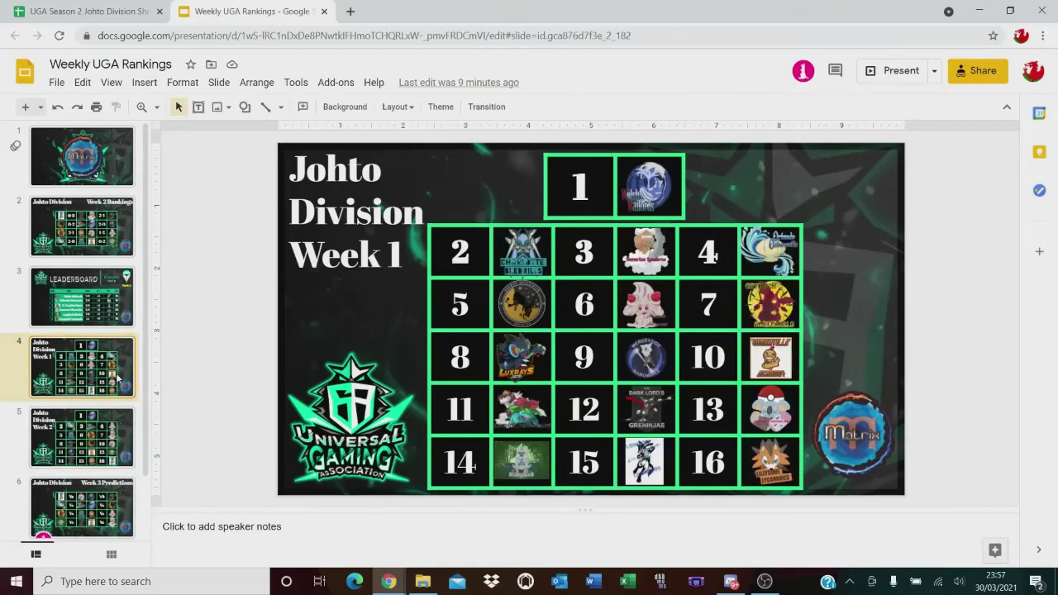
left_click(110, 429)
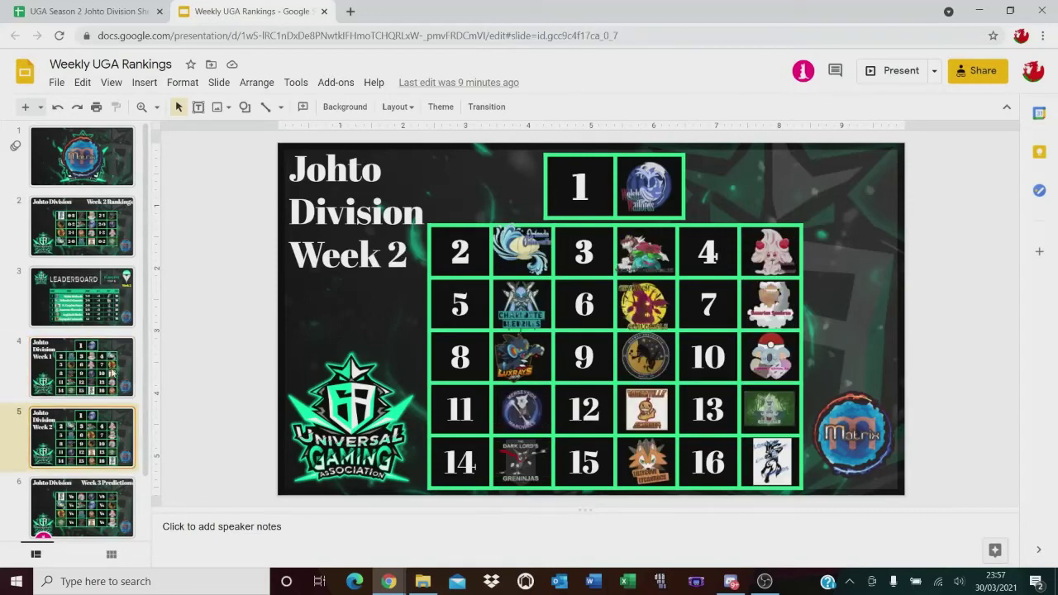
left_click(112, 373)
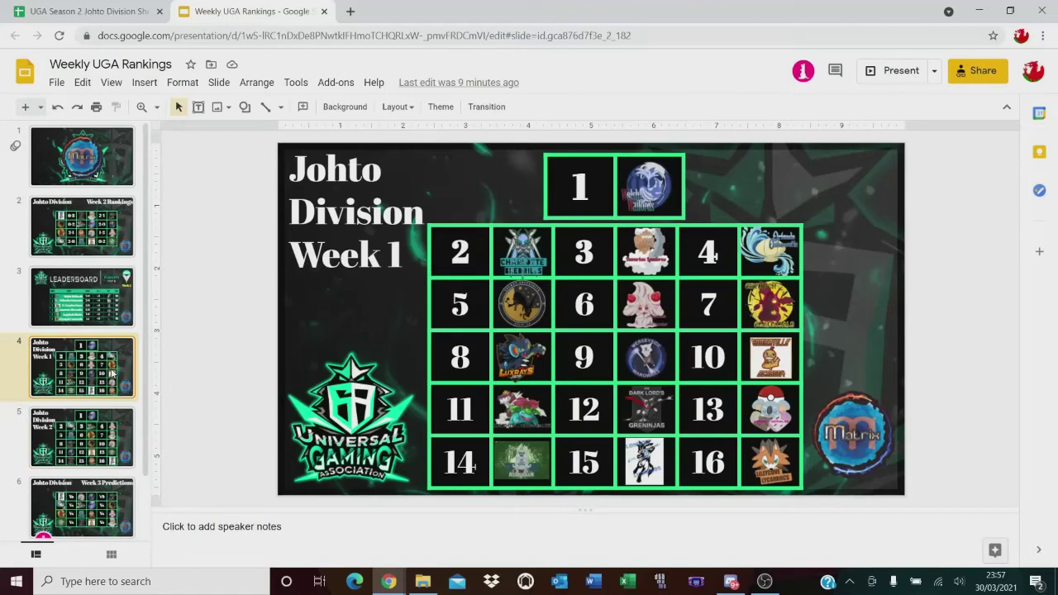
left_click(110, 446)
left_click(105, 386)
left_click(118, 457)
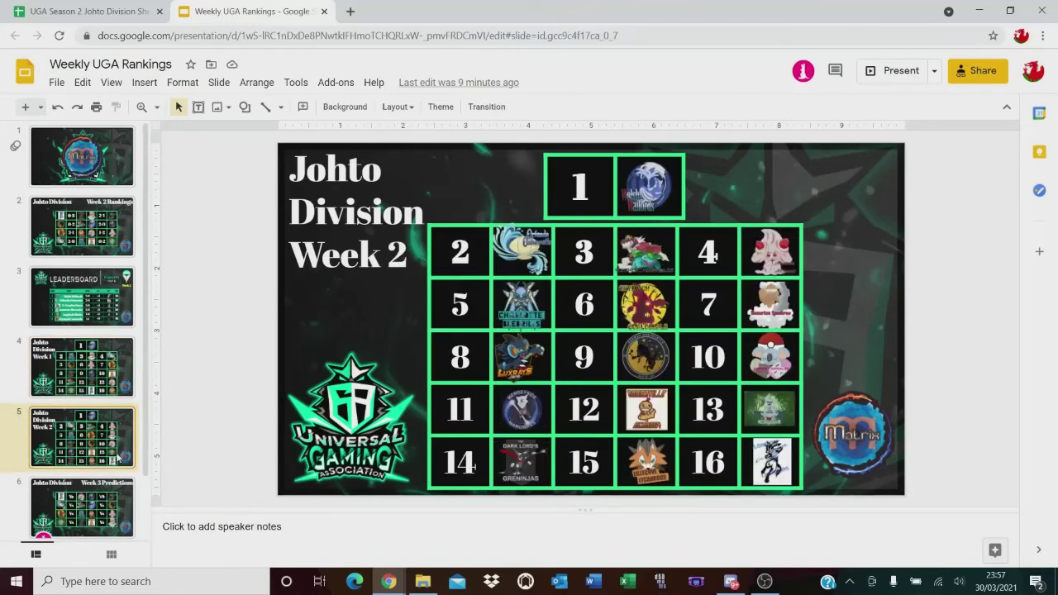
left_click(116, 376)
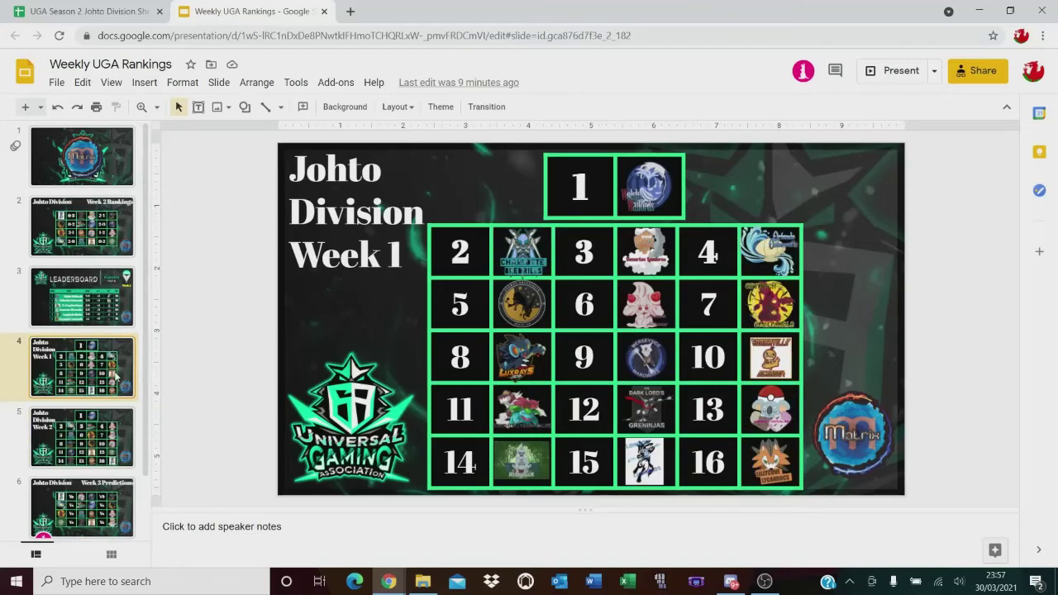
left_click(98, 441)
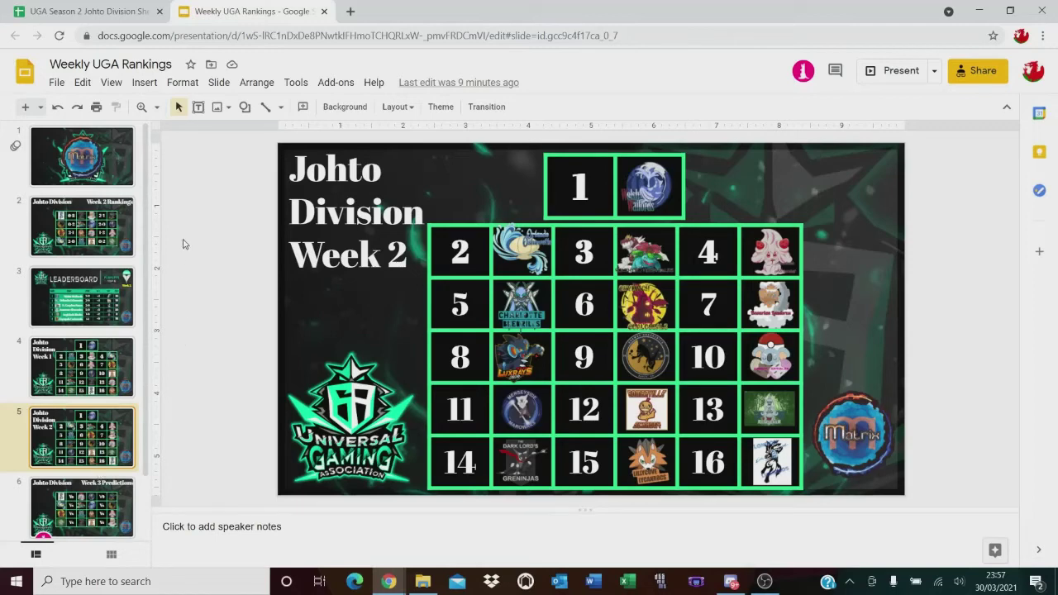
left_click_drag(191, 197, 229, 321)
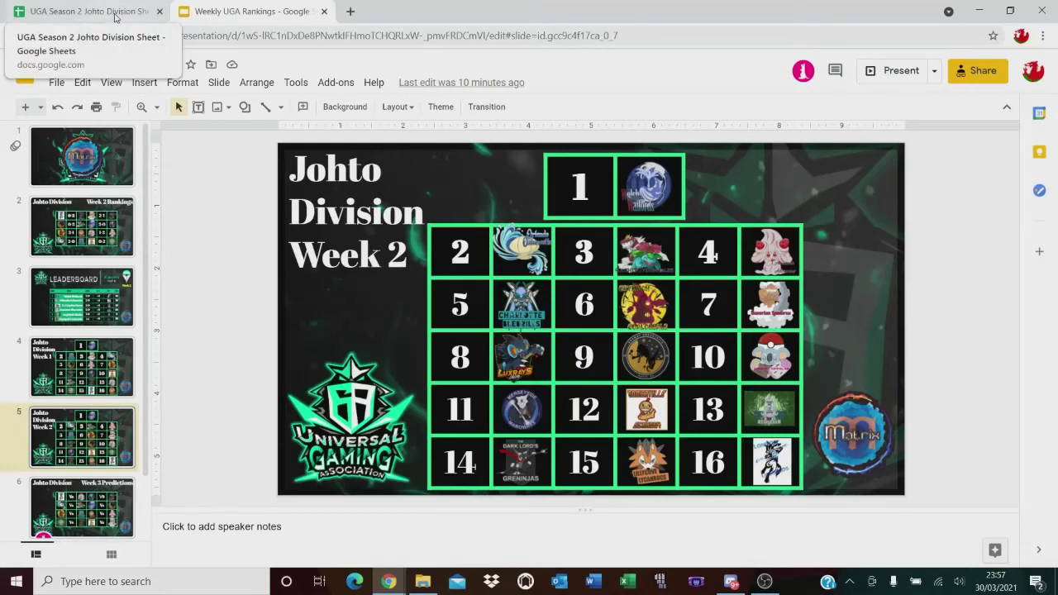
left_click_drag(216, 180, 218, 346)
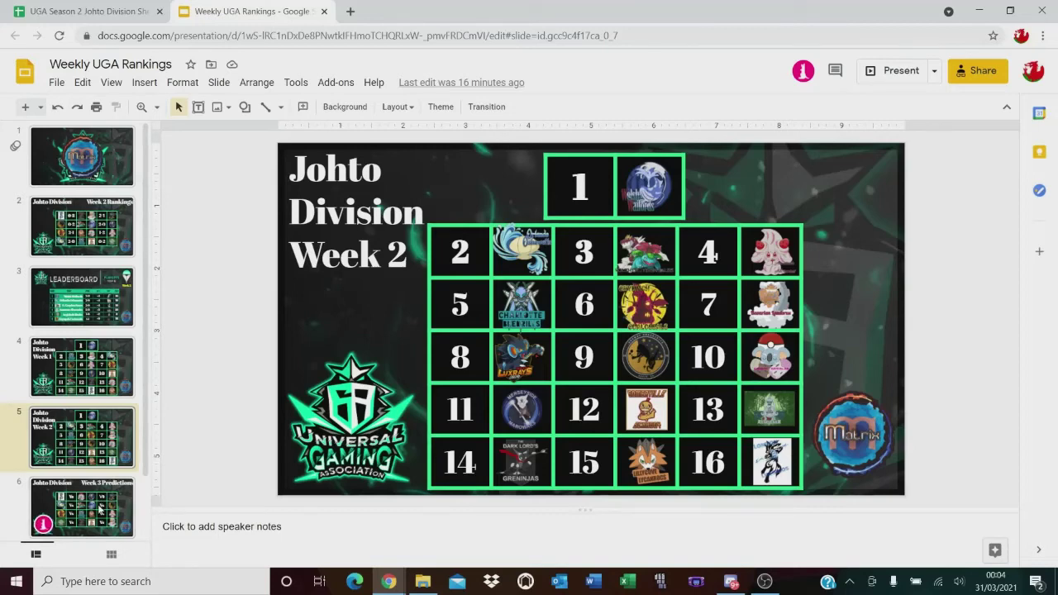
- View the Week 3 Predictions slide and bring up the Open Prep Sheet in the UGA Season 2 Johto Division Sheet
left_click(99, 510)
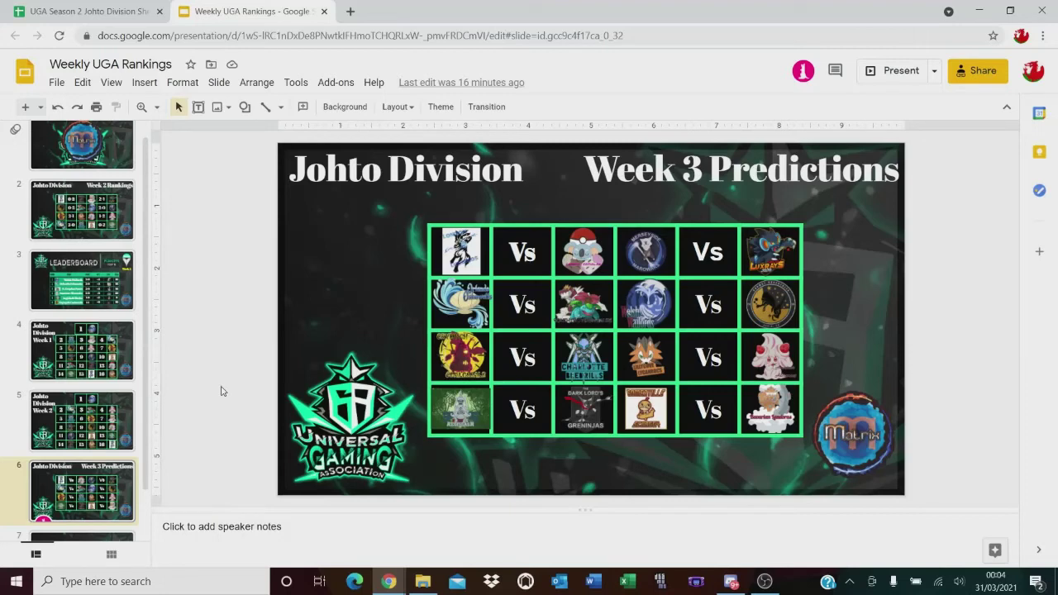
left_click(122, 12)
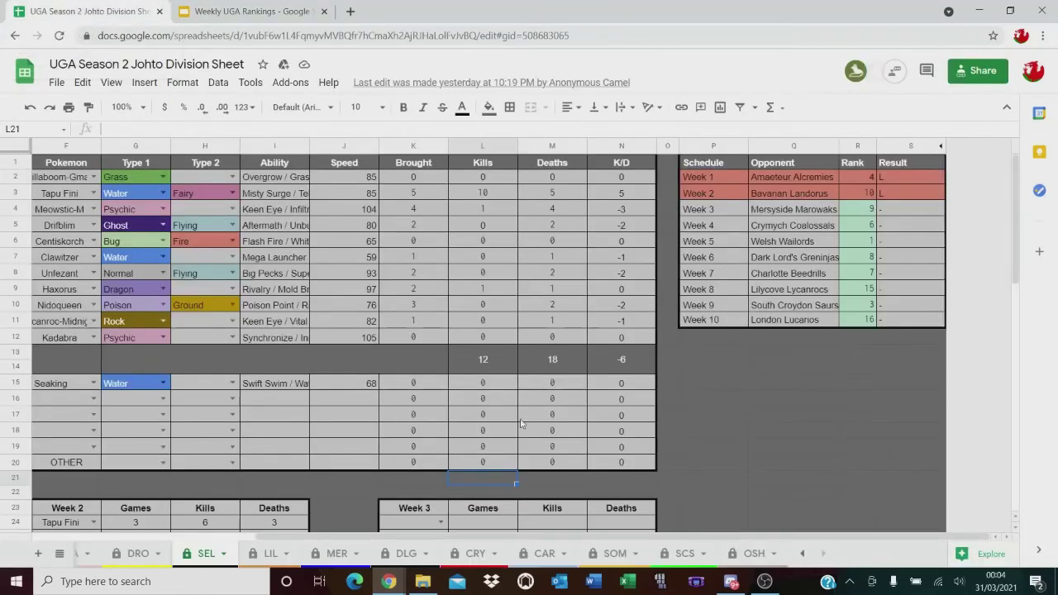
left_click(799, 554)
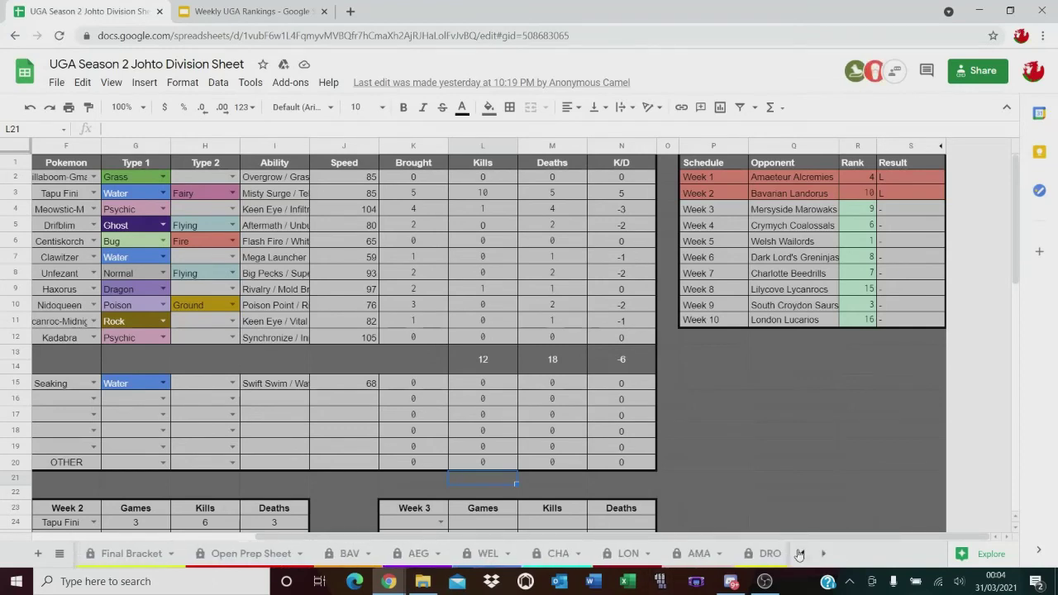
left_click(239, 554)
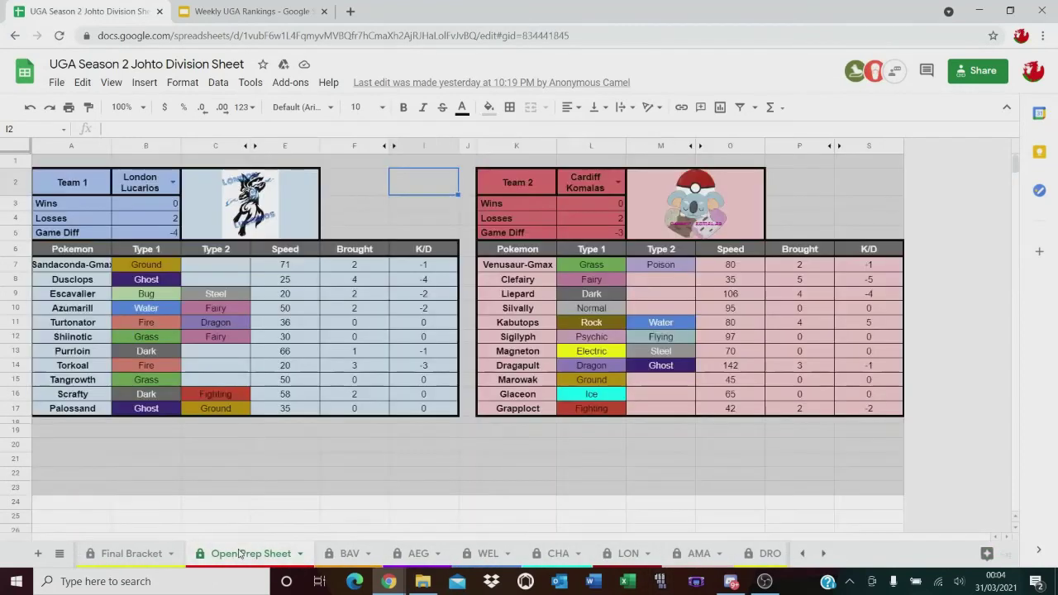
left_click(253, 434)
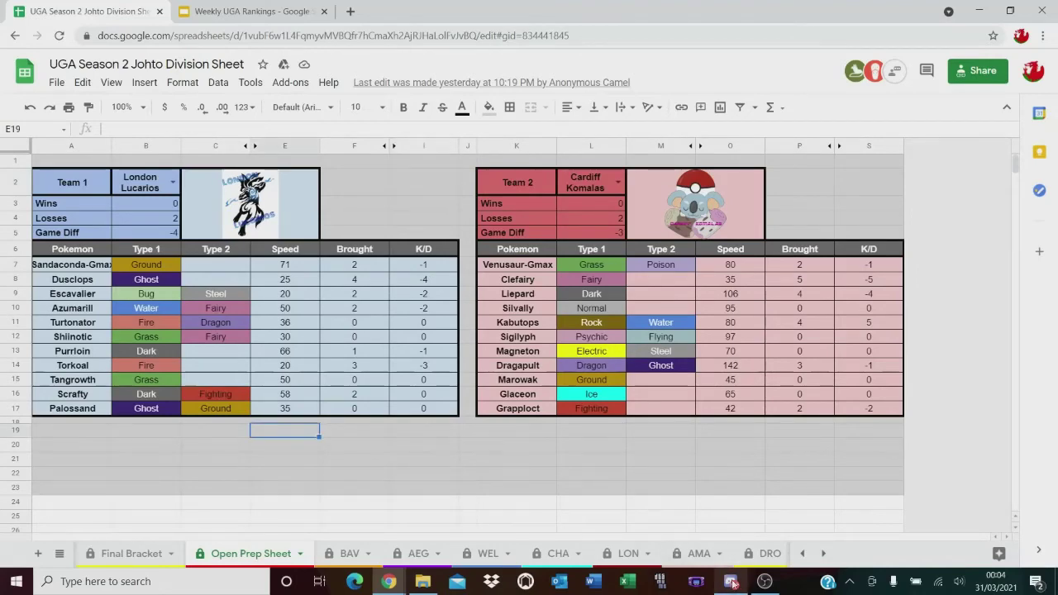
- Switch to the Whale Song voice channel window in Discord
mouse_move(732, 582)
left_click(712, 513)
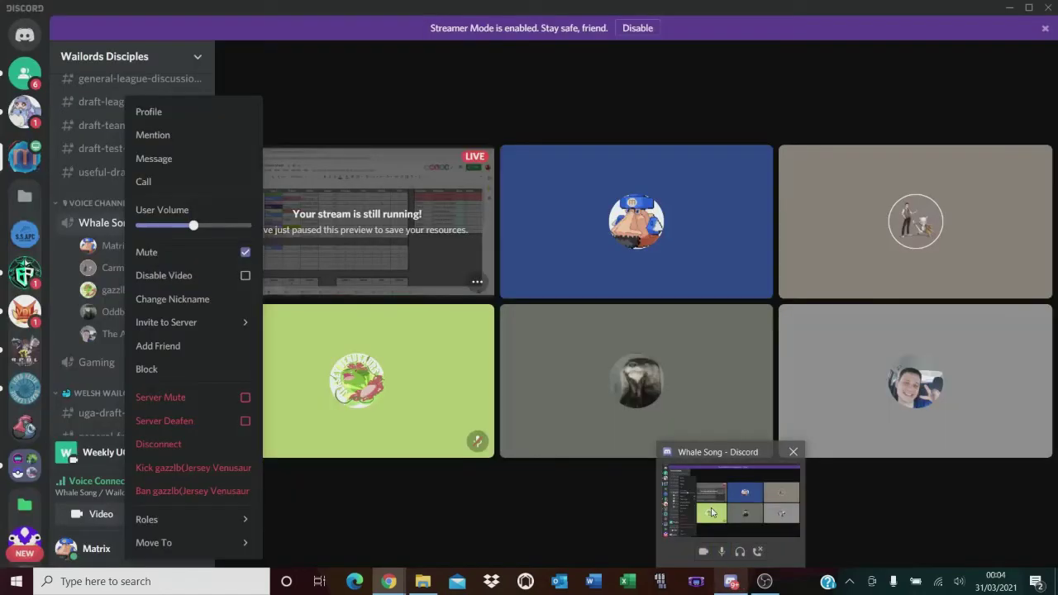
- Return to the Open Prep Sheet, check the Whale Song voice channel in Discord, and come back to the sheet
key("alt+Tab")
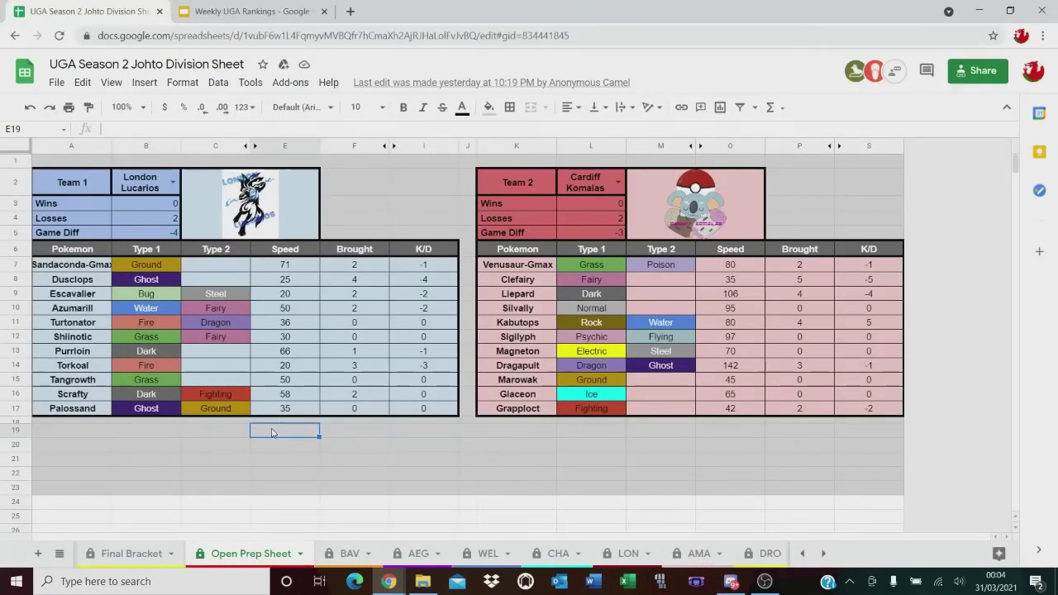
left_click(217, 434)
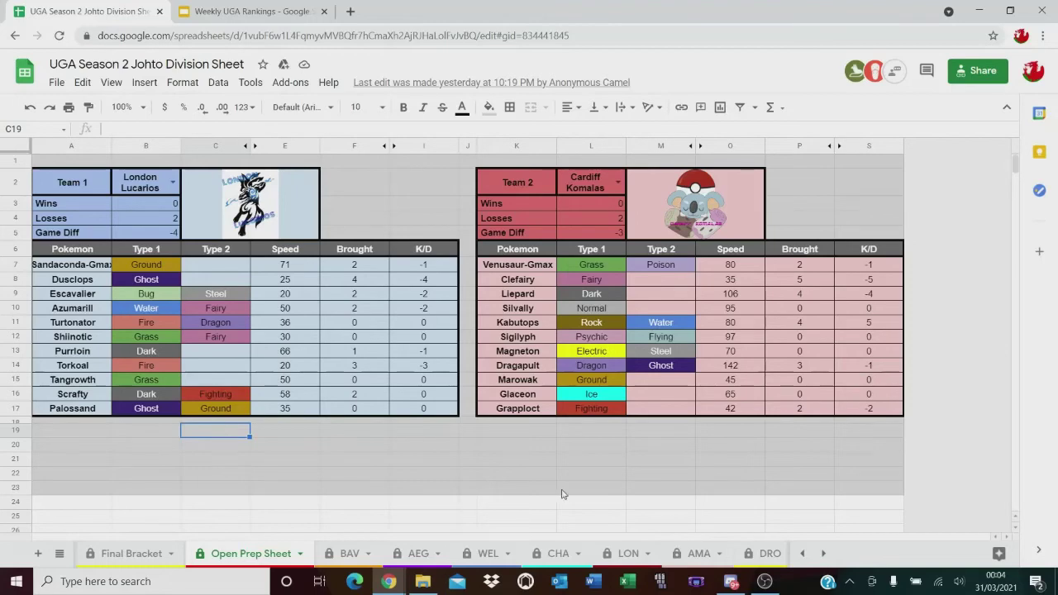
left_click(762, 582)
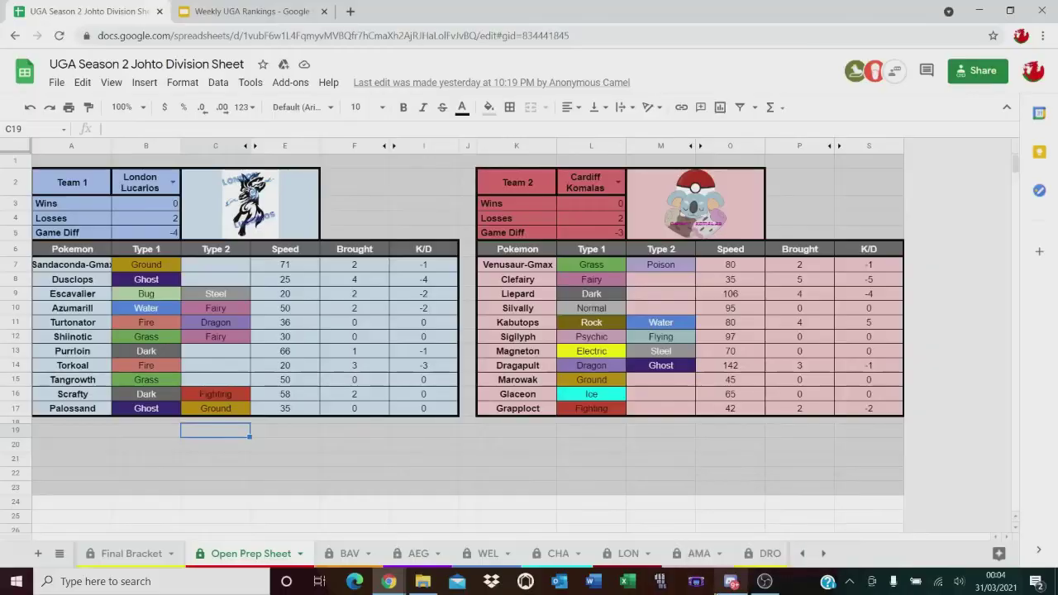
left_click(731, 581)
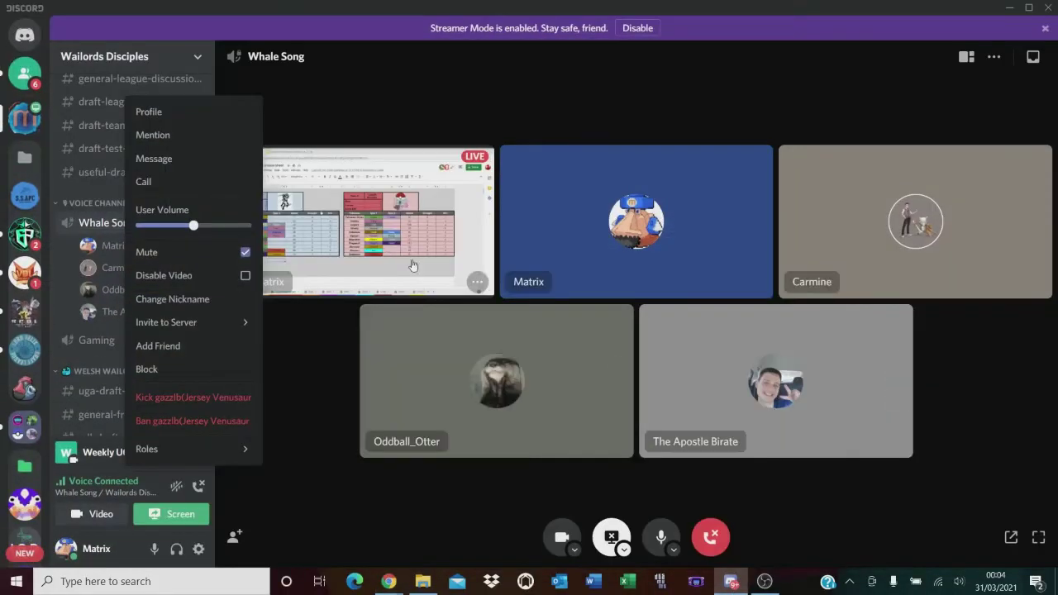
left_click(724, 584)
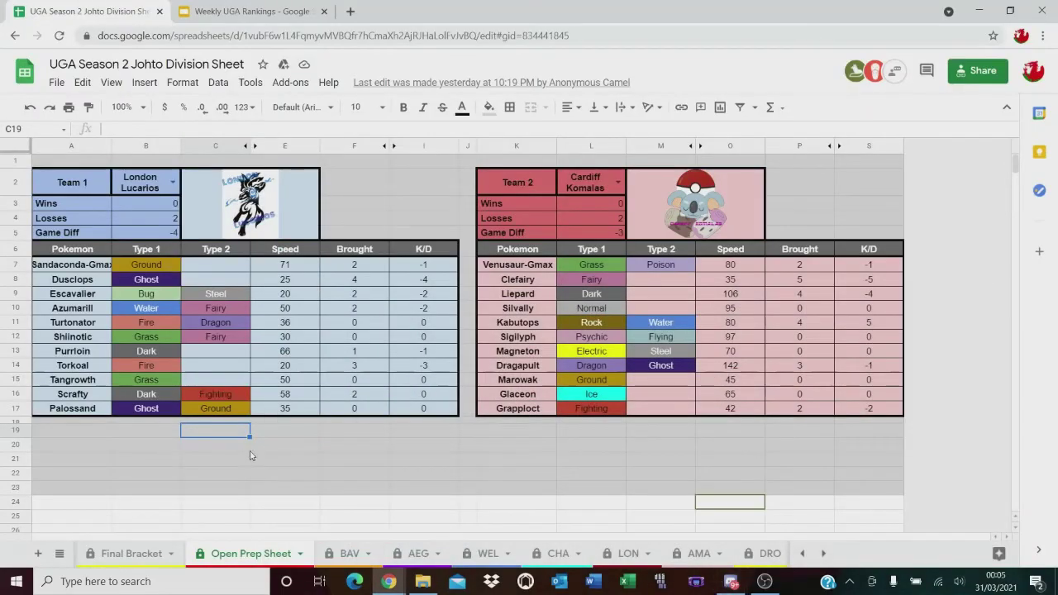
- Examine the London Lucarios and Cardiff Komalas rosters, comparing their types, speeds and K/D records
left_click(166, 436)
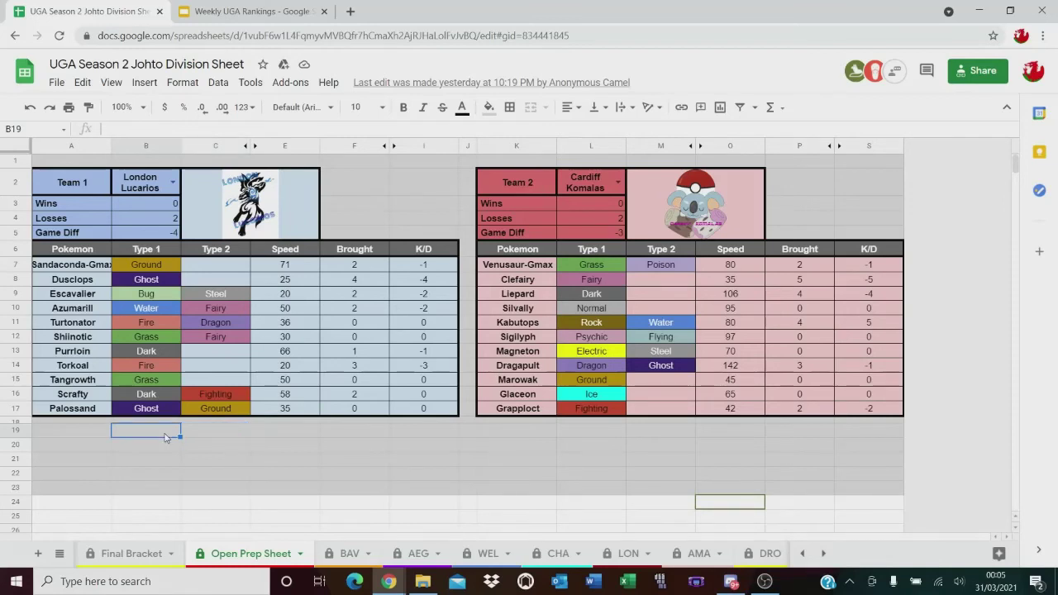
left_click(217, 440)
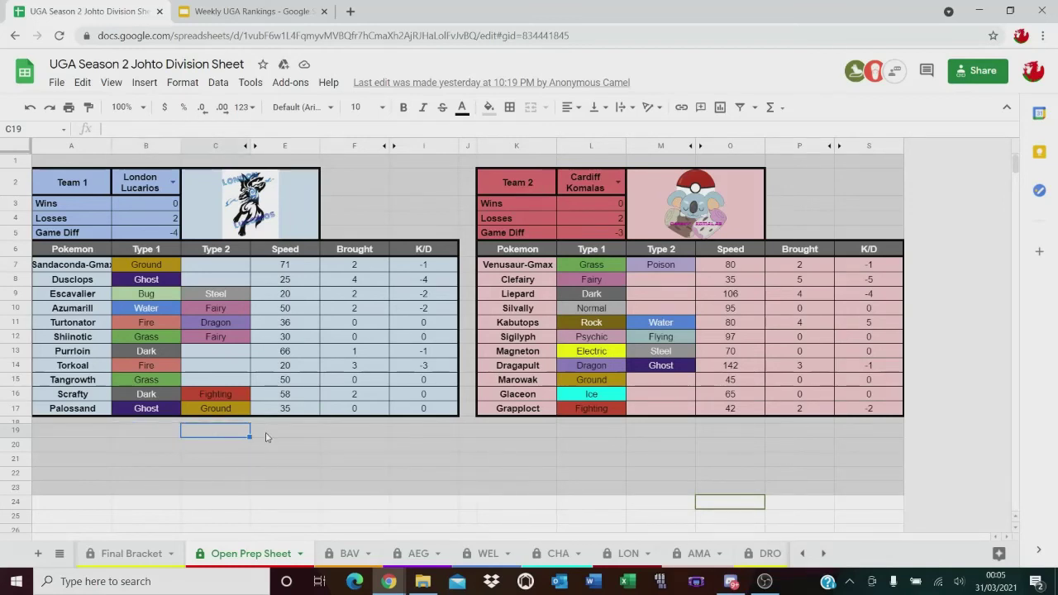
left_click(269, 437)
left_click(282, 449)
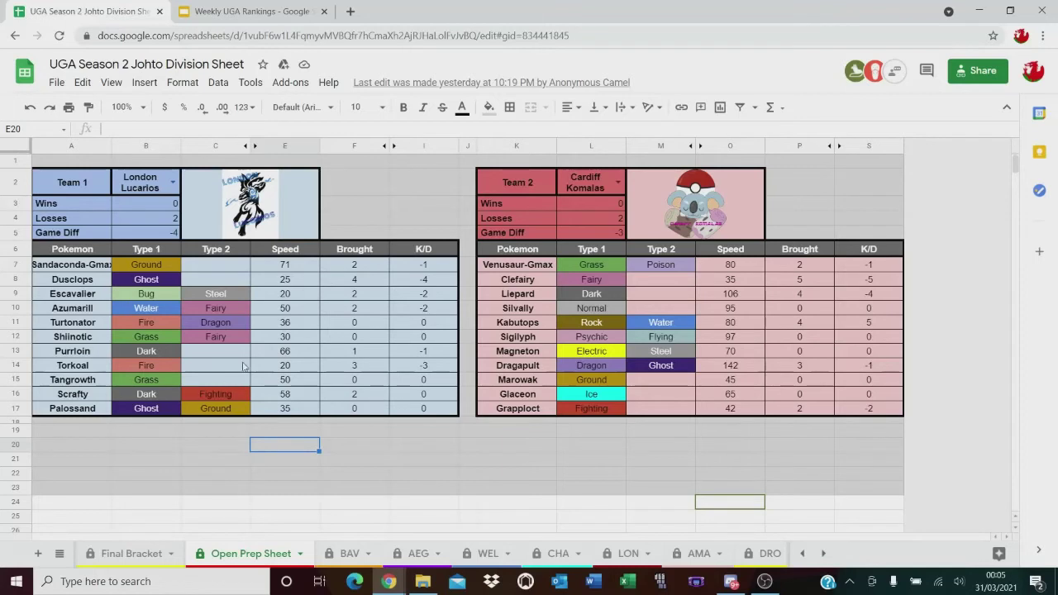
left_click(333, 446)
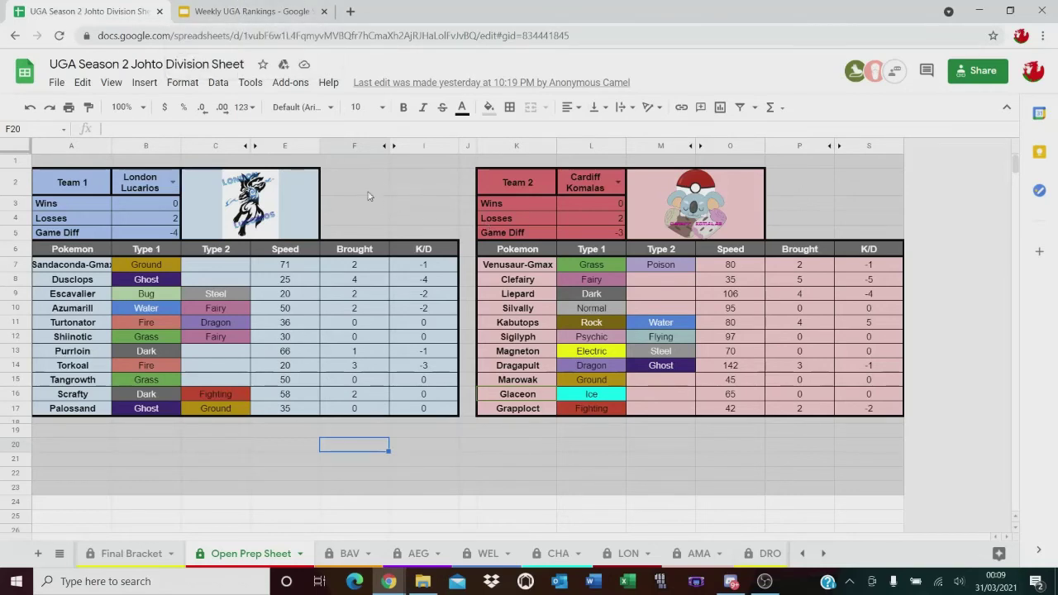
- Check the next matchup on the Week 3 Predictions slide and return to the Open Prep Sheet
left_click(245, 14)
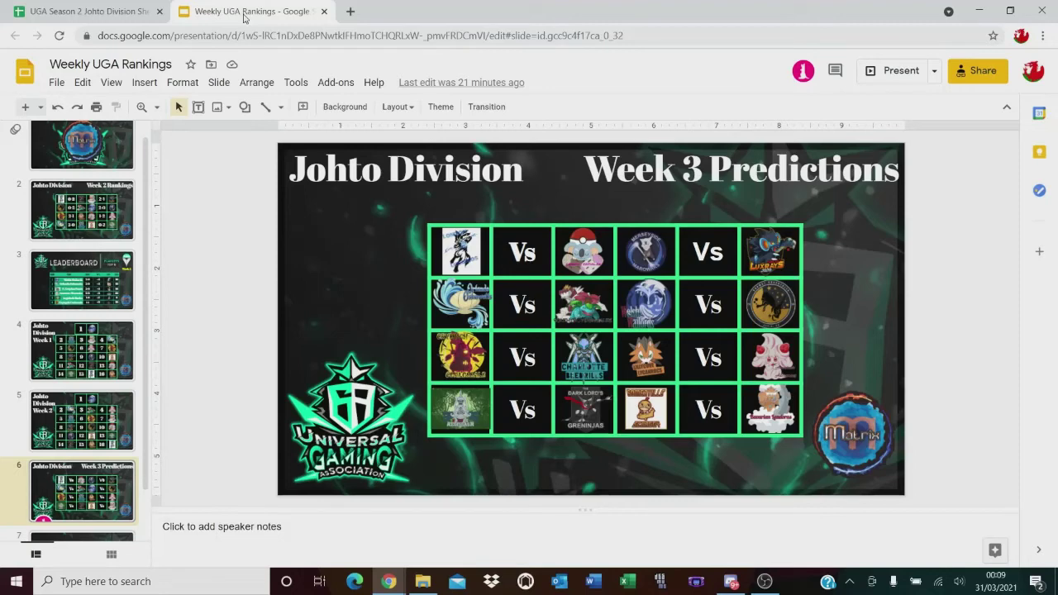
left_click(72, 11)
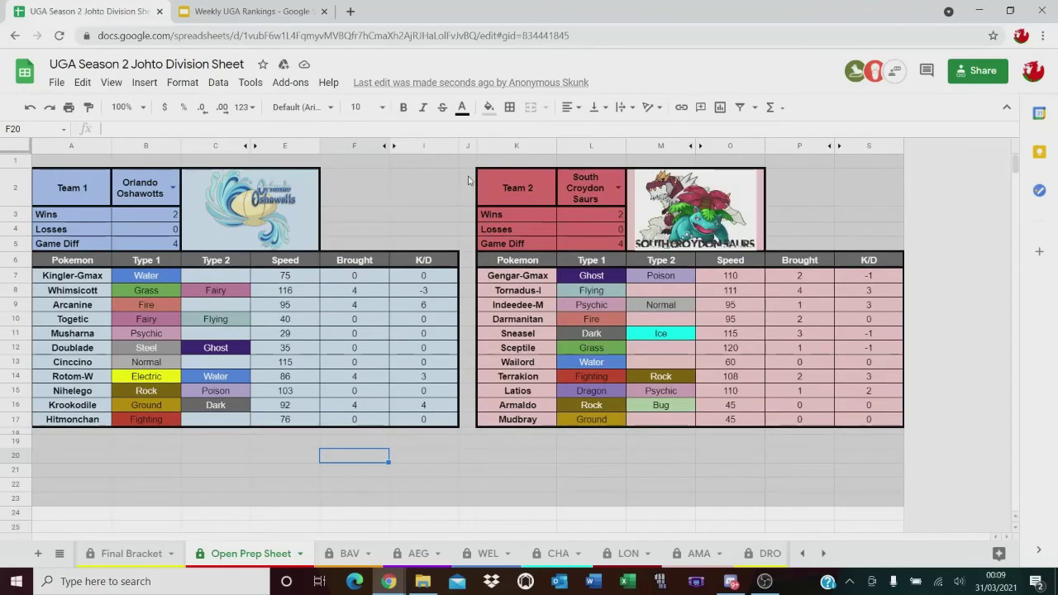
left_click(762, 582)
left_click(759, 585)
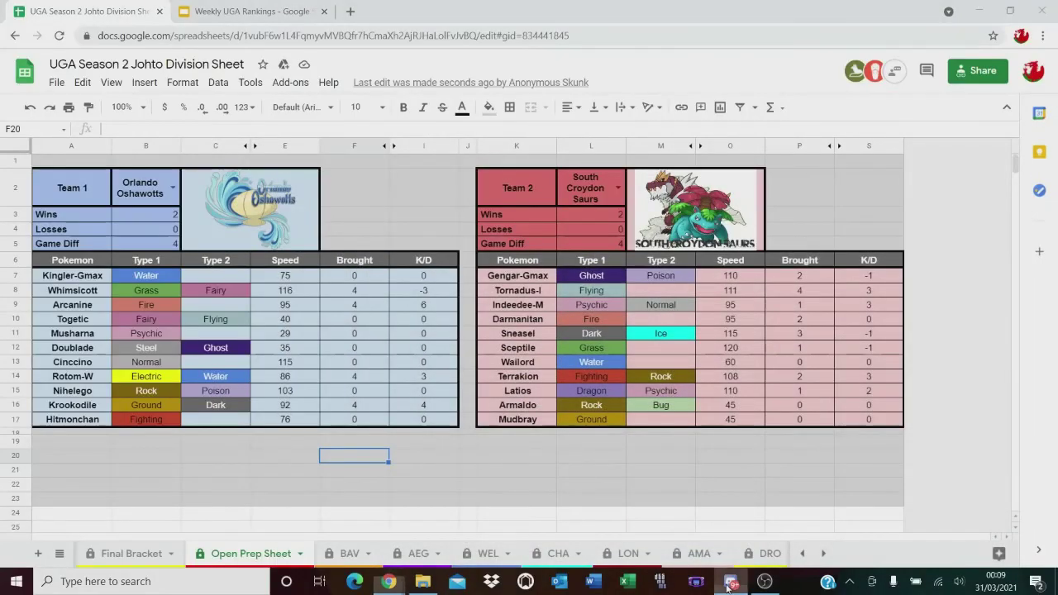
left_click(731, 582)
left_click(729, 584)
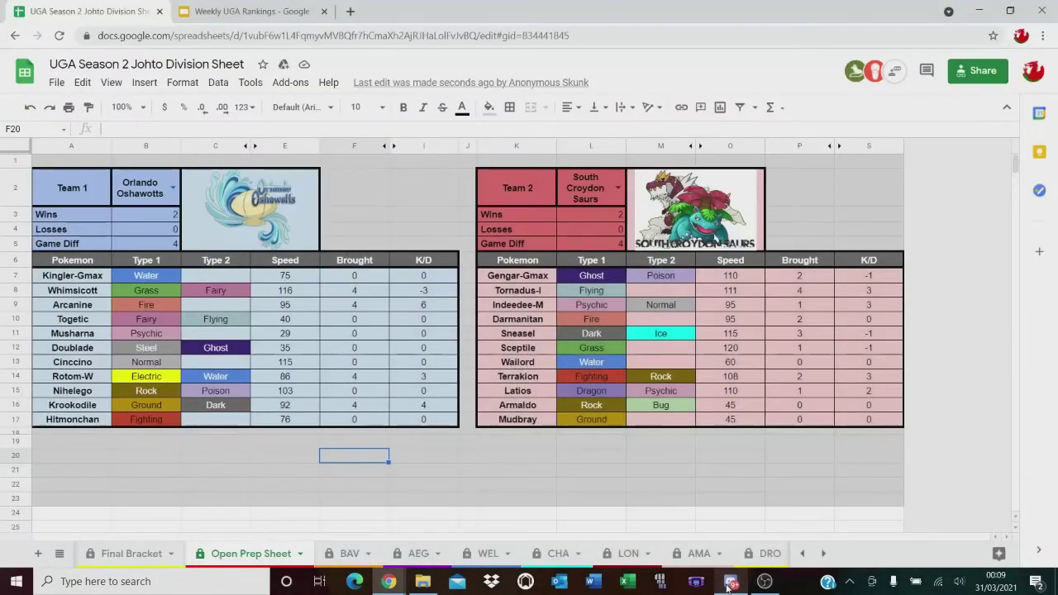
- Examine the Orlando Oshawotts and South Croydon Saurs rosters, comparing their types, speeds and K/D records
left_click(349, 444)
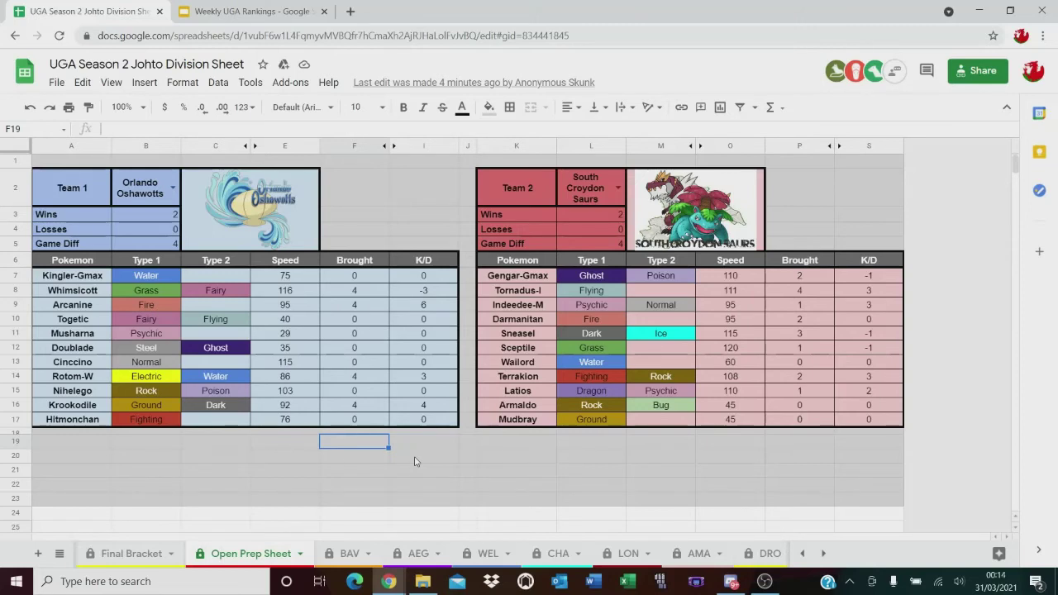
left_click(467, 244)
left_click(470, 445)
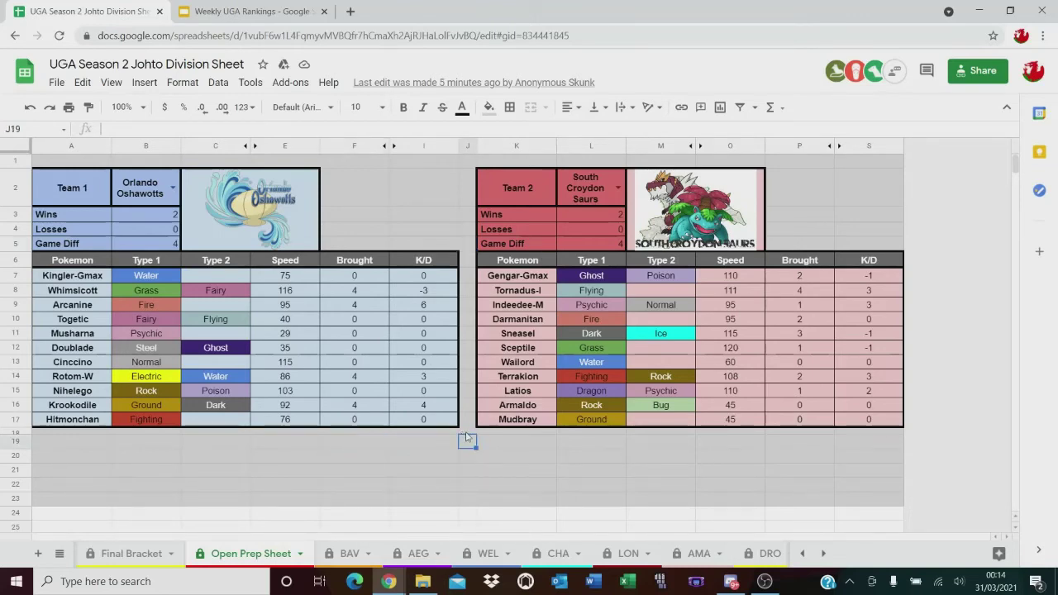
left_click(466, 431)
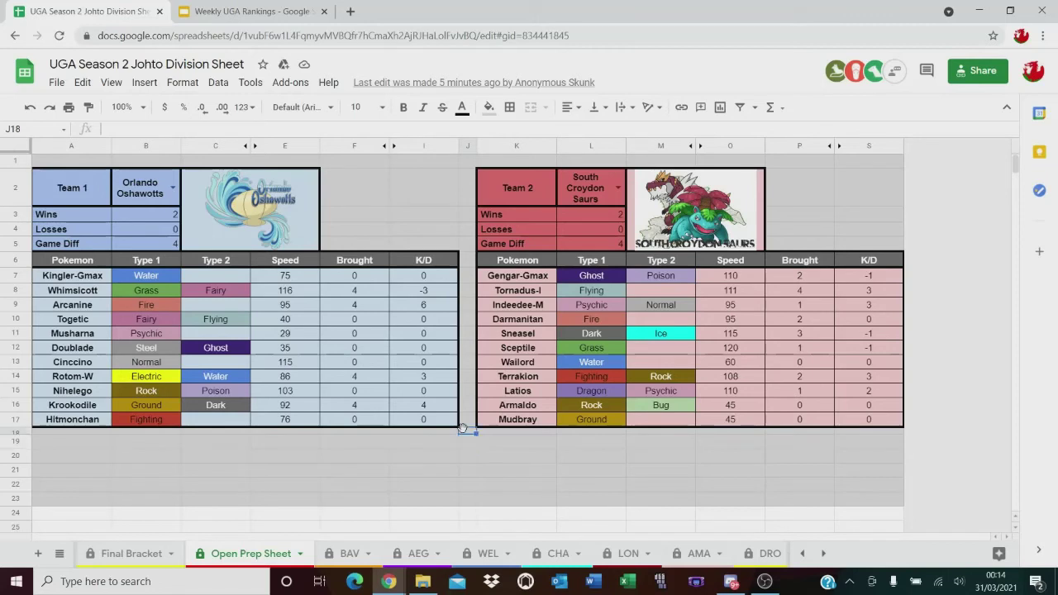
left_click(467, 243)
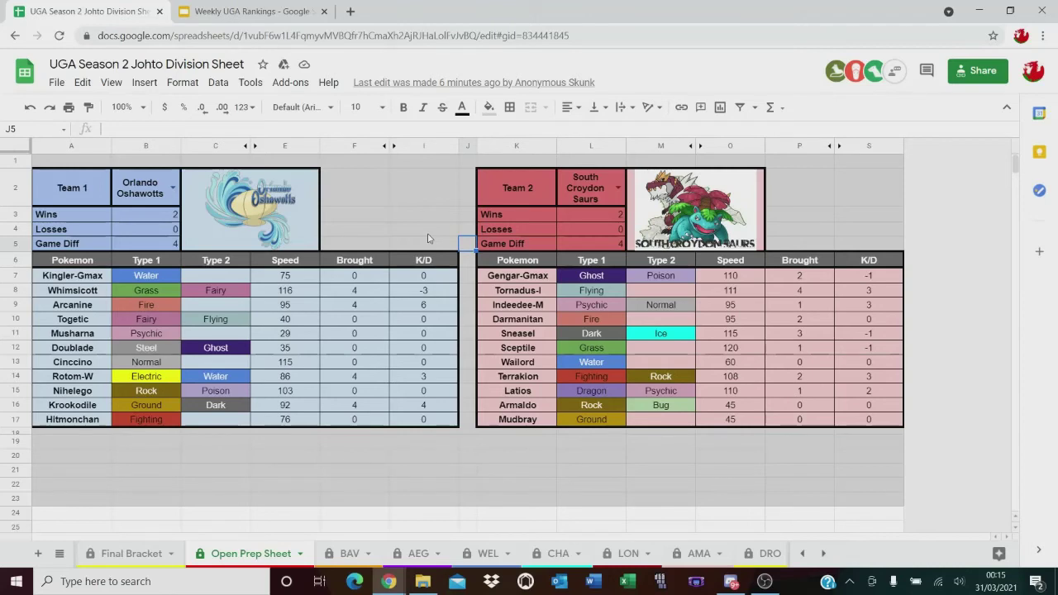
left_click(463, 233)
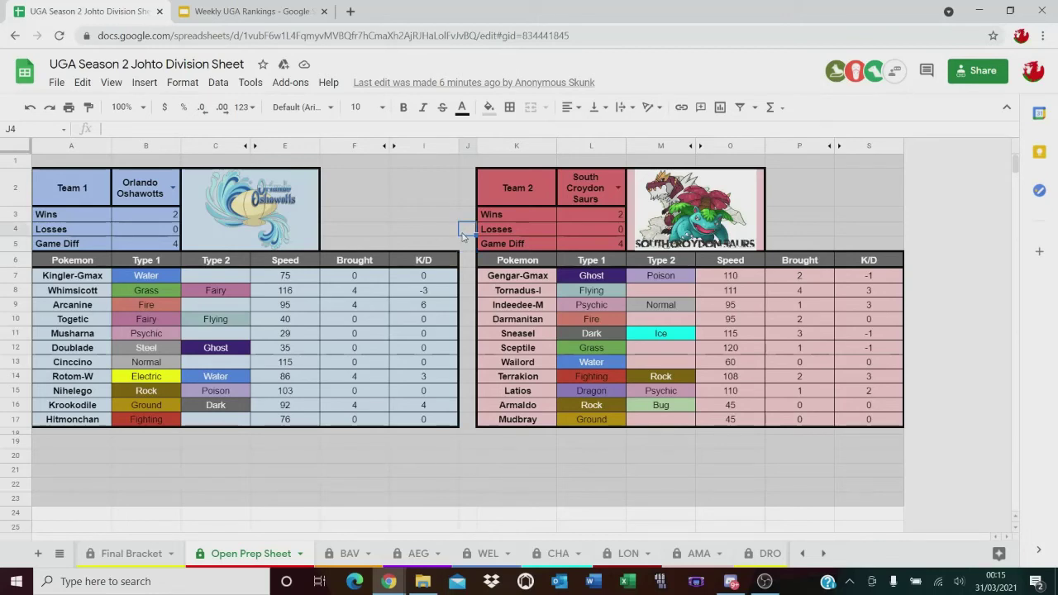
left_click(434, 238)
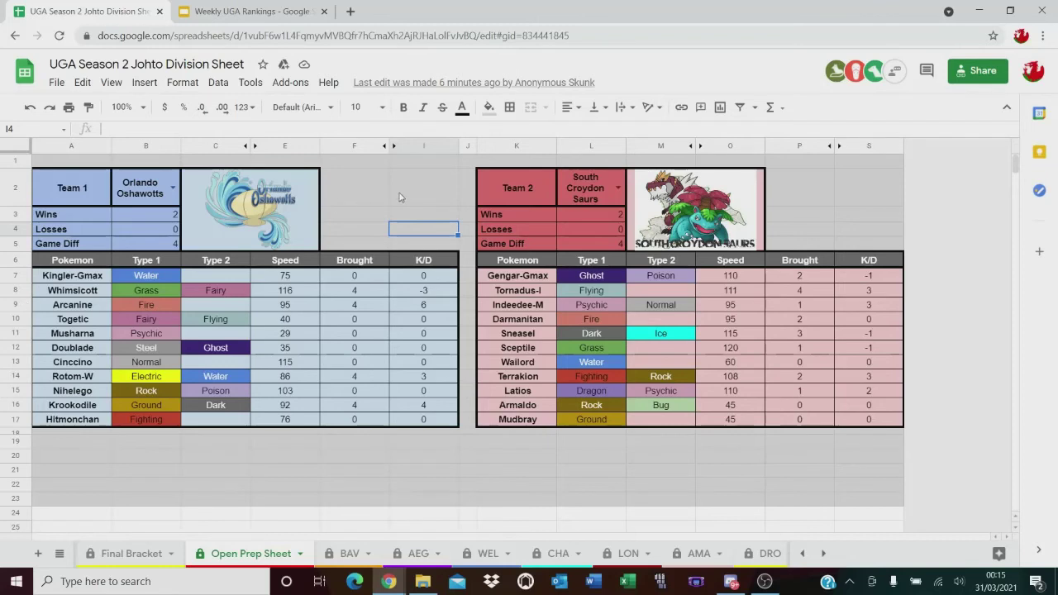
left_click(403, 216)
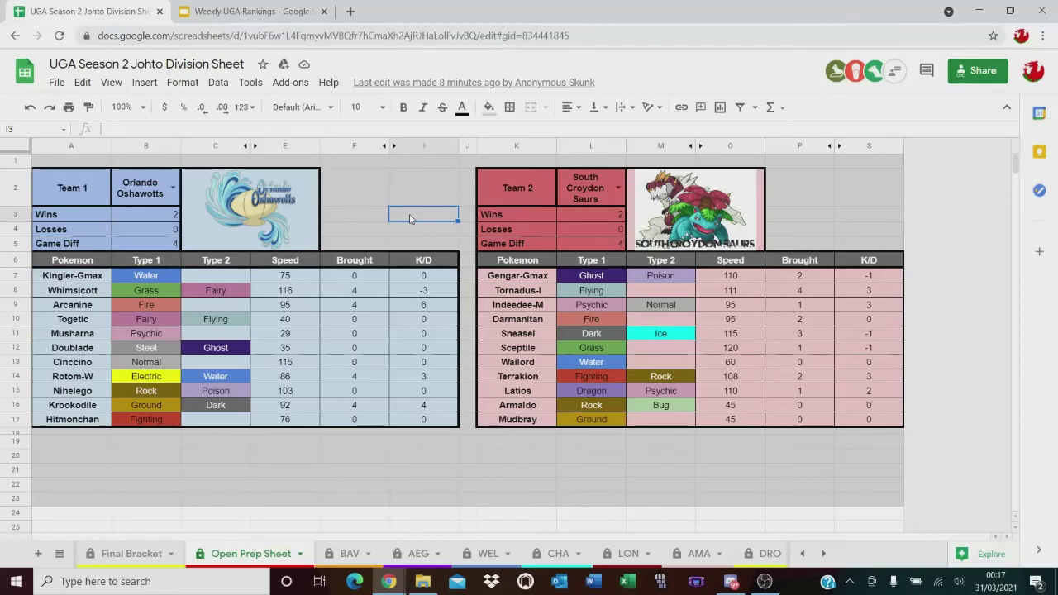
- Set the prep sheet matchup to Charlotte Beedrills as Team 1 and Crymych Coalossals as Team 2
left_click(173, 189)
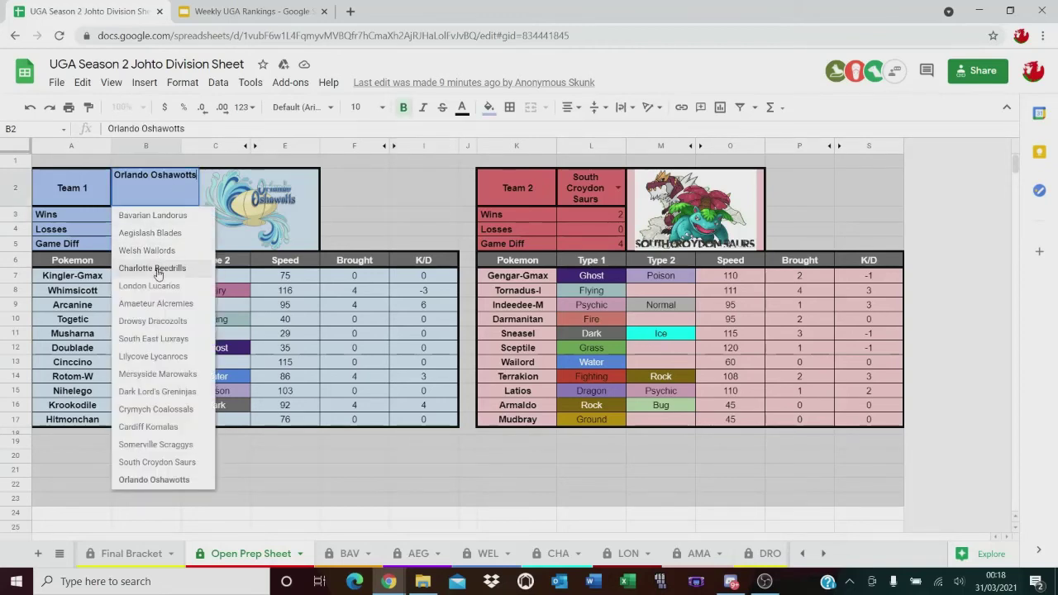
left_click(349, 221)
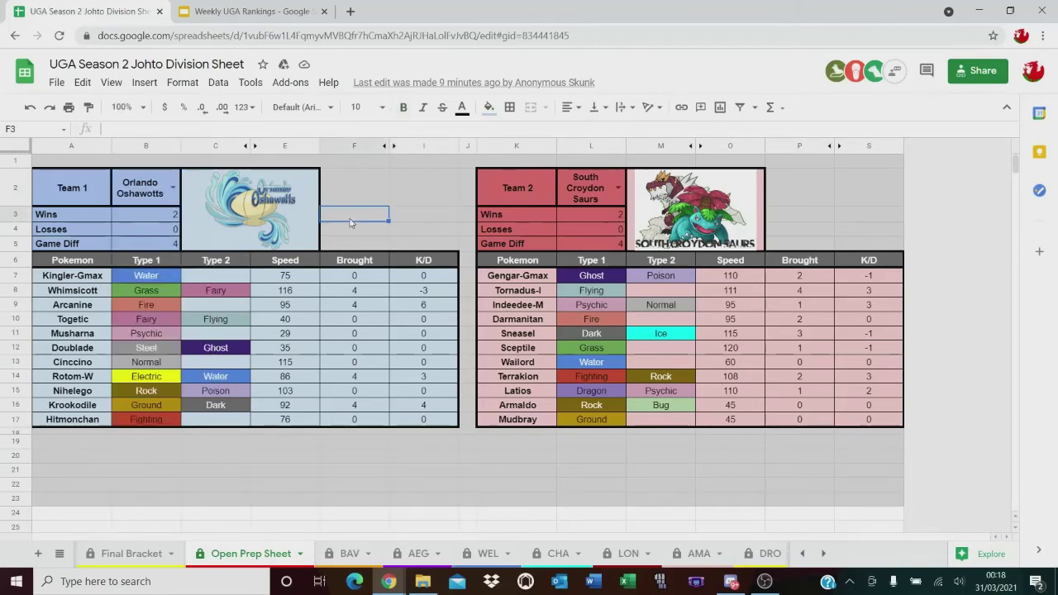
left_click(173, 189)
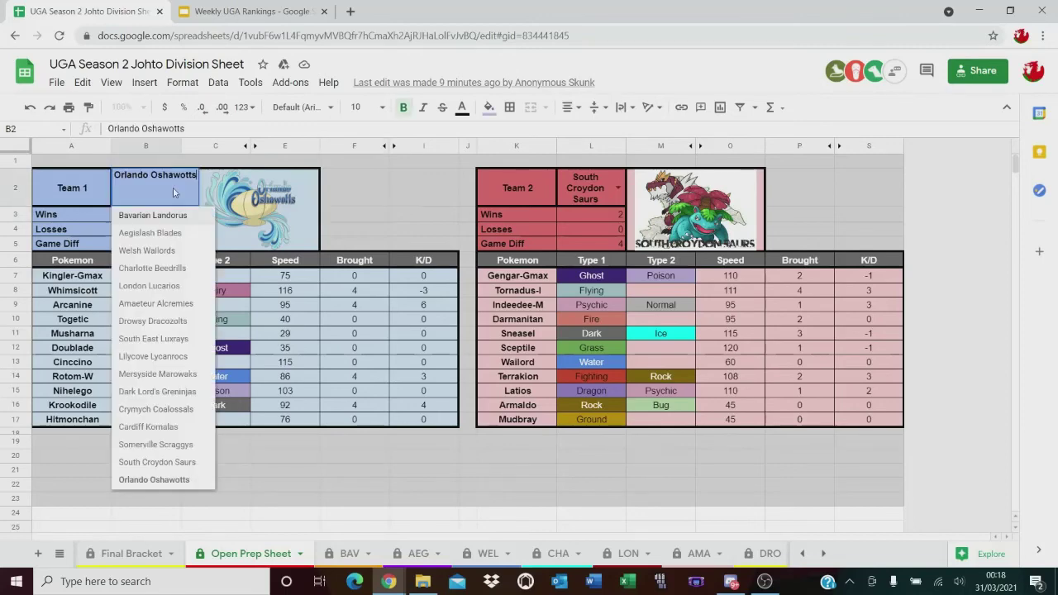
left_click(142, 269)
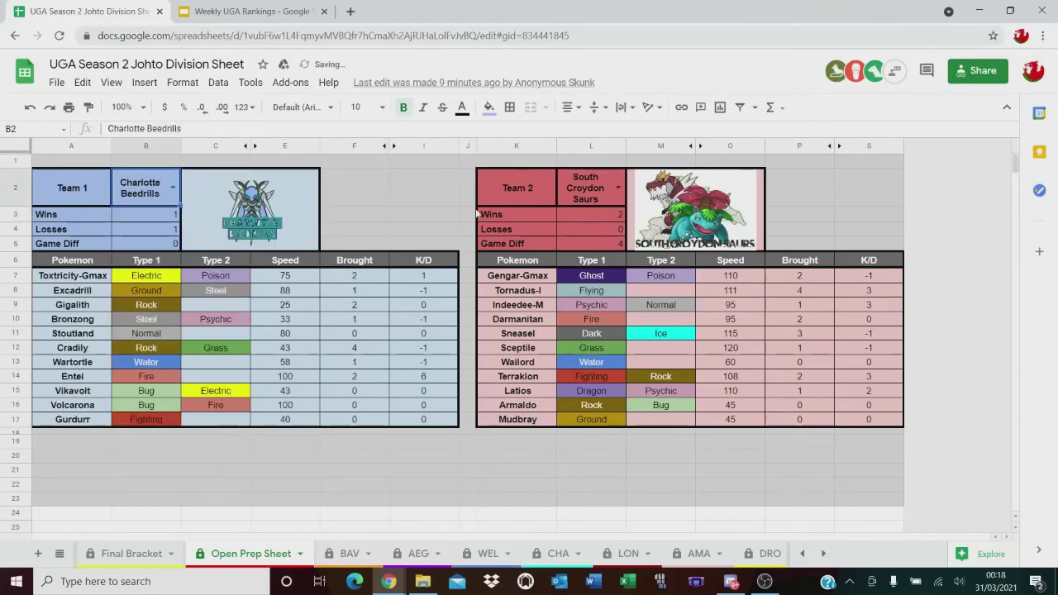
left_click(616, 187)
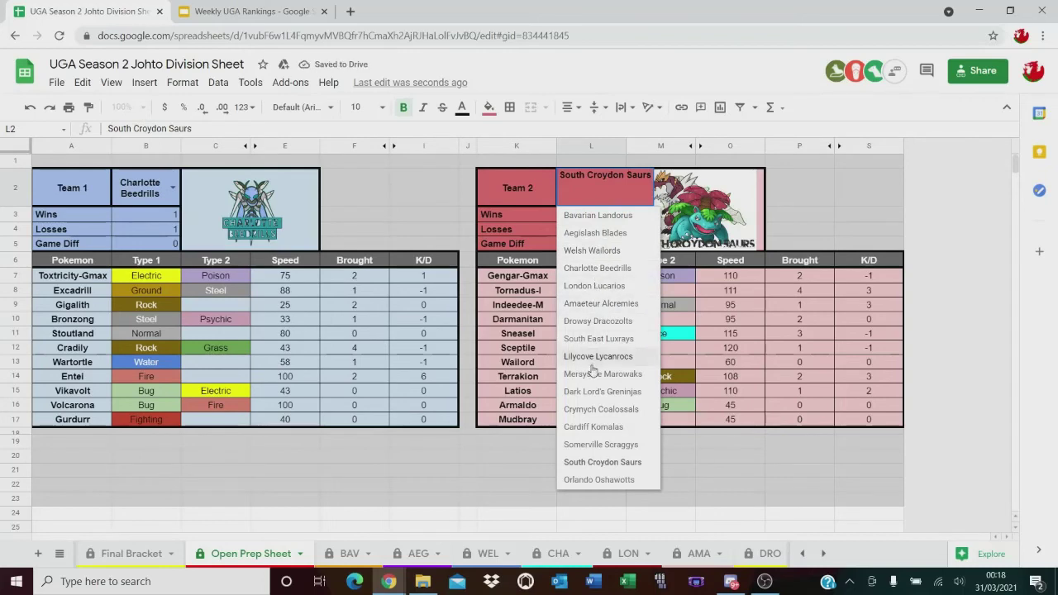
left_click(590, 409)
left_click(494, 451)
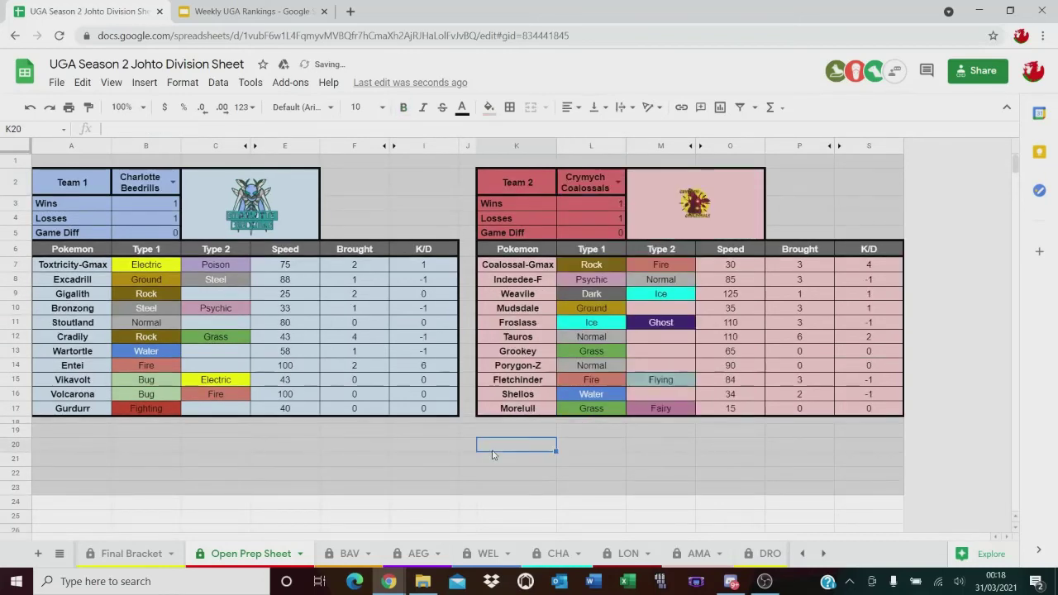
left_click(456, 451)
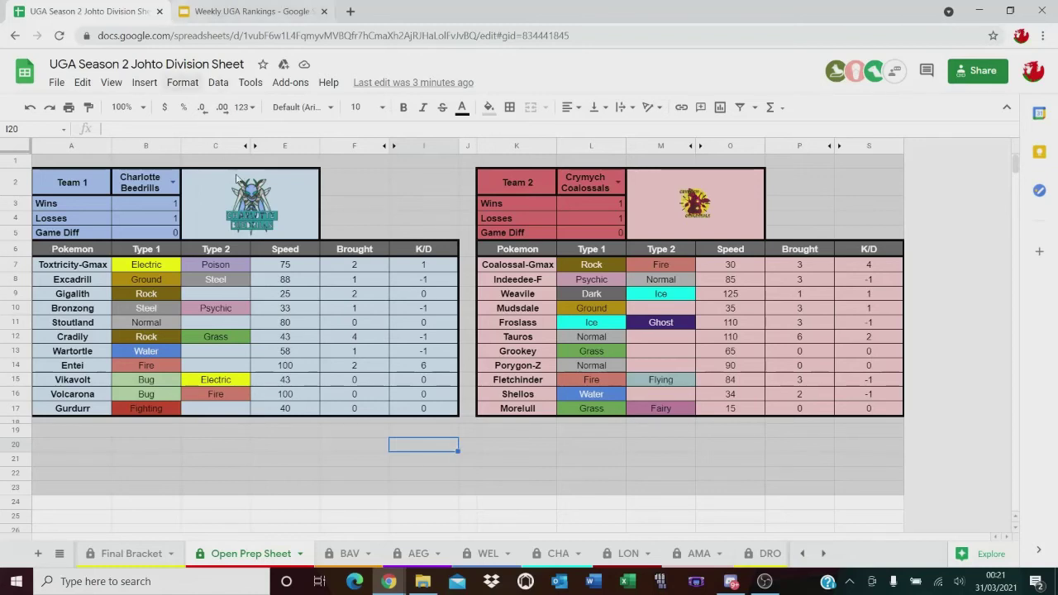
- Look up the following matchup on the Week 3 Predictions slide and check the Discord voice channel before returning to the prep sheet
left_click(172, 183)
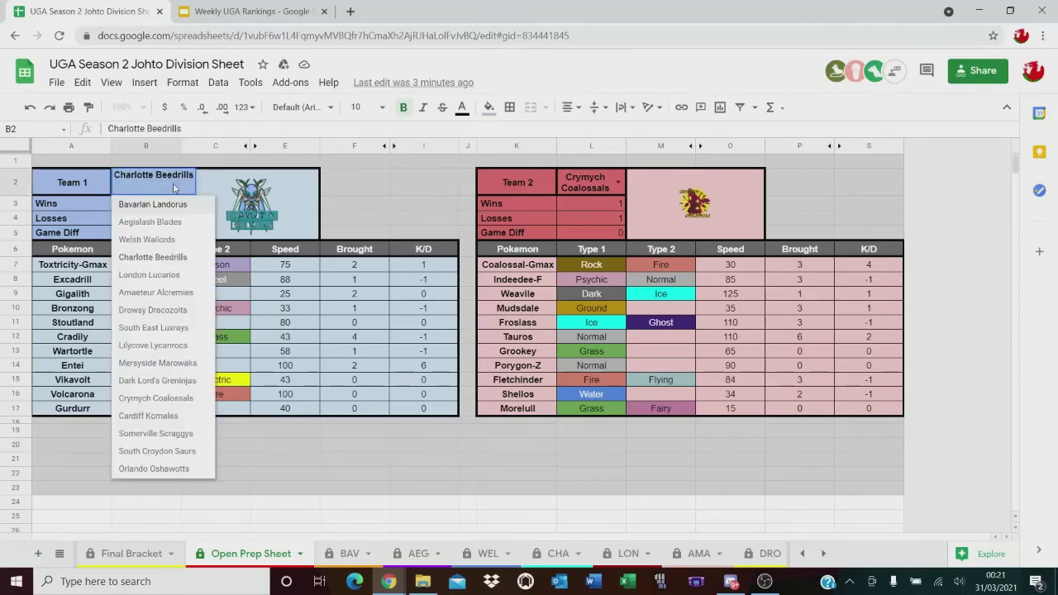
left_click(244, 12)
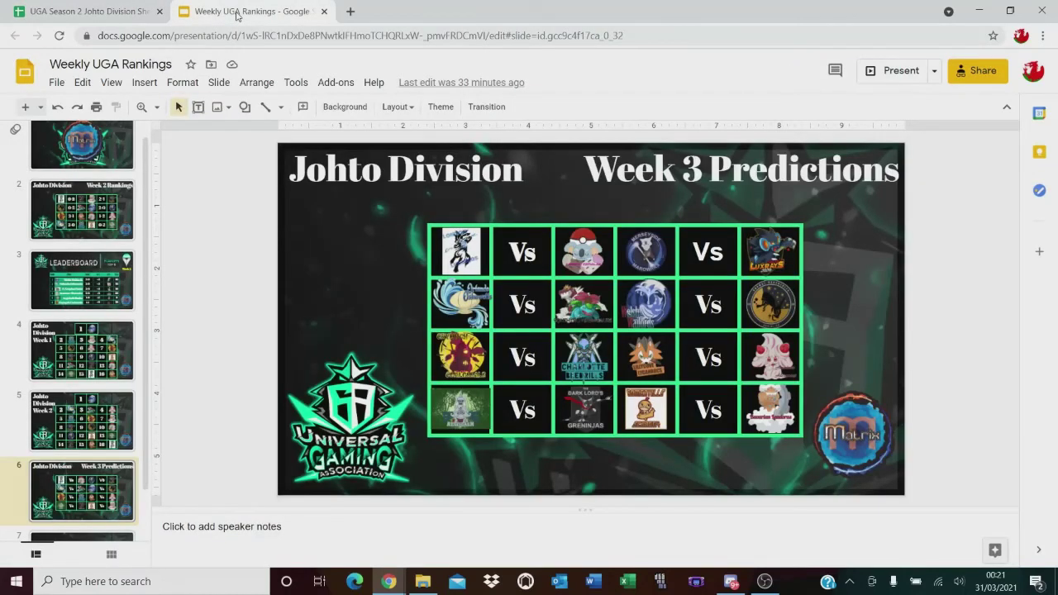
left_click(101, 11)
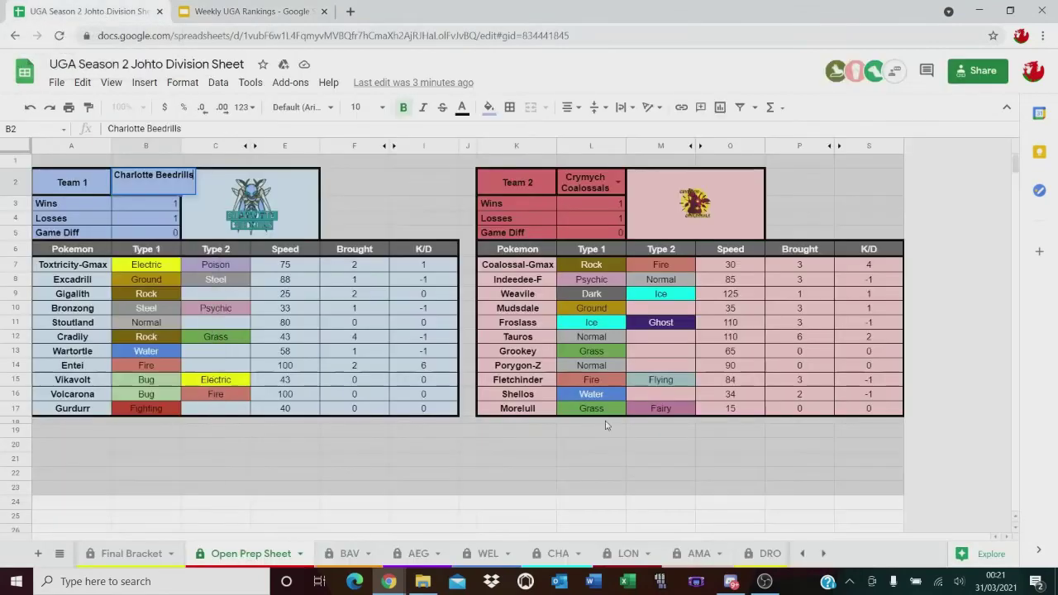
left_click(730, 581)
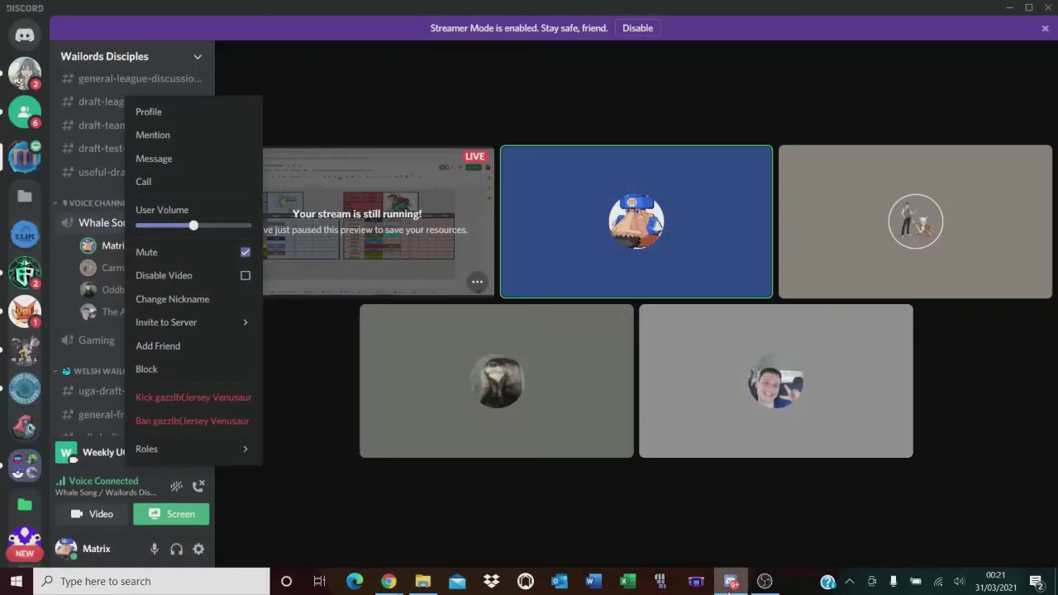
left_click(730, 581)
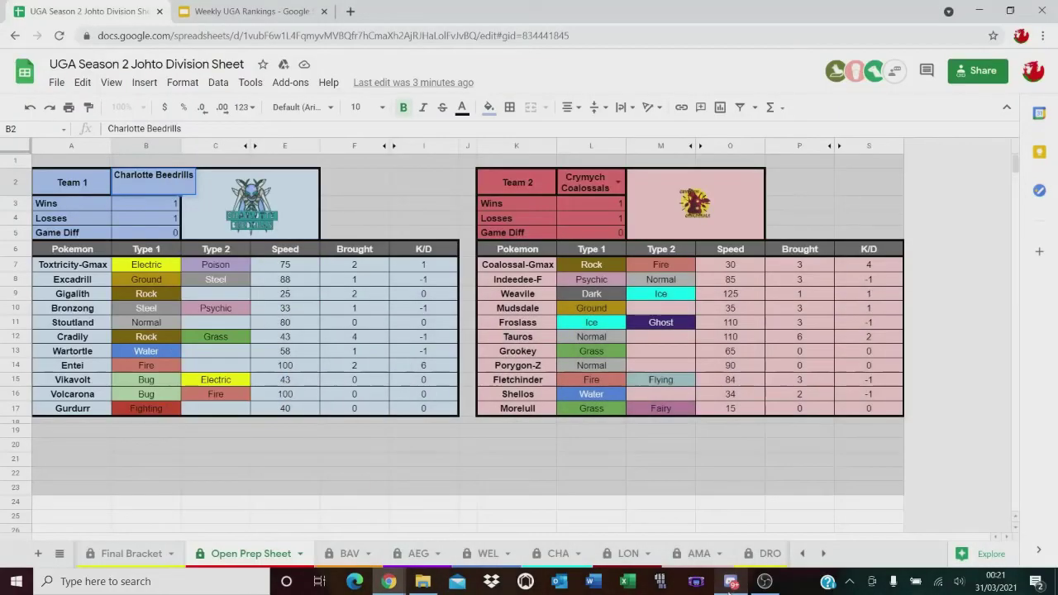
- Choose Aegislash Blades as Team 1 and Dark Lord's Greninjas as Team 2 on the prep sheet
left_click(392, 177)
left_click(172, 182)
left_click(162, 227)
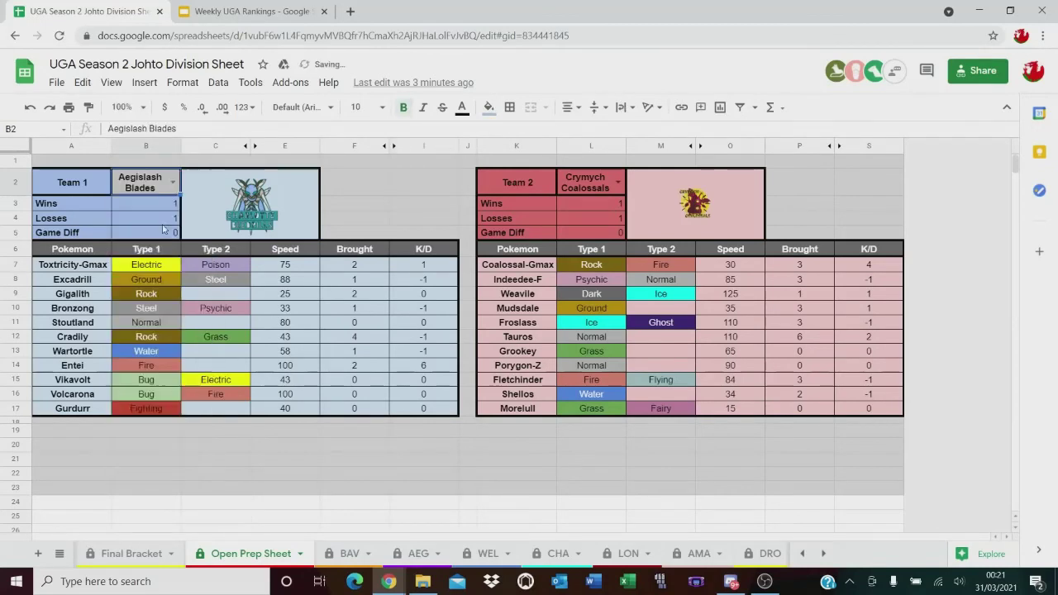
left_click(619, 183)
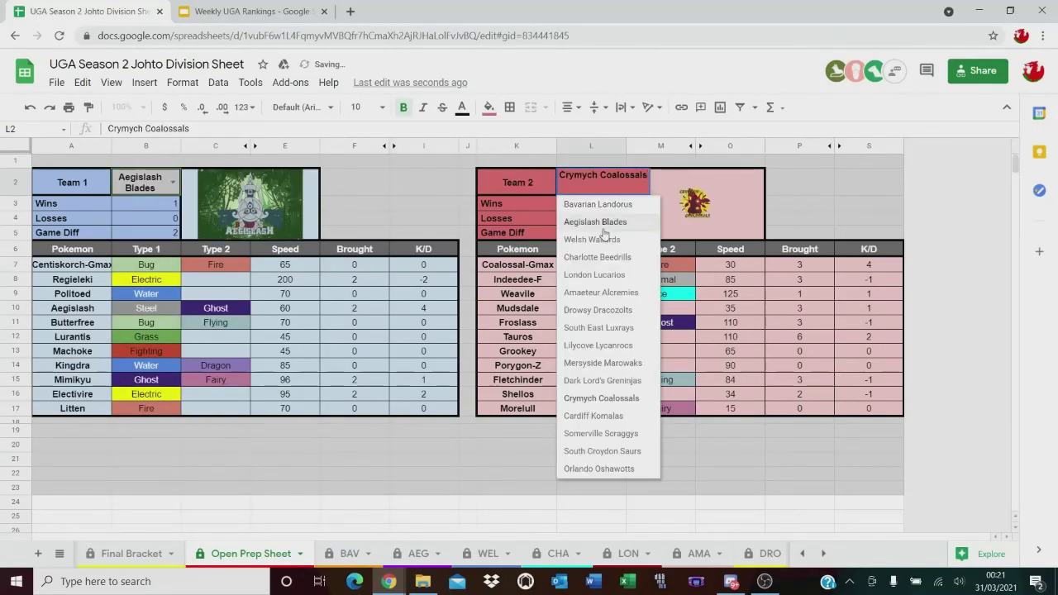
left_click(598, 381)
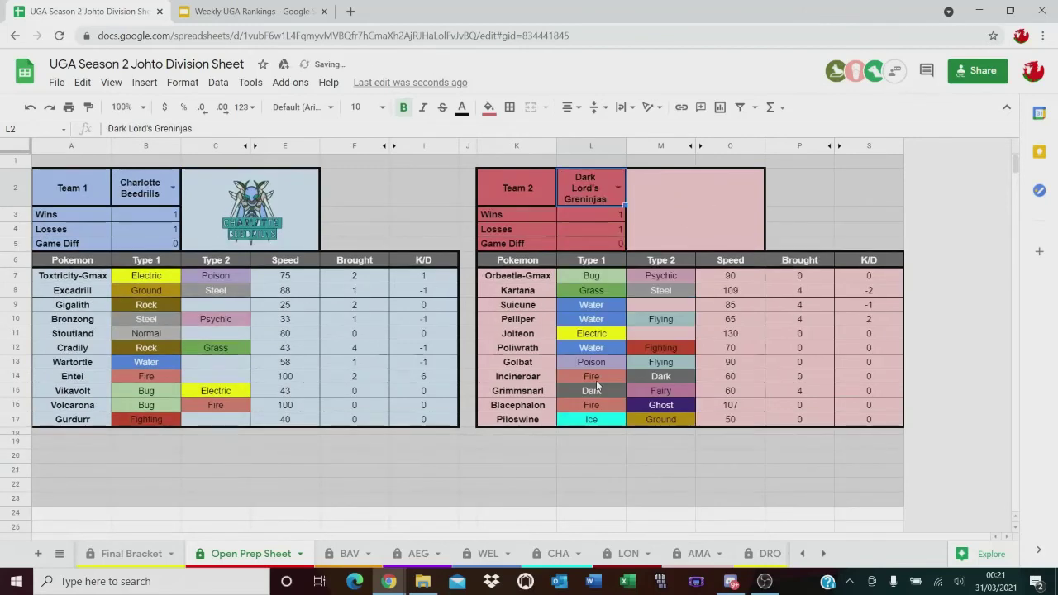
left_click(428, 431)
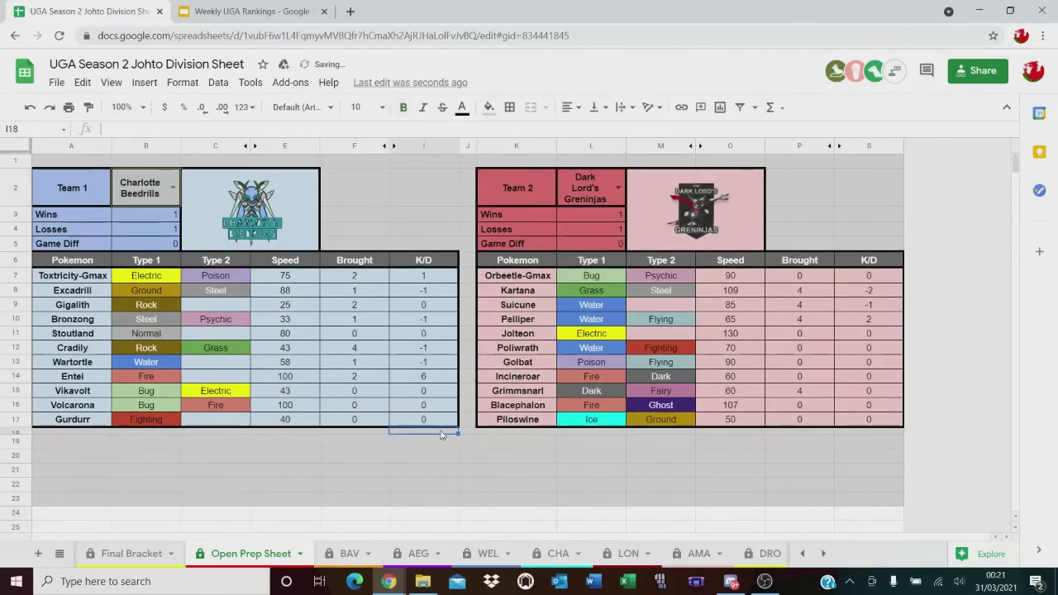
left_click(354, 225)
left_click(379, 219)
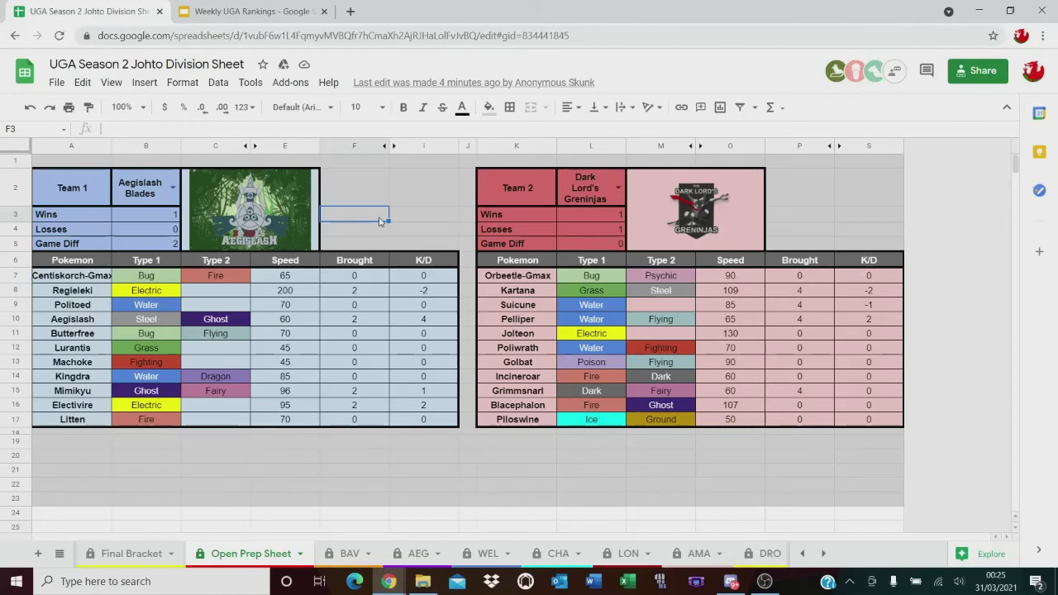
left_click(467, 218)
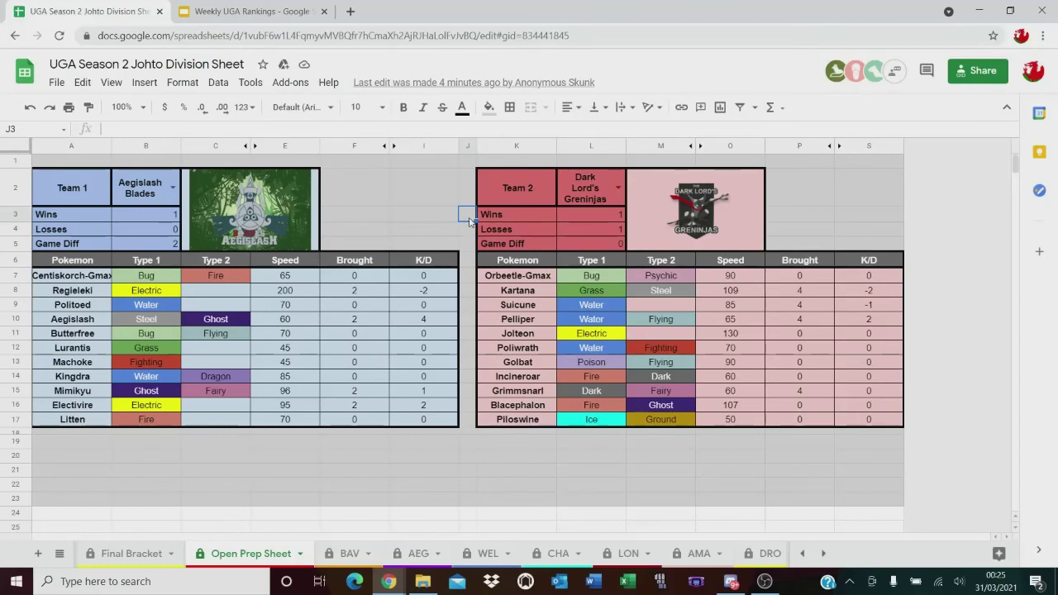
- Check the Week 3 Predictions slide and set the prep sheet matchup to Mersyside Marowaks as Team 1 and South East Luxrays as Team 2
left_click(252, 10)
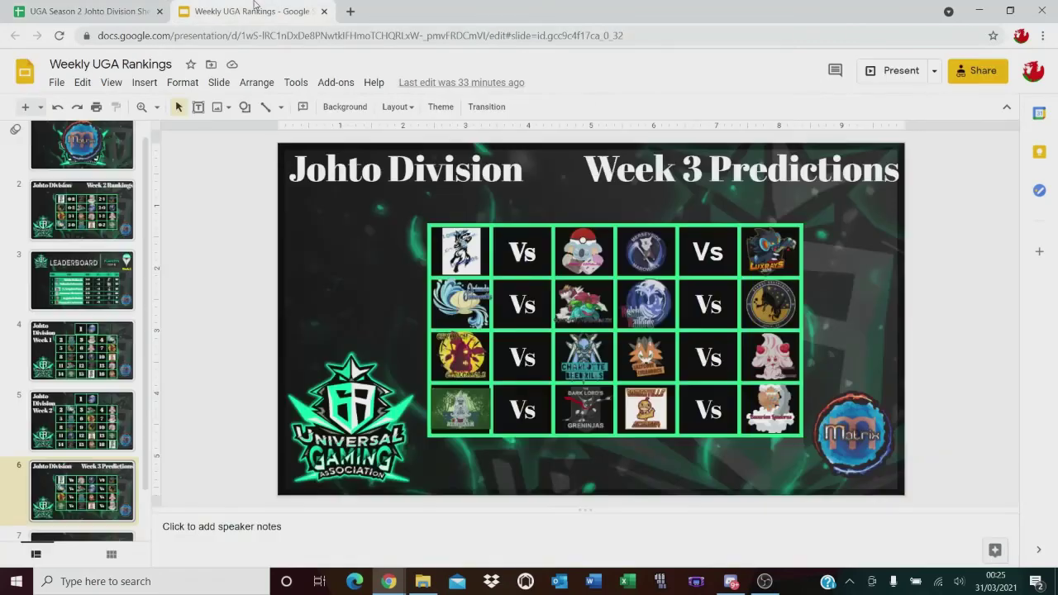
left_click(85, 13)
left_click(174, 193)
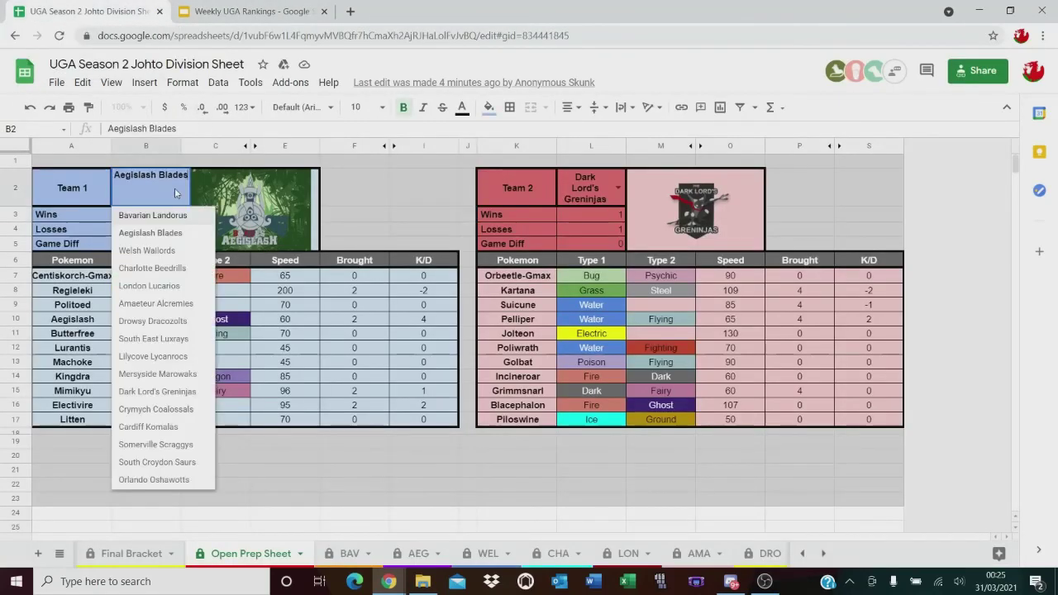
left_click(148, 373)
left_click(614, 182)
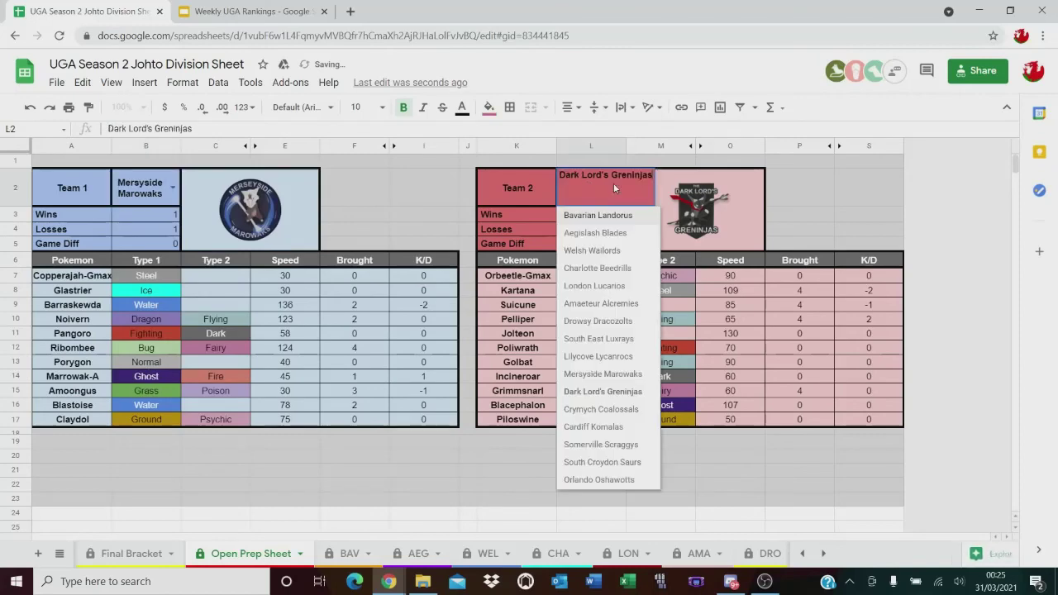
left_click(598, 338)
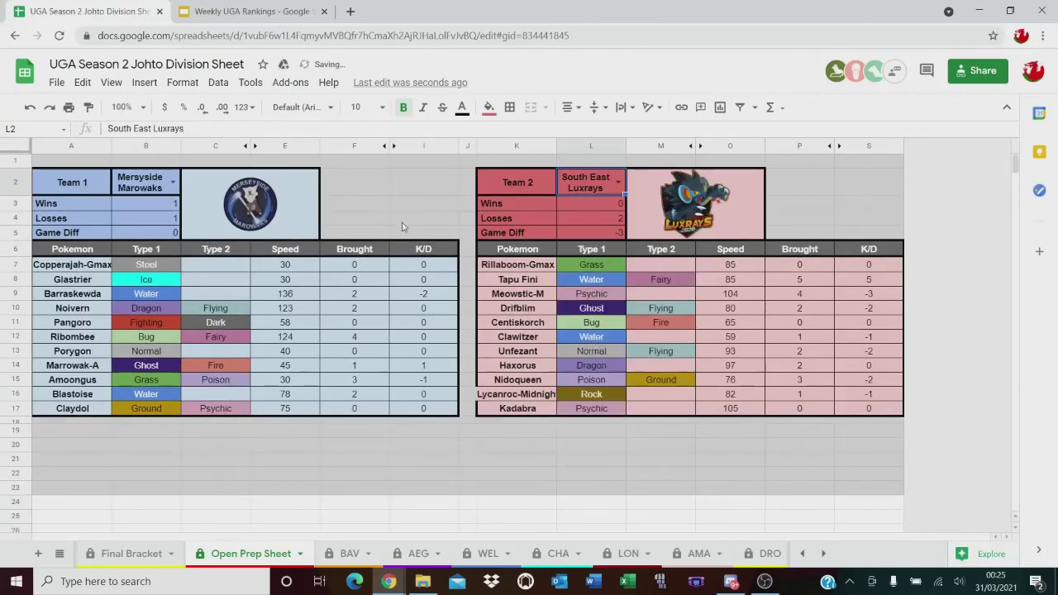
left_click(409, 220)
- Check the Discord voice channel and the Week 3 Predictions slide, and return to the prep sheet
left_click(733, 581)
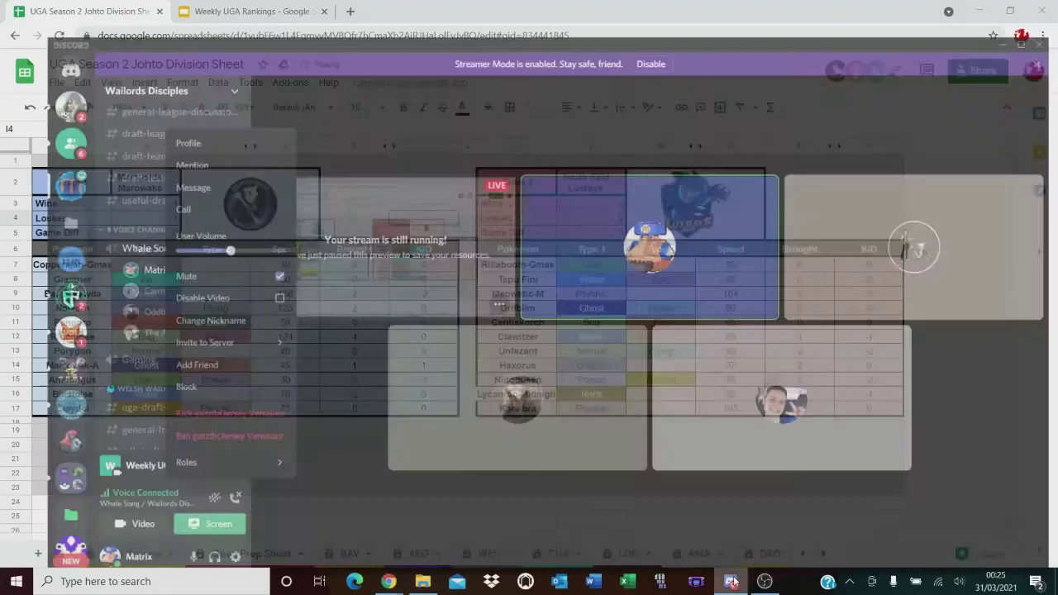
right_click(732, 581)
left_click(663, 553)
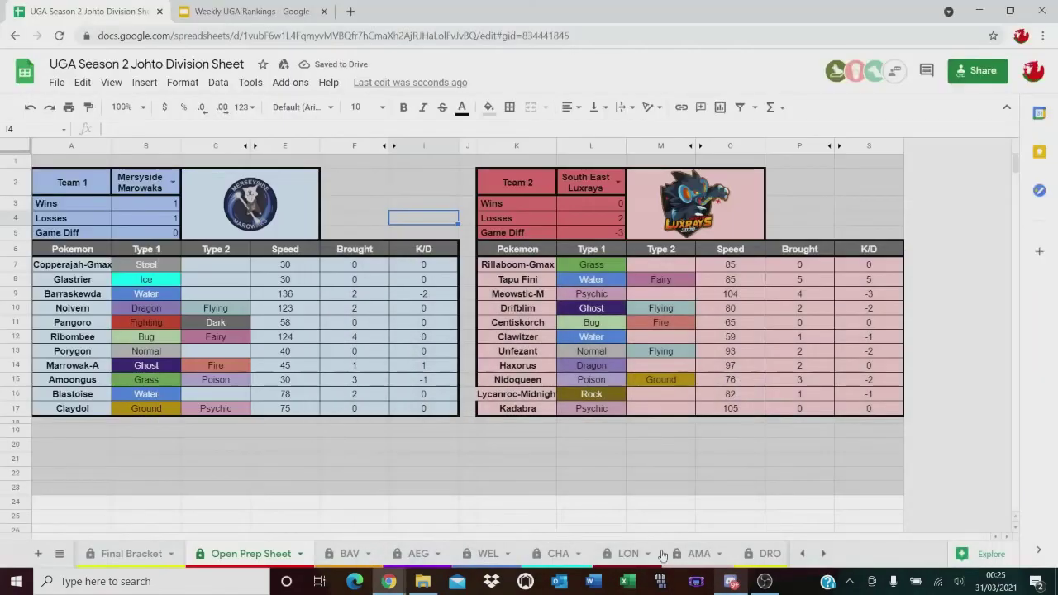
left_click(272, 15)
left_click(106, 10)
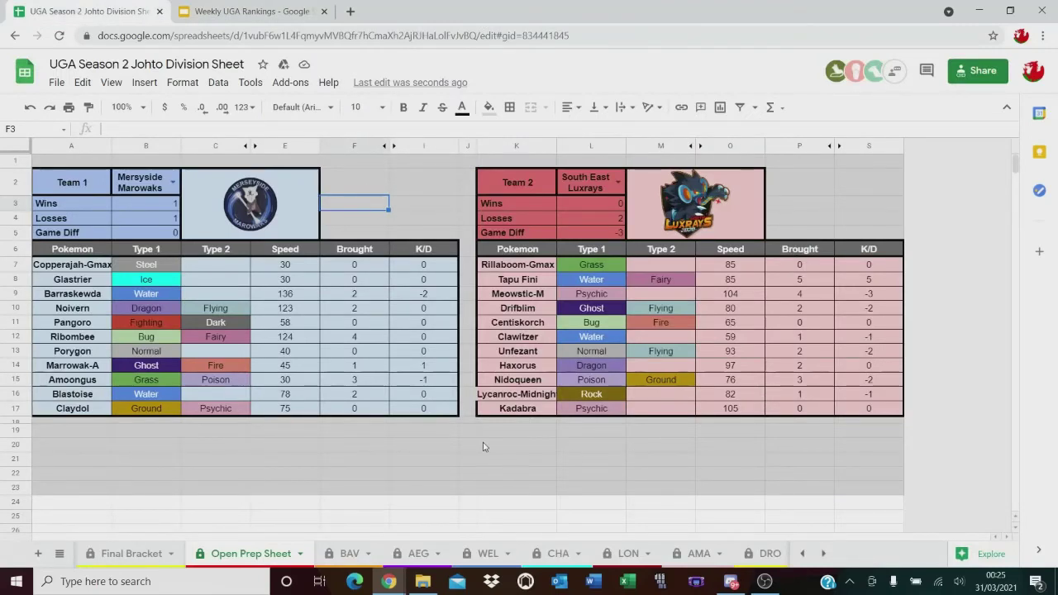
- Switch to OBS to check the ongoing recording, and return to the prep sheet
left_click(457, 445)
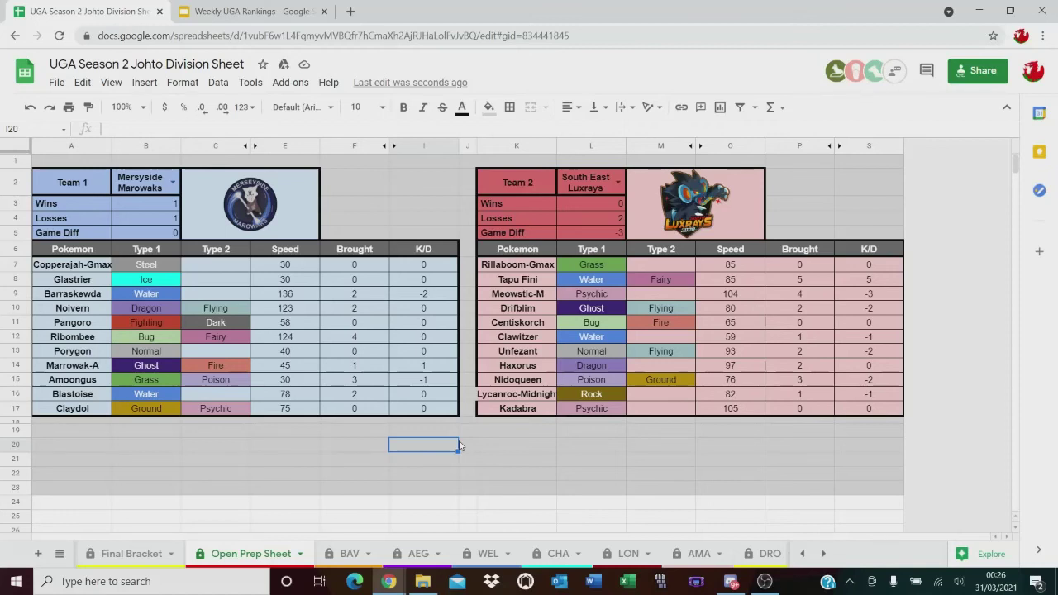
left_click(765, 581)
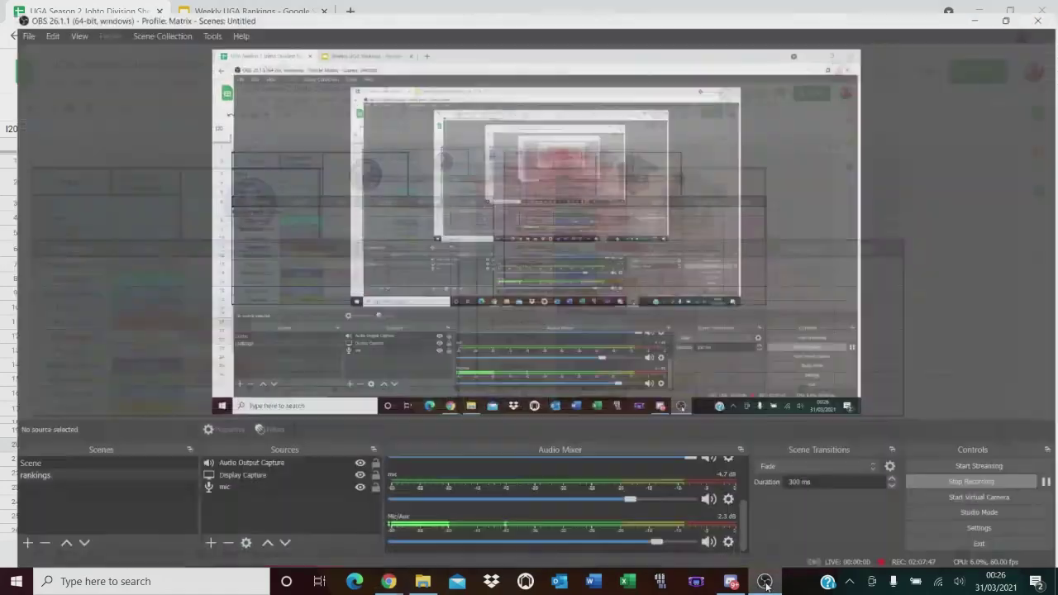
left_click(764, 581)
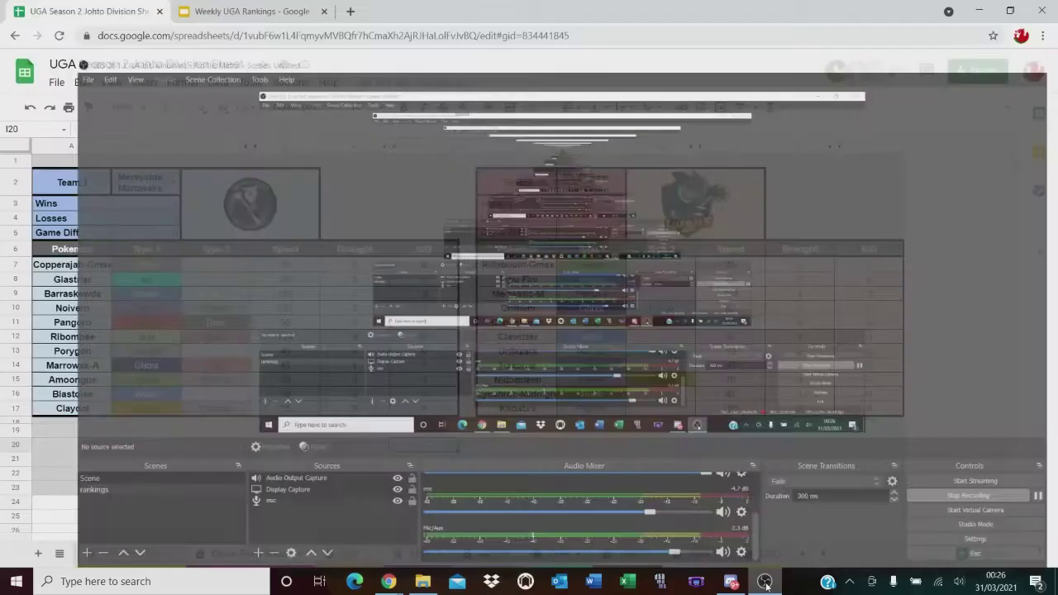
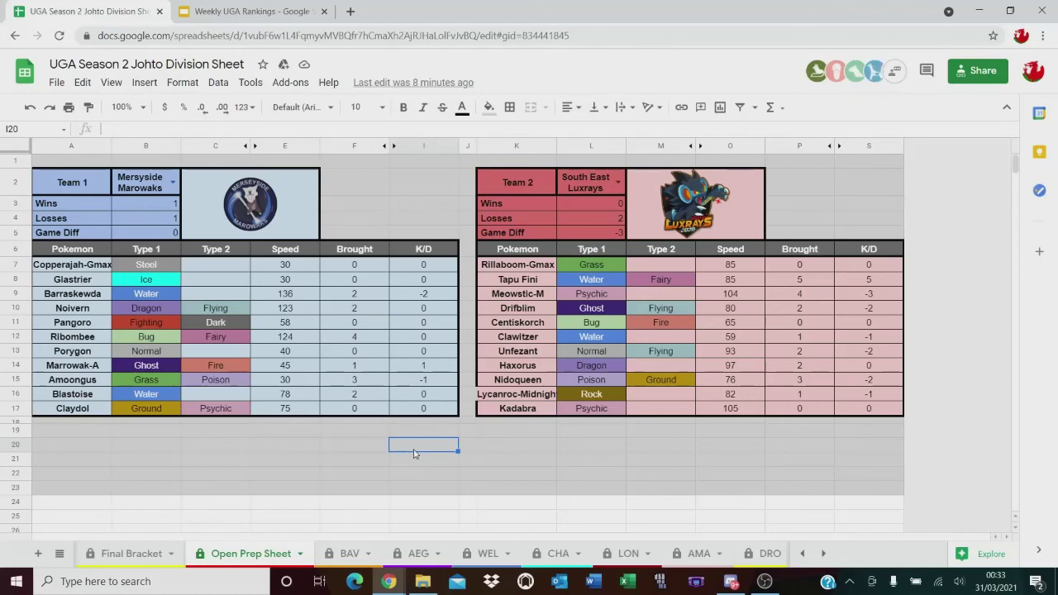
left_click(411, 225)
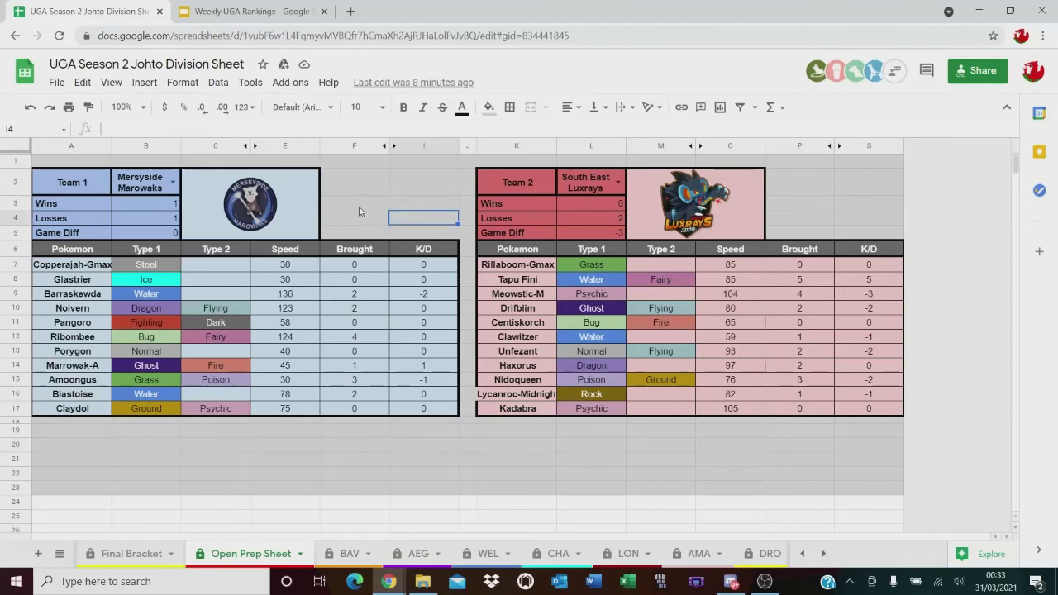
left_click_drag(358, 212, 413, 220)
left_click(418, 221)
left_click(366, 208)
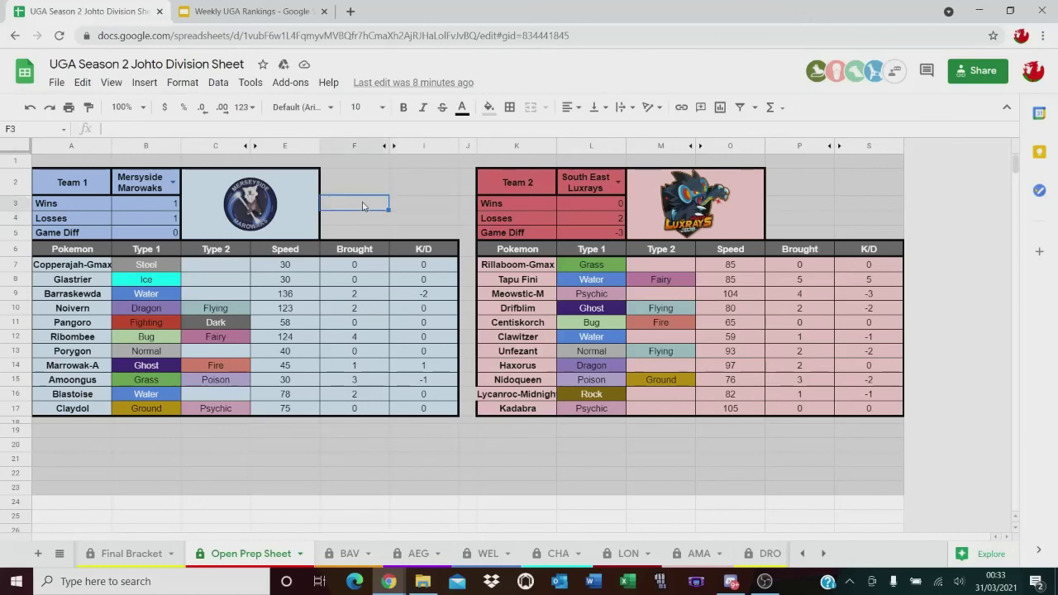
left_click(409, 209)
left_click(413, 220)
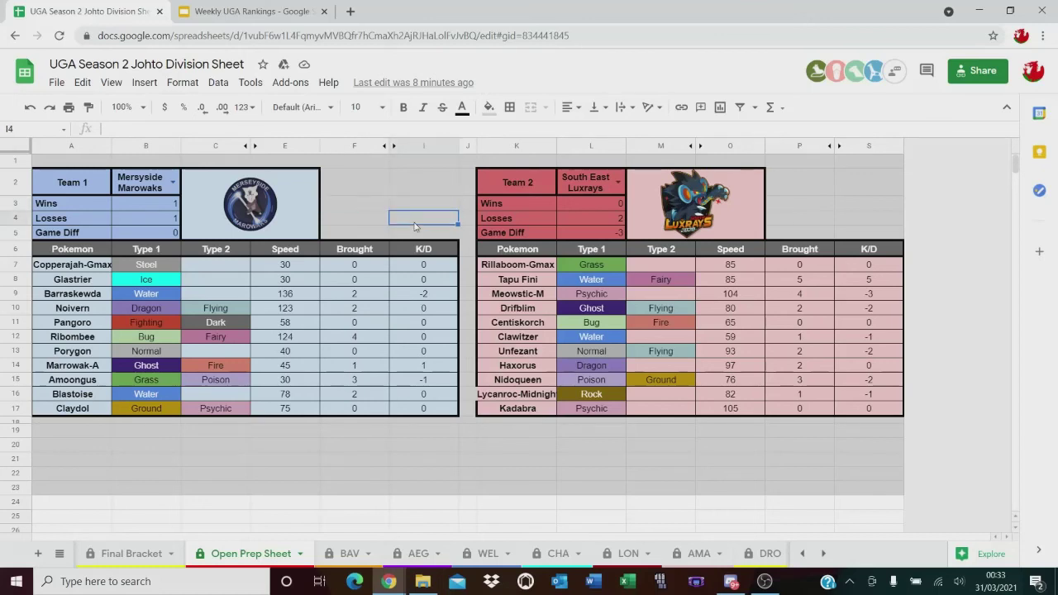
left_click(429, 446)
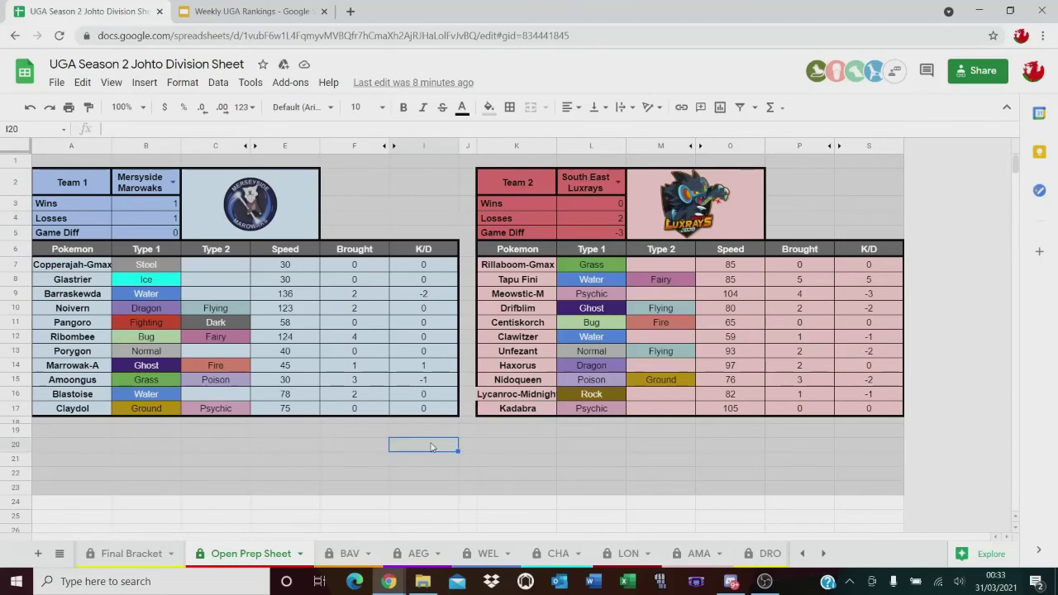
left_click(399, 207)
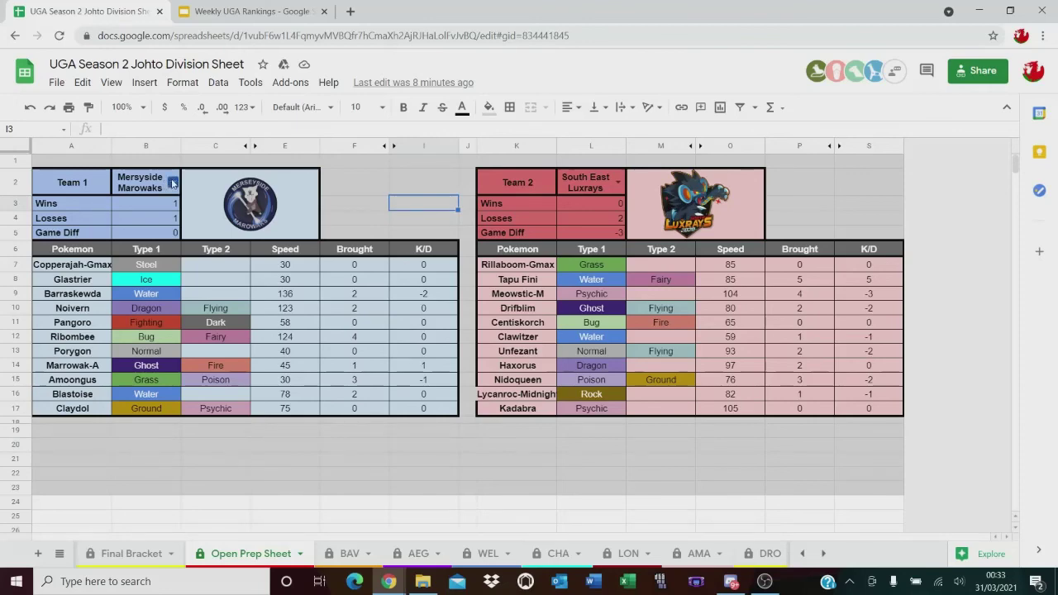
- Look up the following pairing on the Week 3 Predictions slide and set Team 1 on the prep sheet to Welsh Wailords
left_click(236, 11)
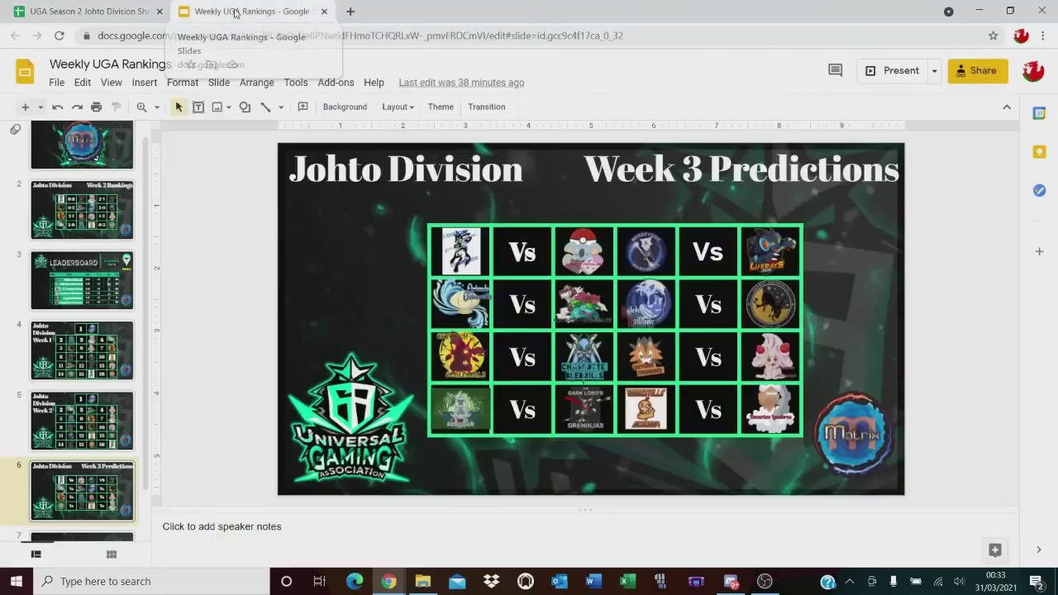
left_click(124, 12)
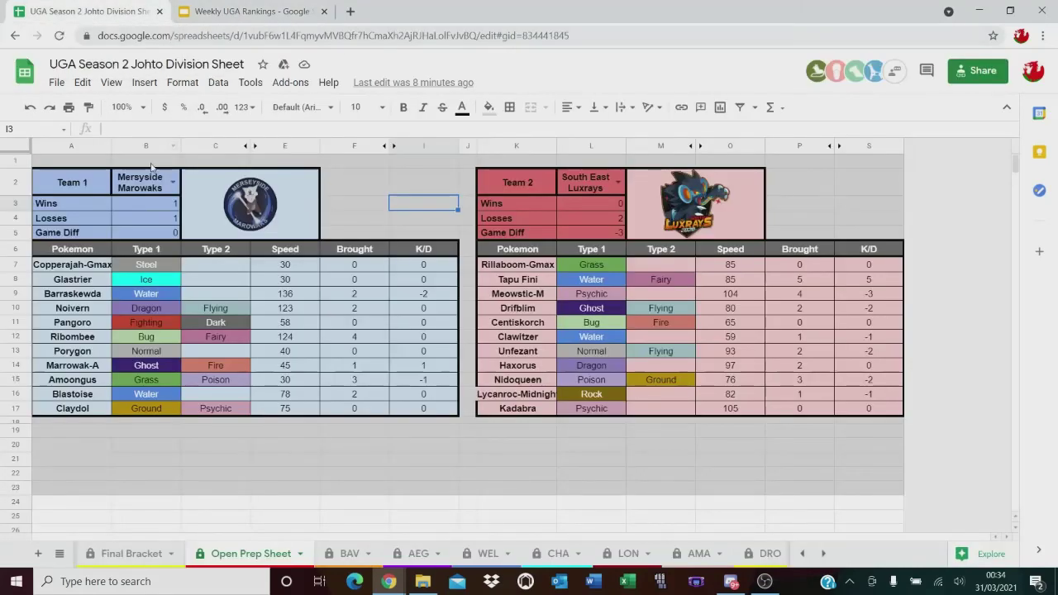
left_click(178, 190)
left_click(173, 181)
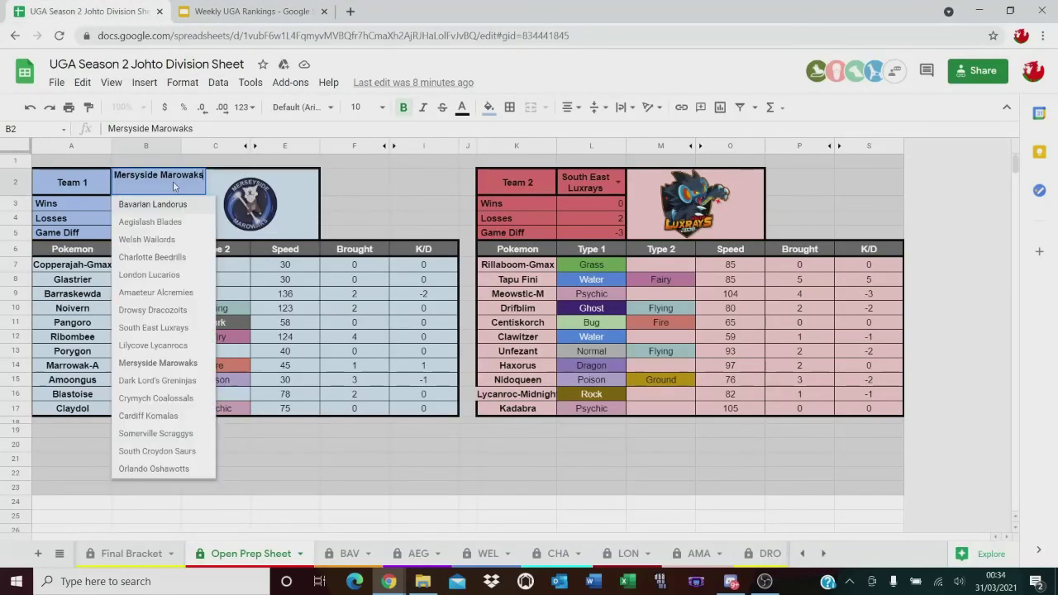
left_click(159, 240)
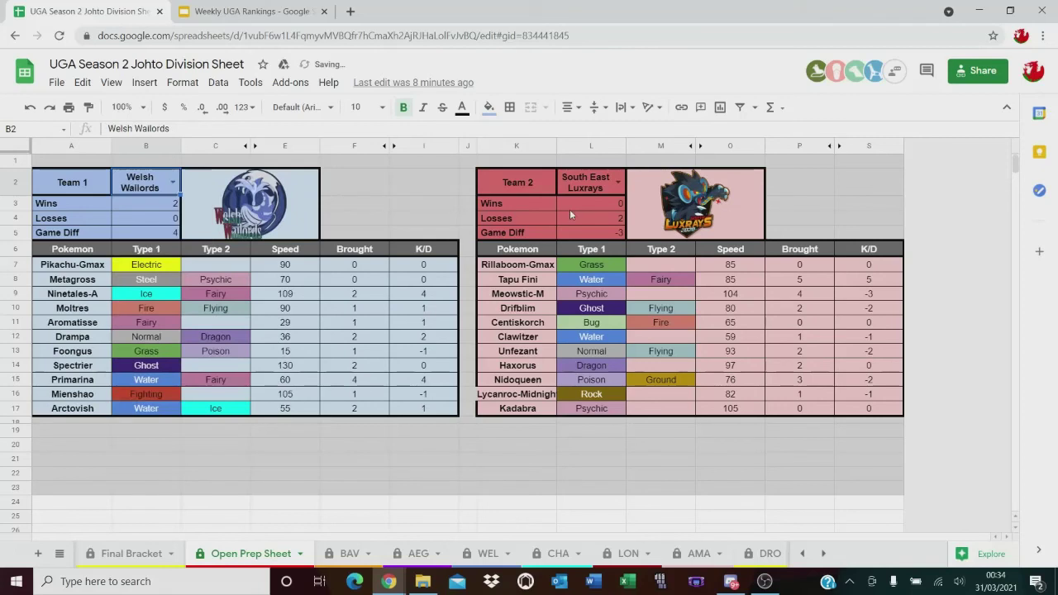
- Set Team 2 on the prep sheet to Drowsy Dracozolts
left_click(618, 182)
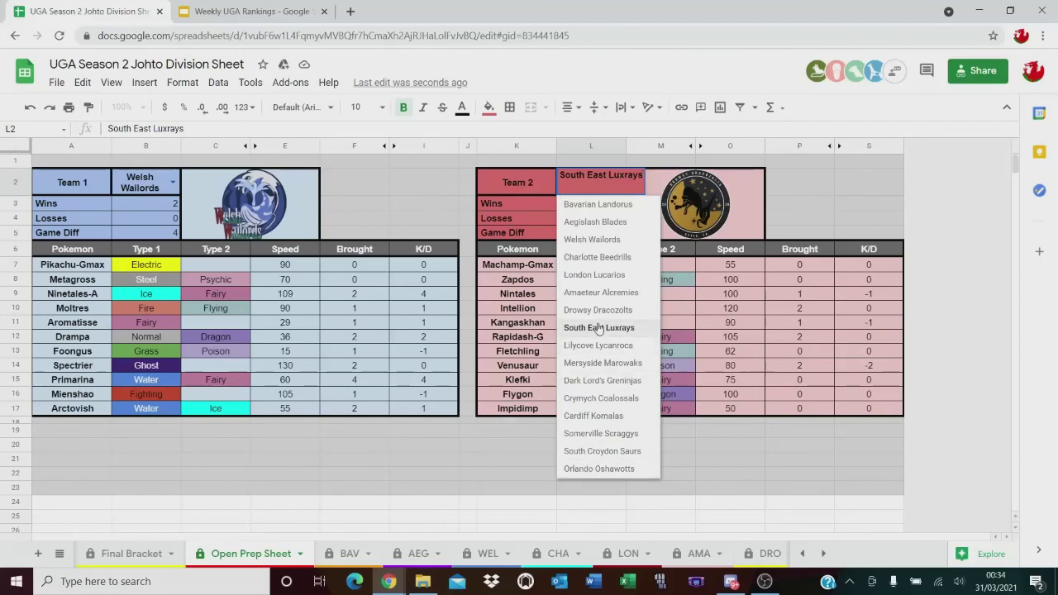
left_click(468, 432)
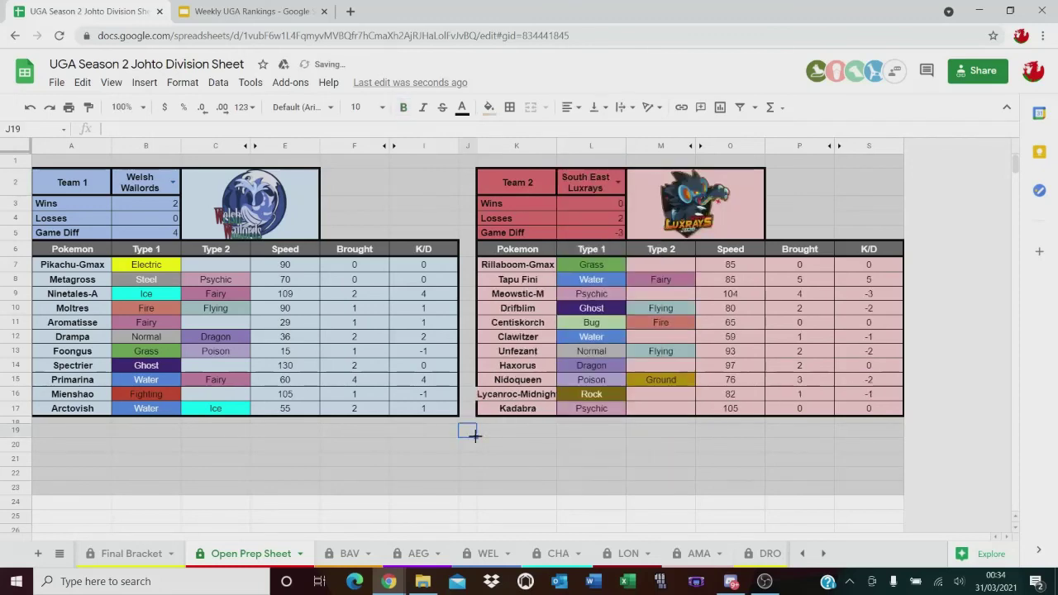
left_click(619, 182)
left_click(661, 333)
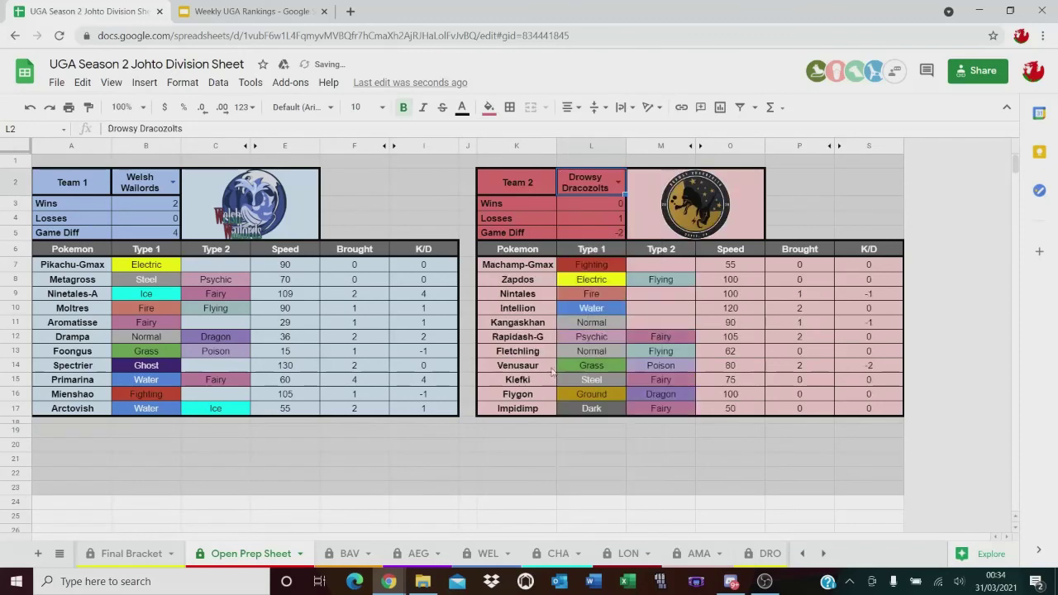
left_click(468, 446)
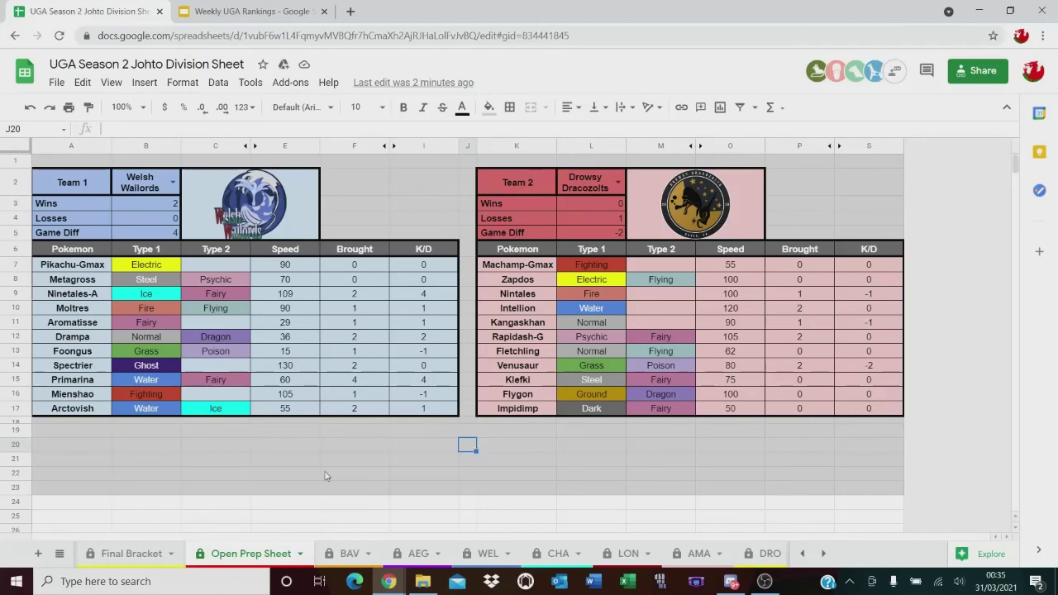
- Consult the Week 3 Predictions slide and set the prep sheet matchup to Lilycove Lycanrocs as Team 1 and Amaeteur Alcremies as Team 2
left_click(225, 14)
left_click(128, 13)
left_click(225, 12)
left_click(128, 12)
left_click(172, 182)
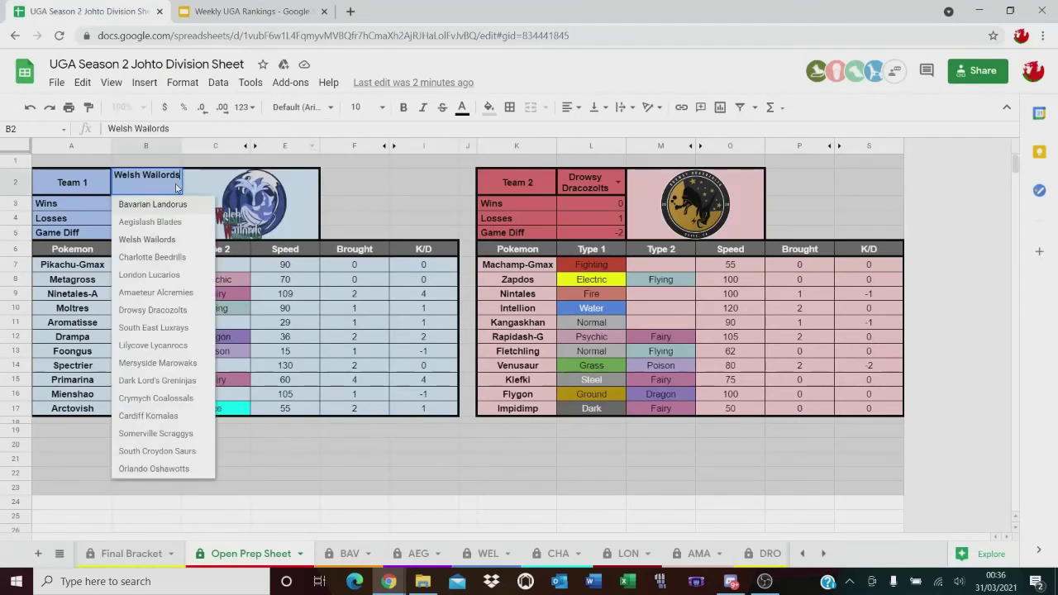
left_click(147, 349)
left_click(617, 181)
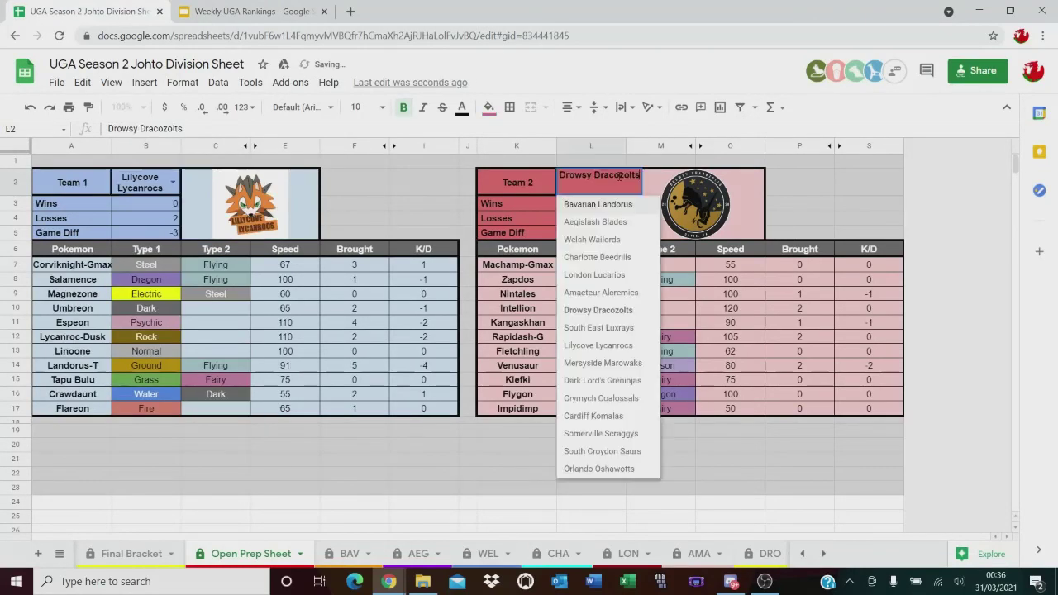
left_click(598, 293)
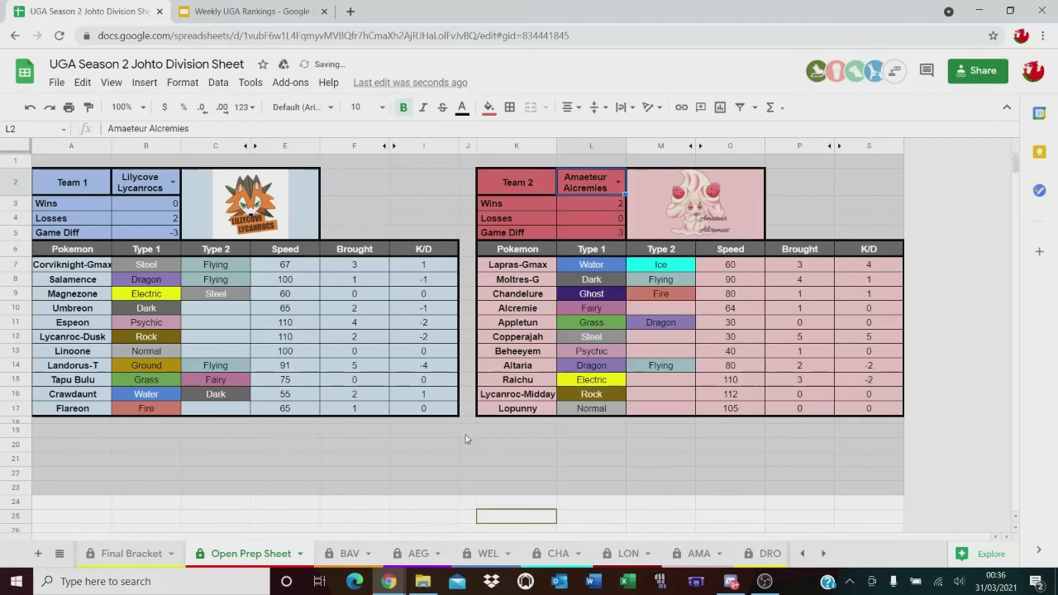
left_click(467, 442)
left_click(481, 440)
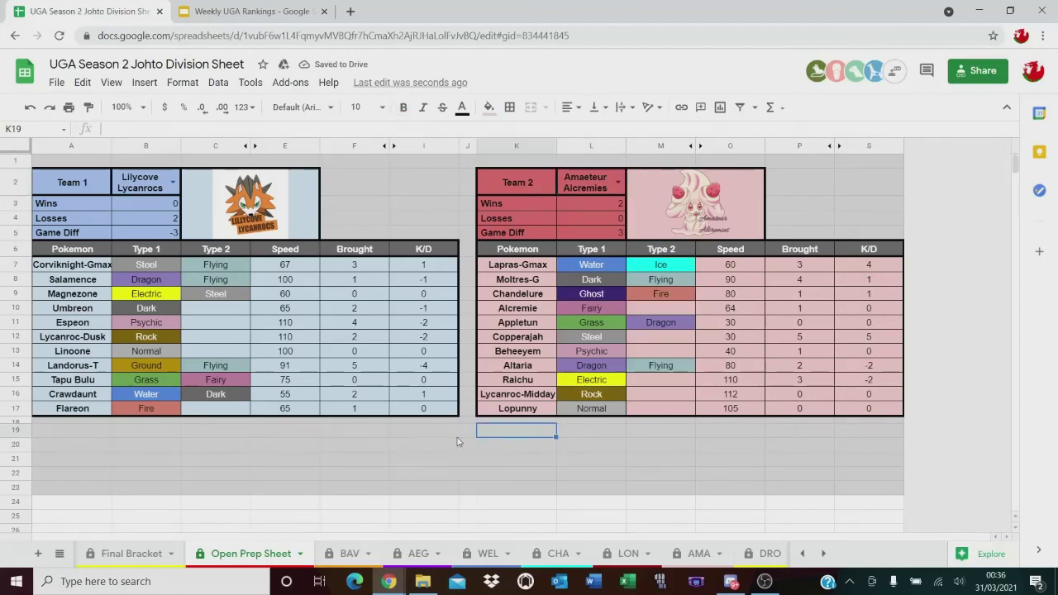
left_click(454, 445)
left_click(467, 433)
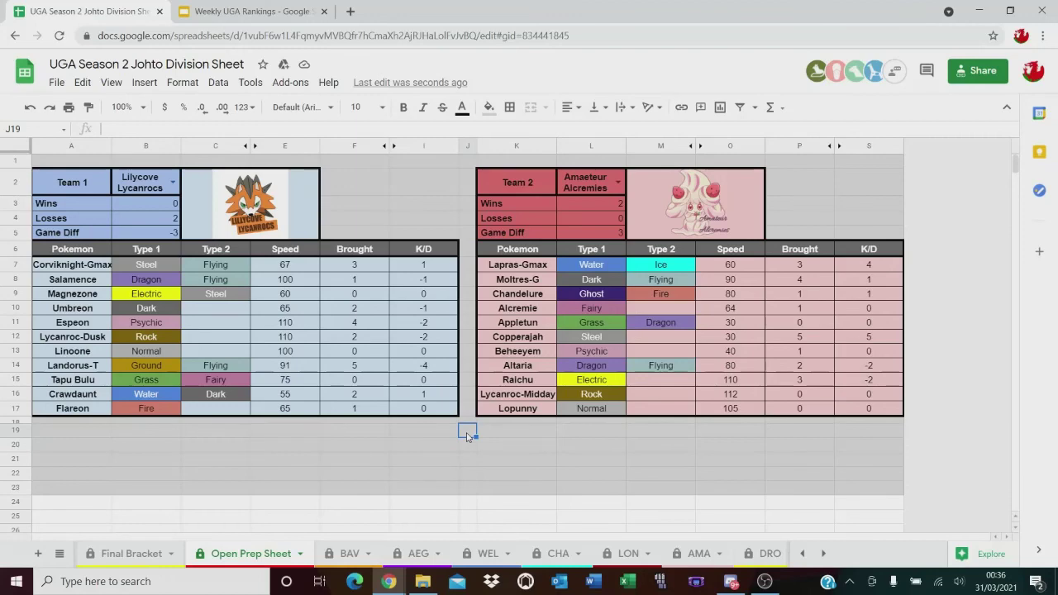
- Check the Discord voice channel and return to the Lilycove Lycanrocs and Amaeteur Alcremies rosters
left_click(731, 582)
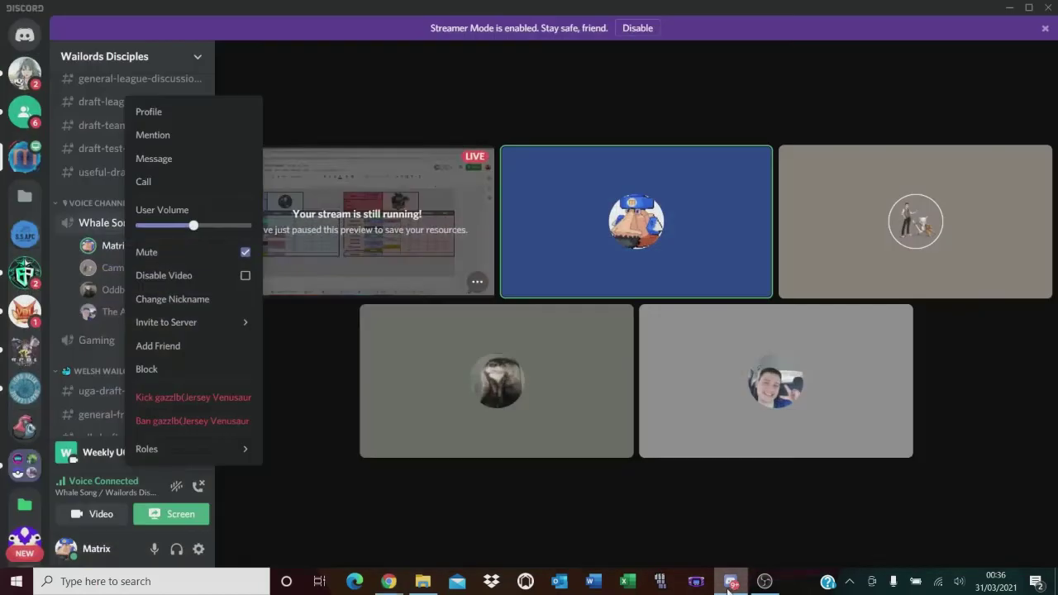
left_click(730, 584)
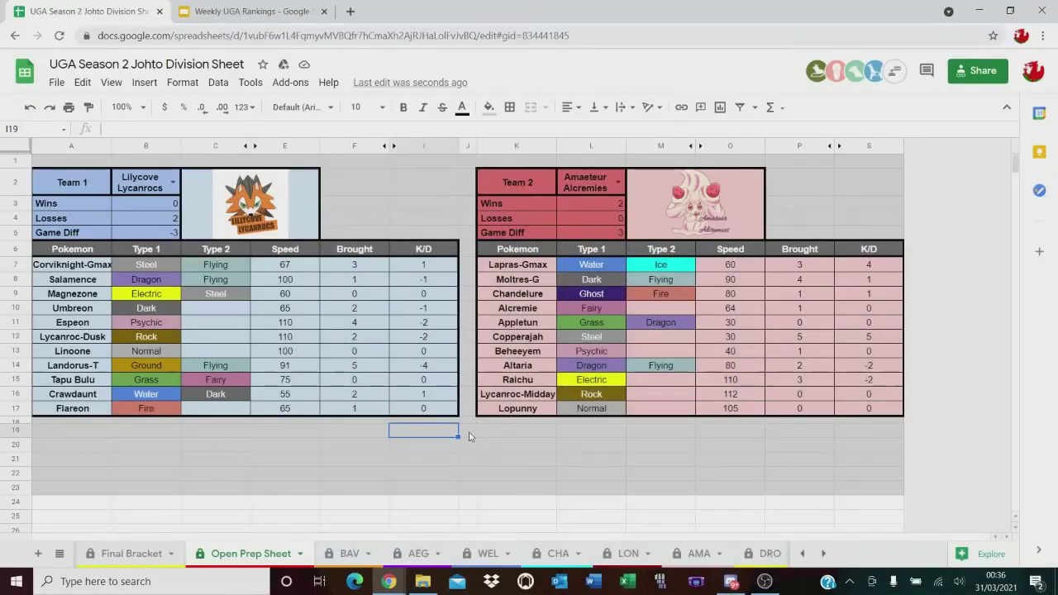
left_click(496, 447)
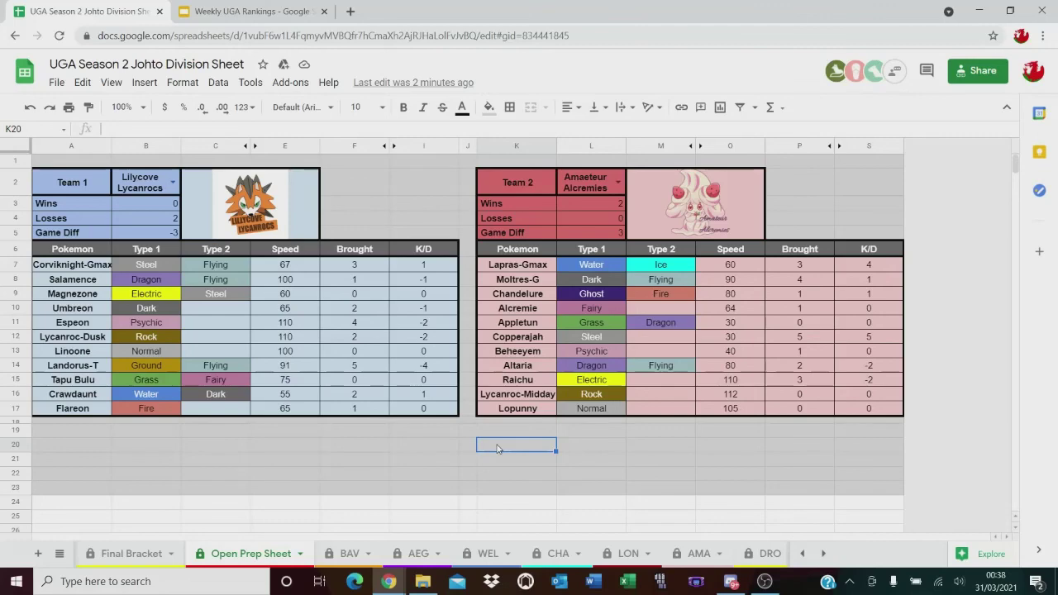
- Look up the last pairing on the Week 3 Predictions slide, check the Discord voice channel, and return to the prep sheet
left_click(252, 13)
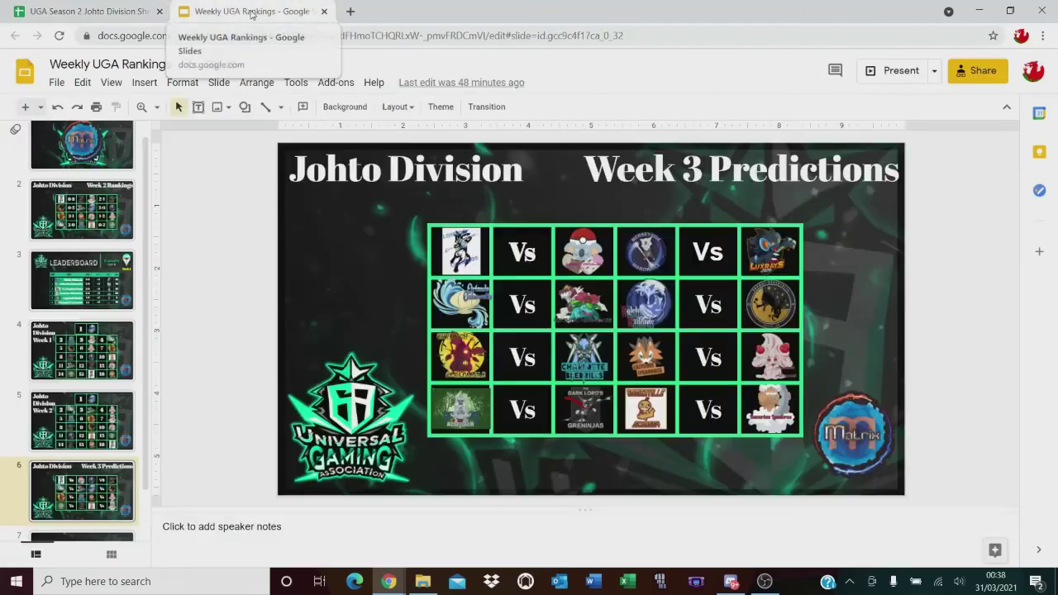
left_click(118, 12)
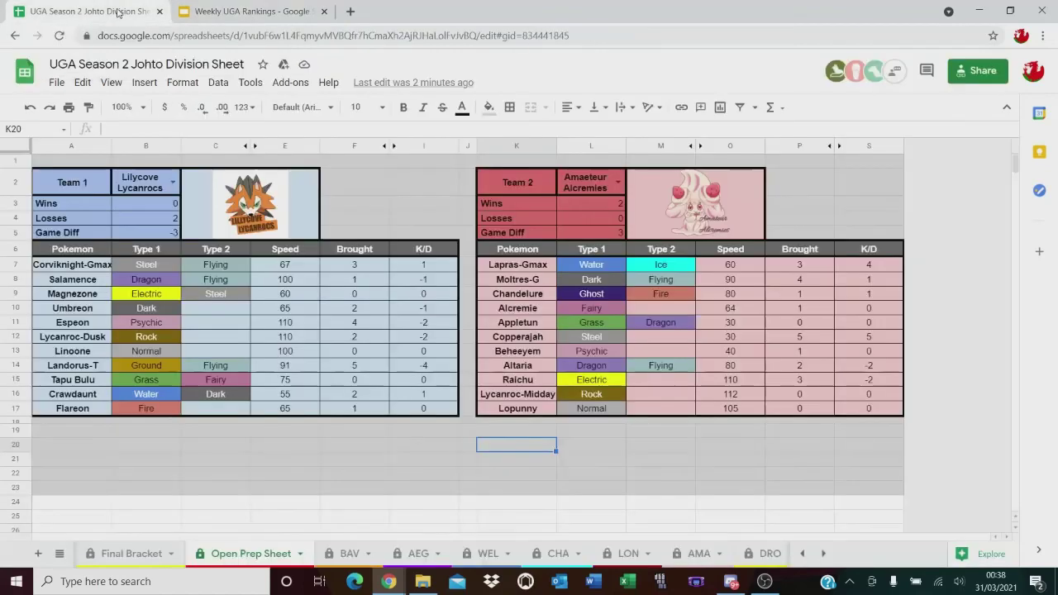
left_click(727, 581)
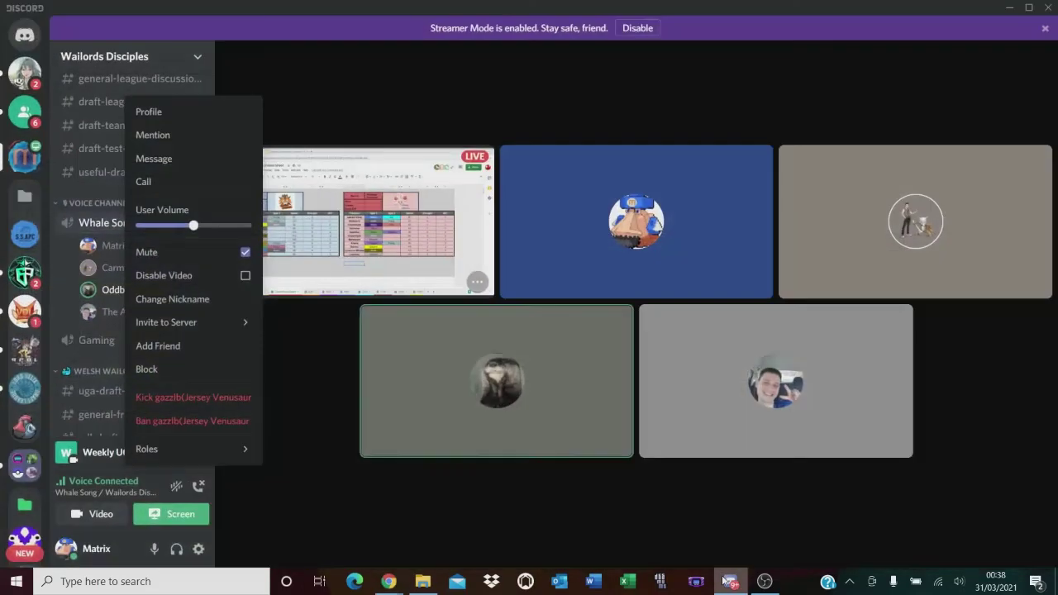
left_click(727, 581)
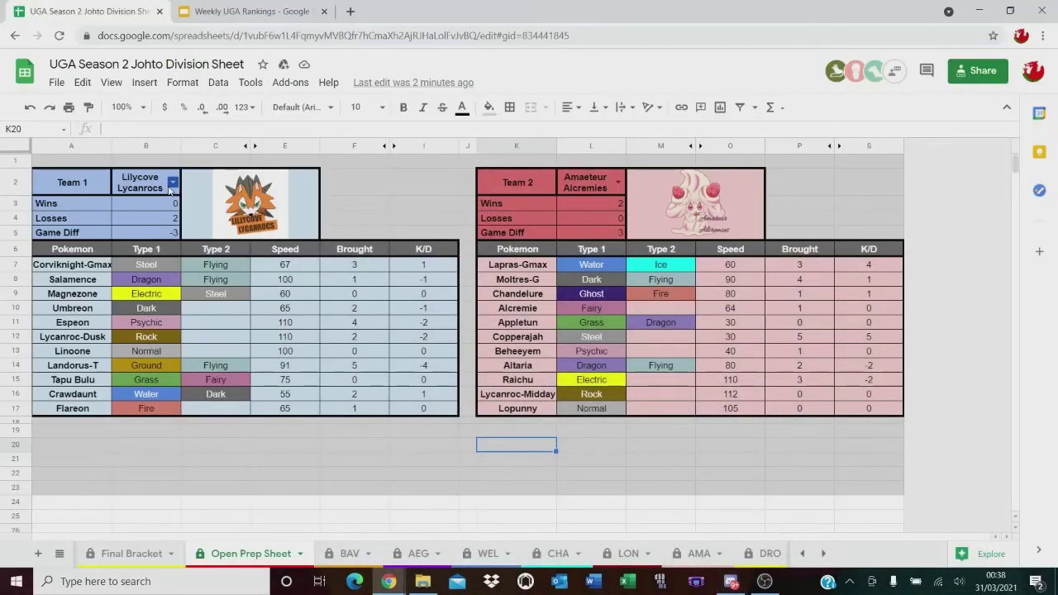
- Set the prep sheet matchup to Somerville Scraggys as Team 1 and Bavarian Landorus as Team 2
left_click(174, 185)
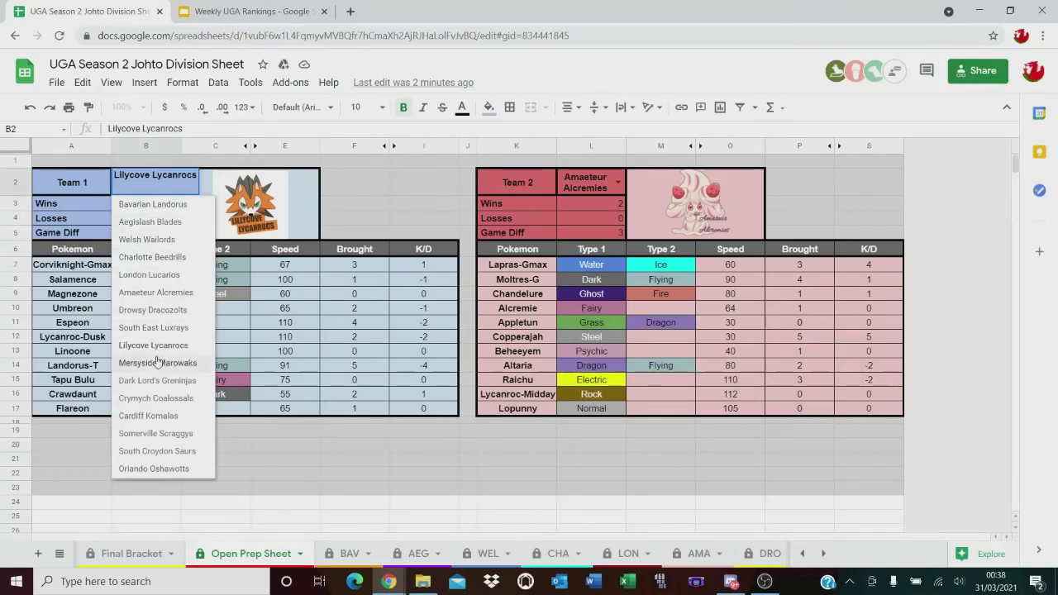
left_click(154, 435)
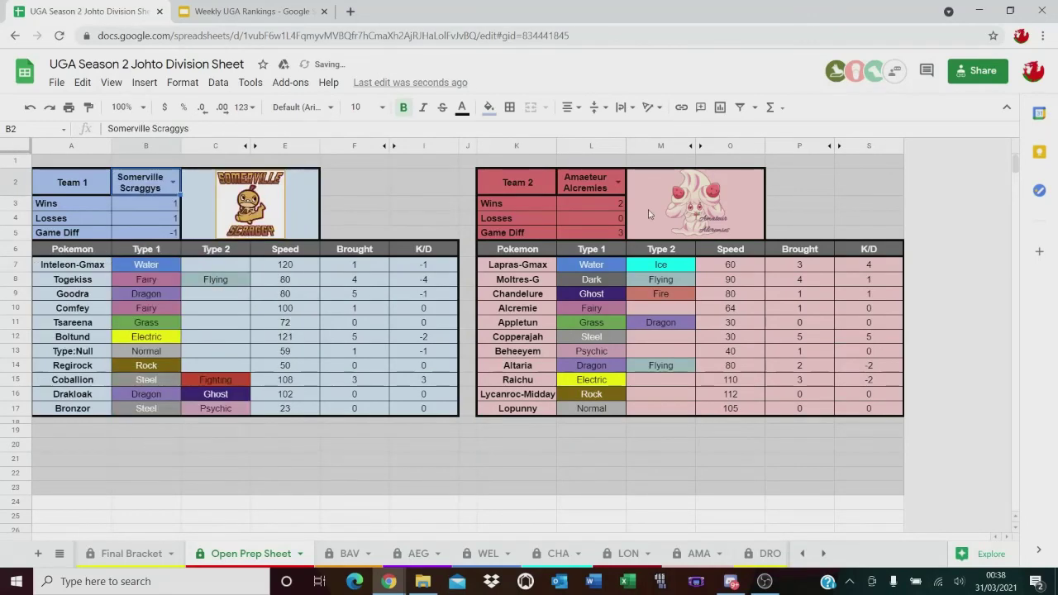
left_click(617, 182)
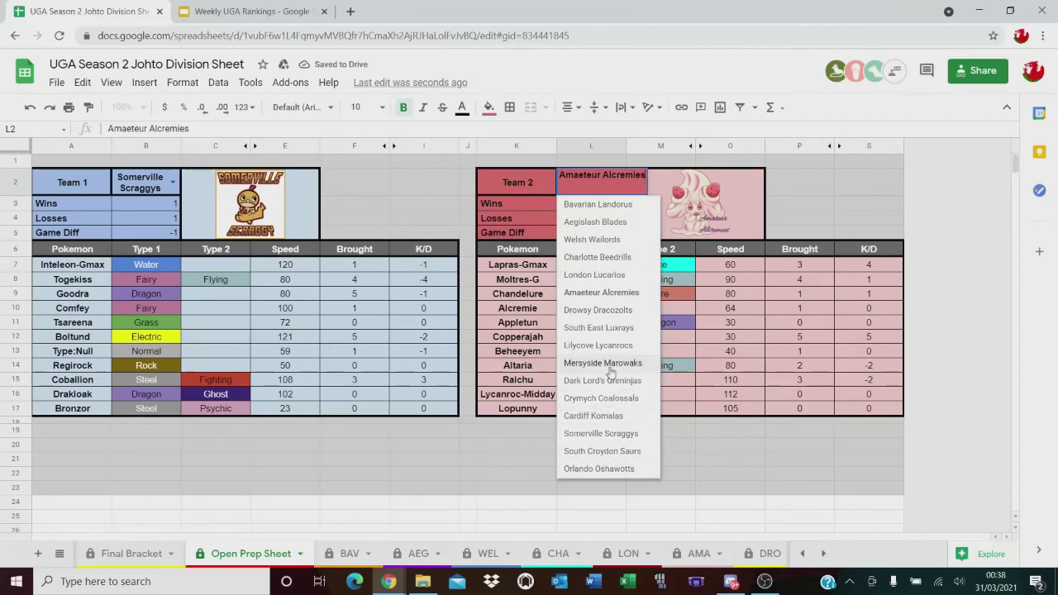
left_click(592, 204)
left_click(453, 194)
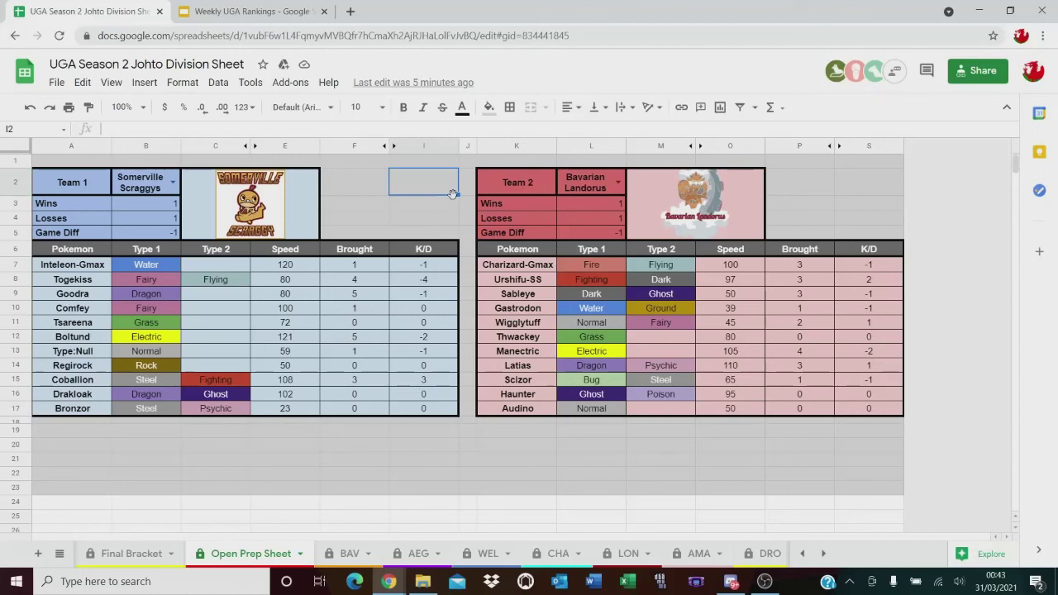
left_click(448, 207)
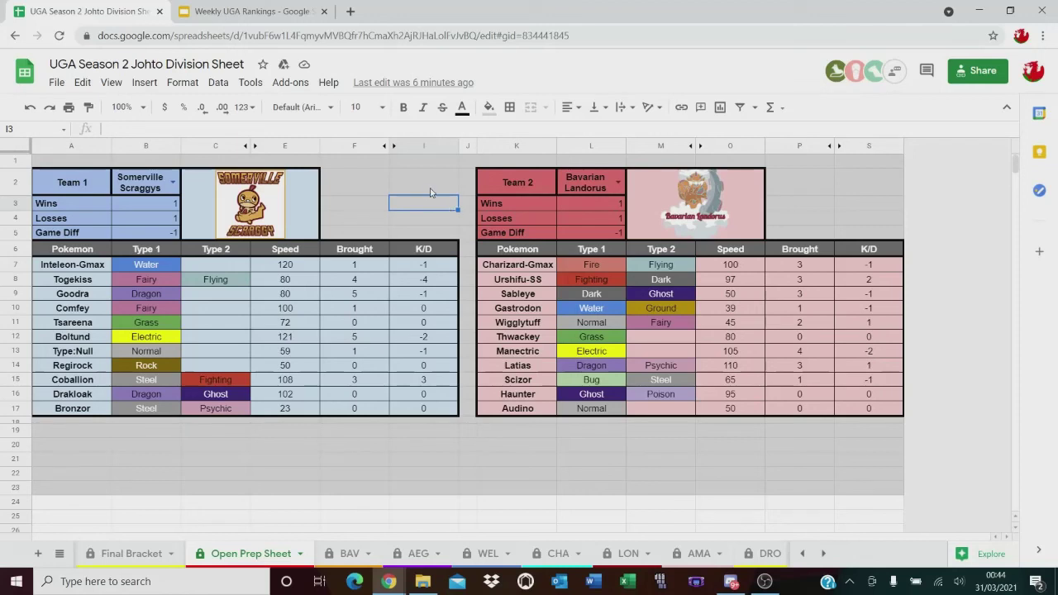
left_click(423, 192)
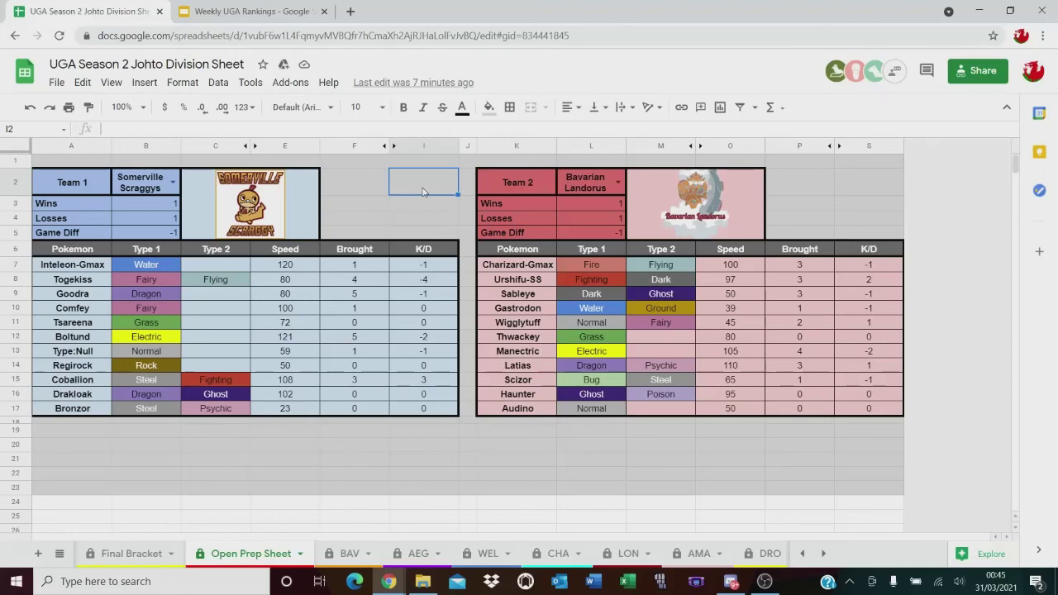
- Switch to the Weekly UGA Rankings presentation and present the Johto Division Week 3 Predictions slide in full screen
left_click(237, 8)
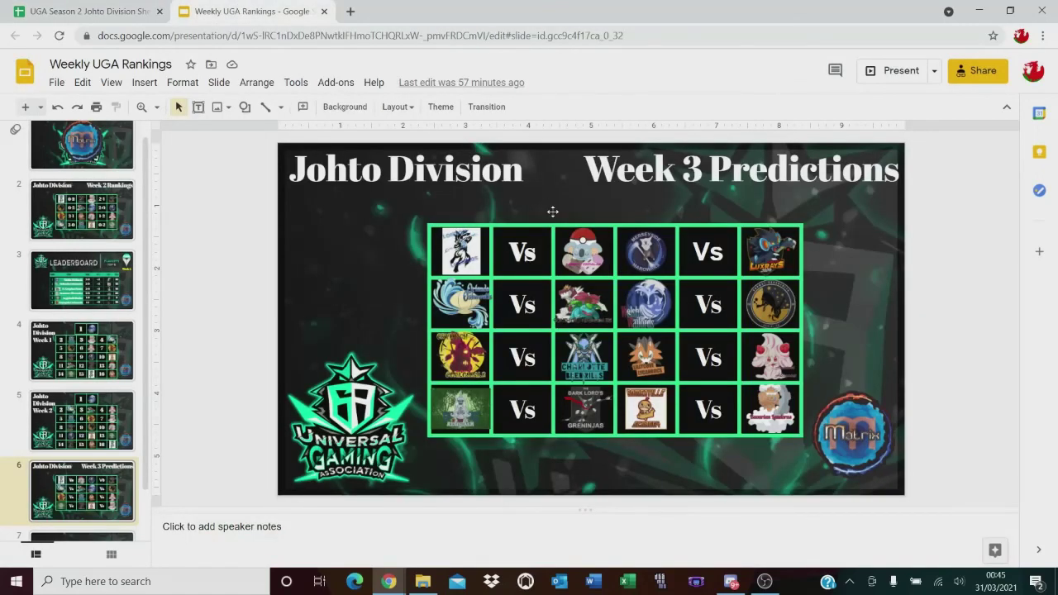
left_click(110, 82)
left_click(133, 104)
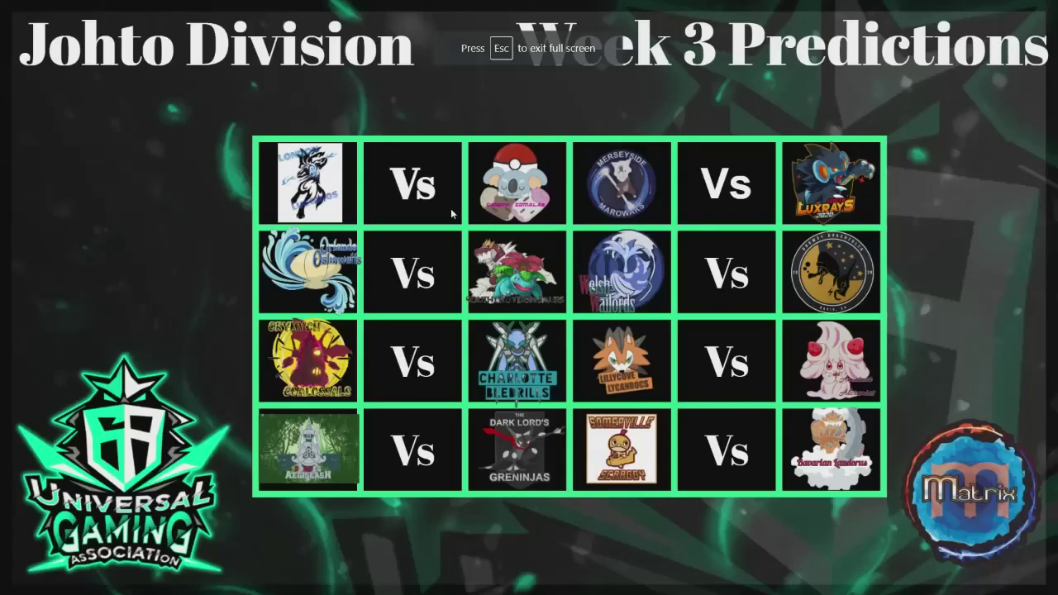